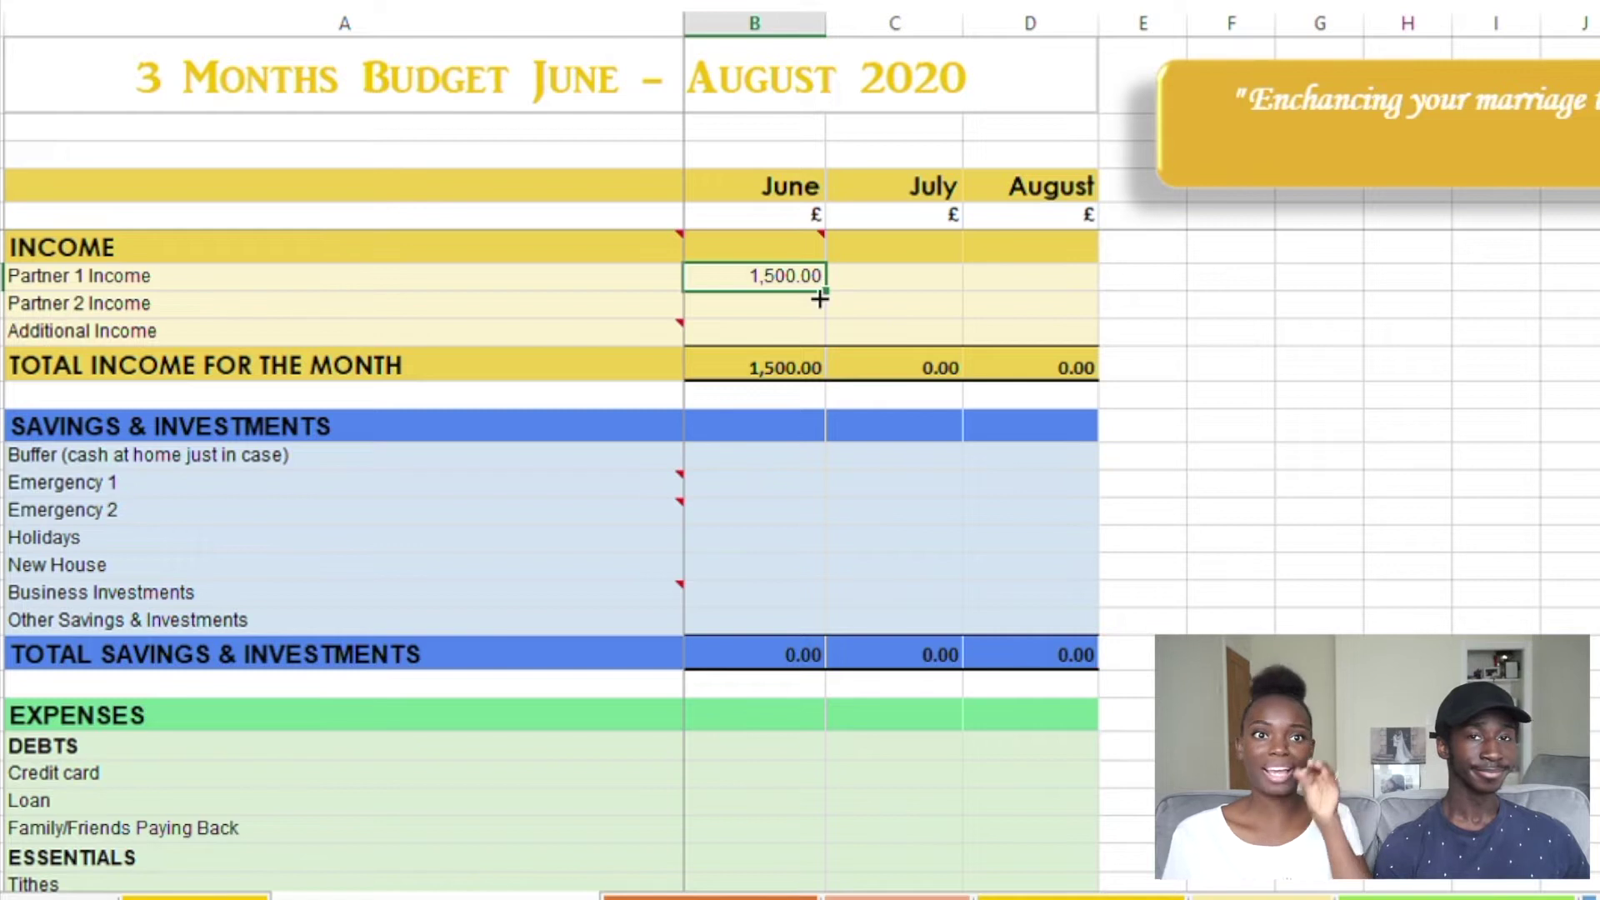
Fill Partner 1's June income across July and August, and enter 1,500 as Partner 2's June income
drag(822, 301, 1040, 307)
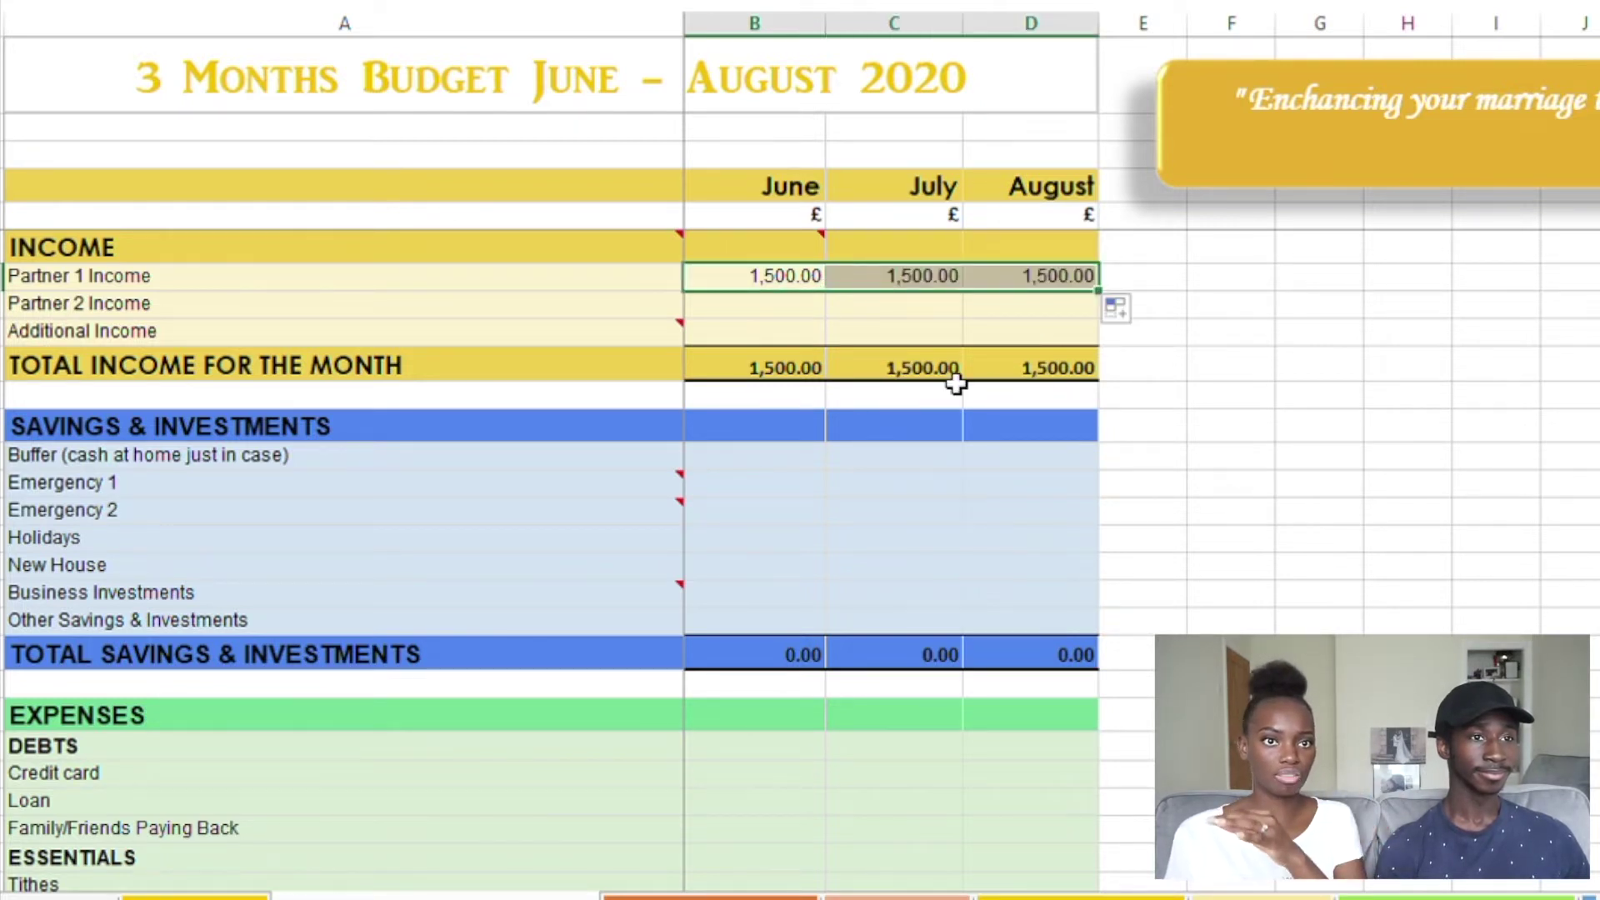
key(Down)
text(1,50)
text(00)
key(Right)
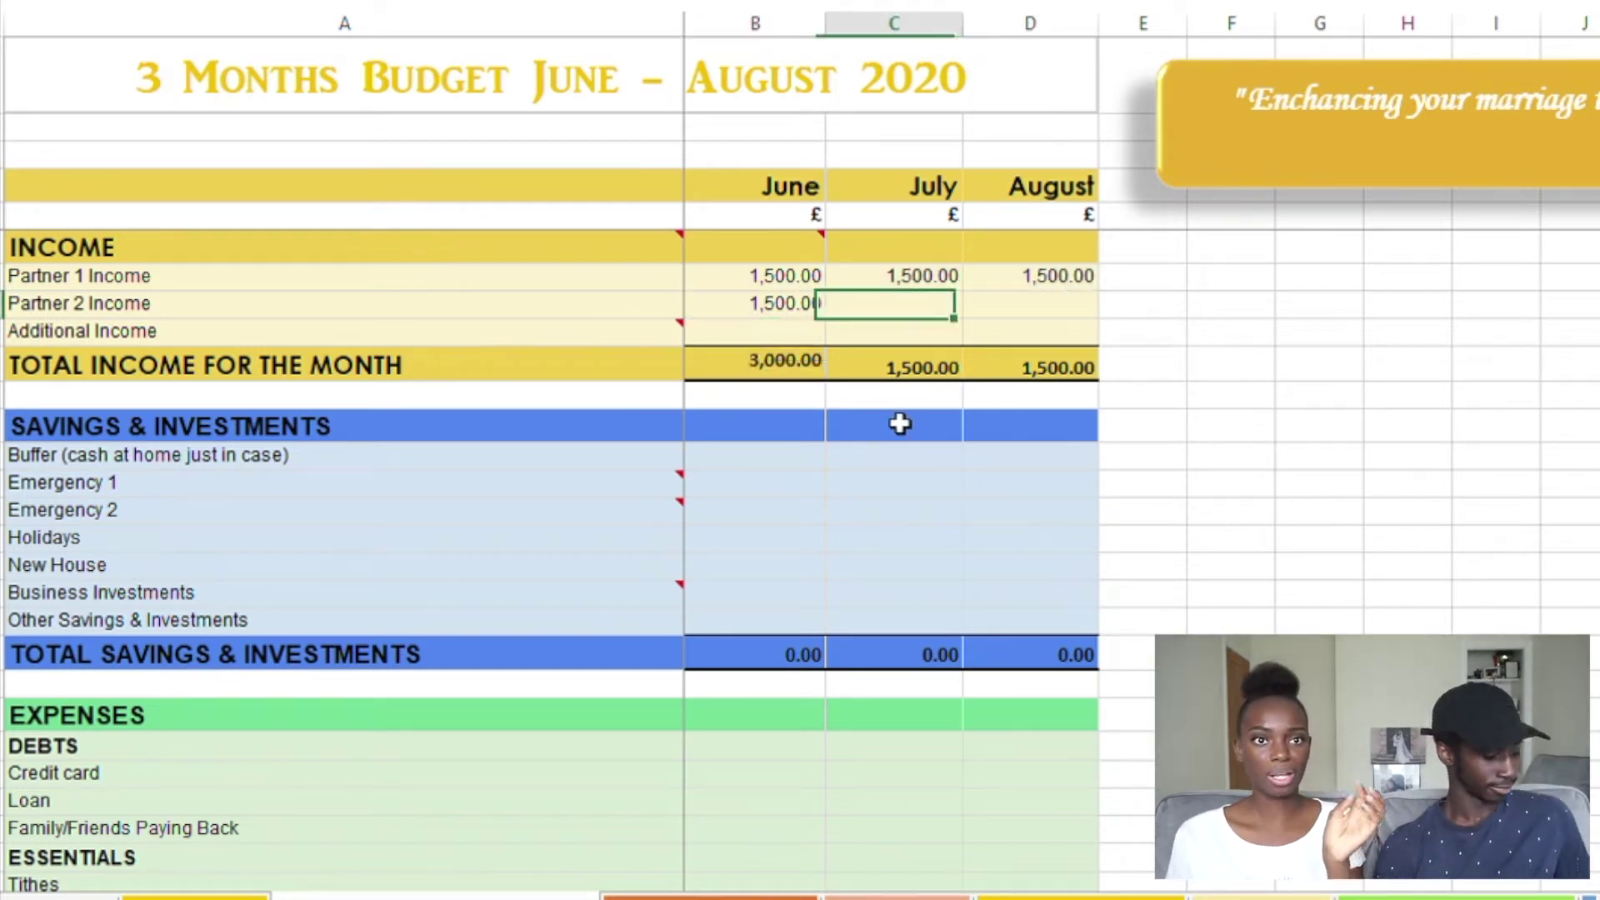
Copy Partner 2's June income to July and August
key(Left)
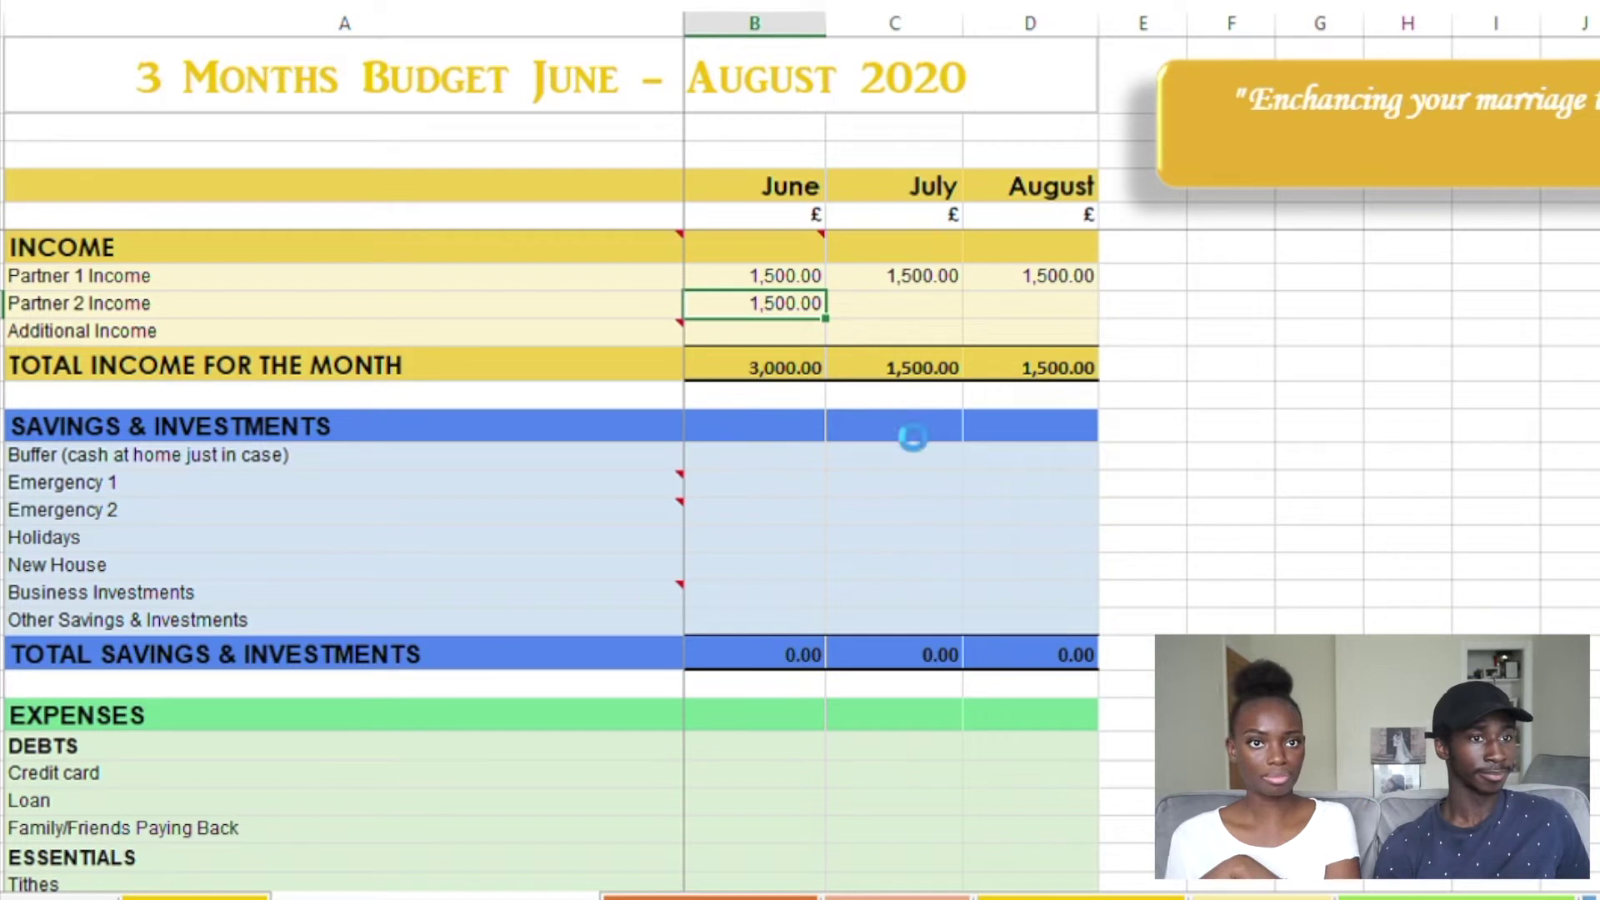
key(ctrl+c)
key(Right)
key(shift+Right)
key(ctrl+v)
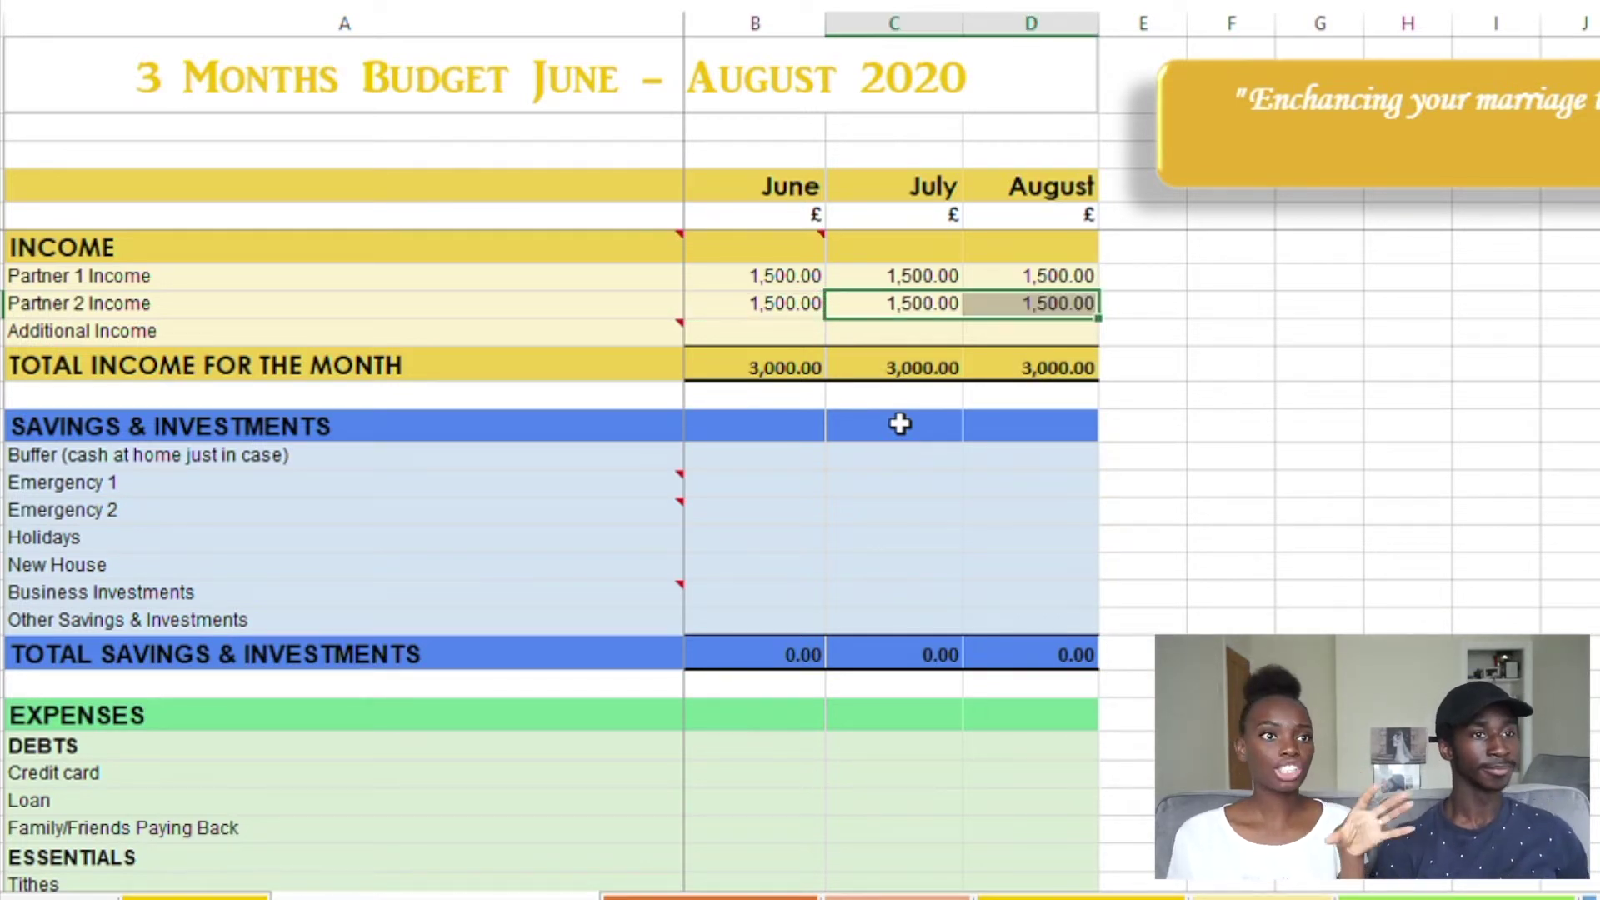
key(Left)
key(Escape)
Enter additional income of 200 for June and 300 for August
key(Down)
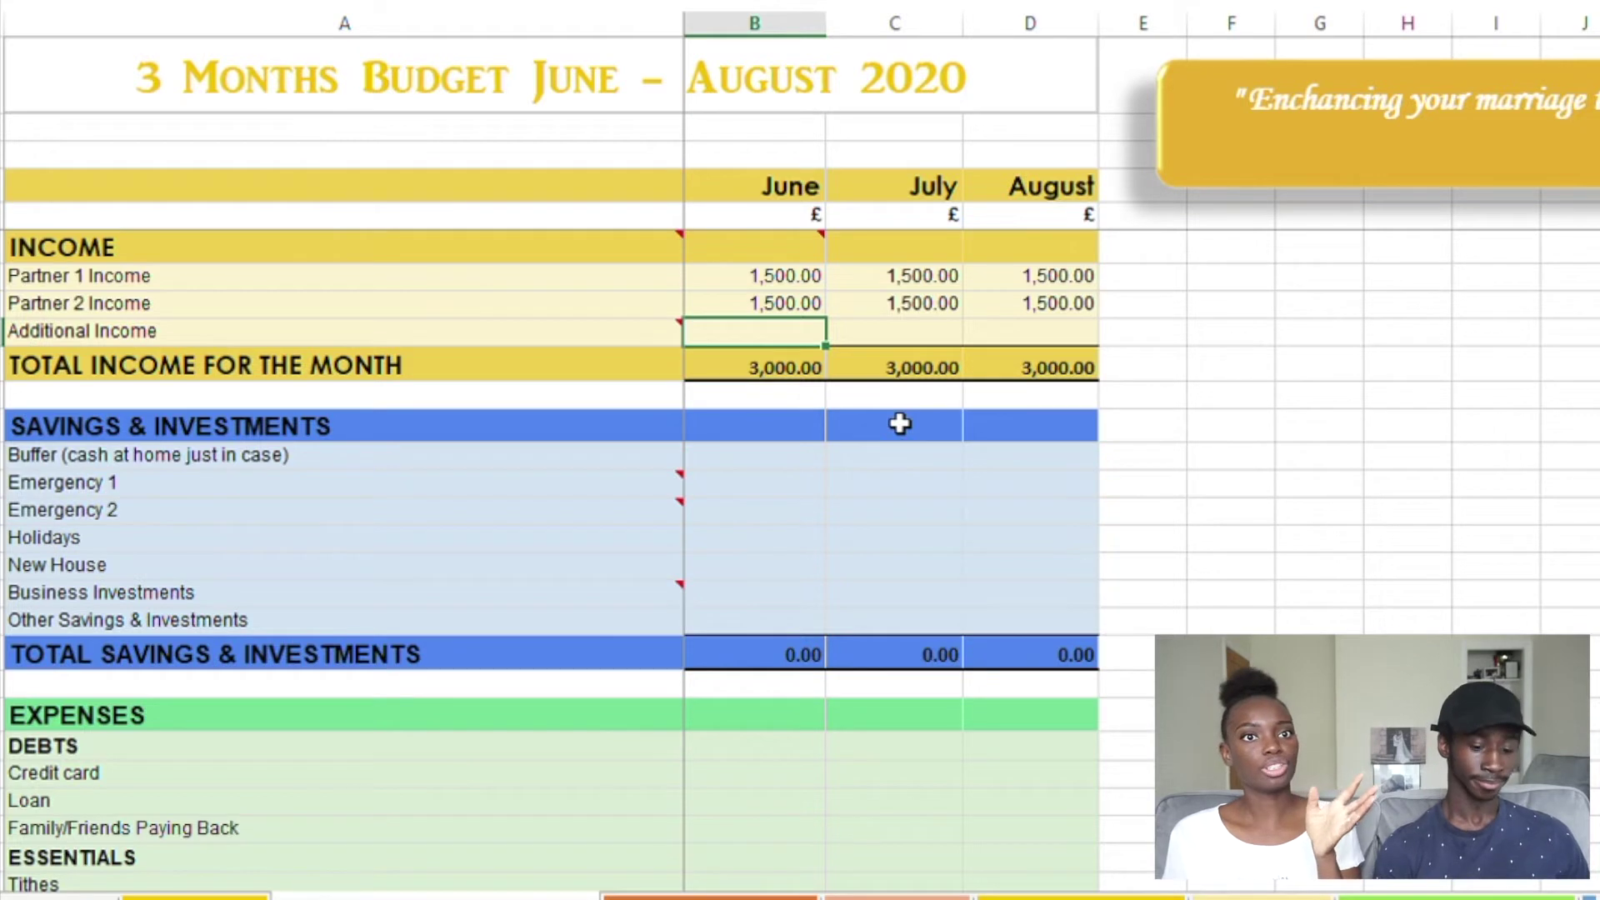
text(200)
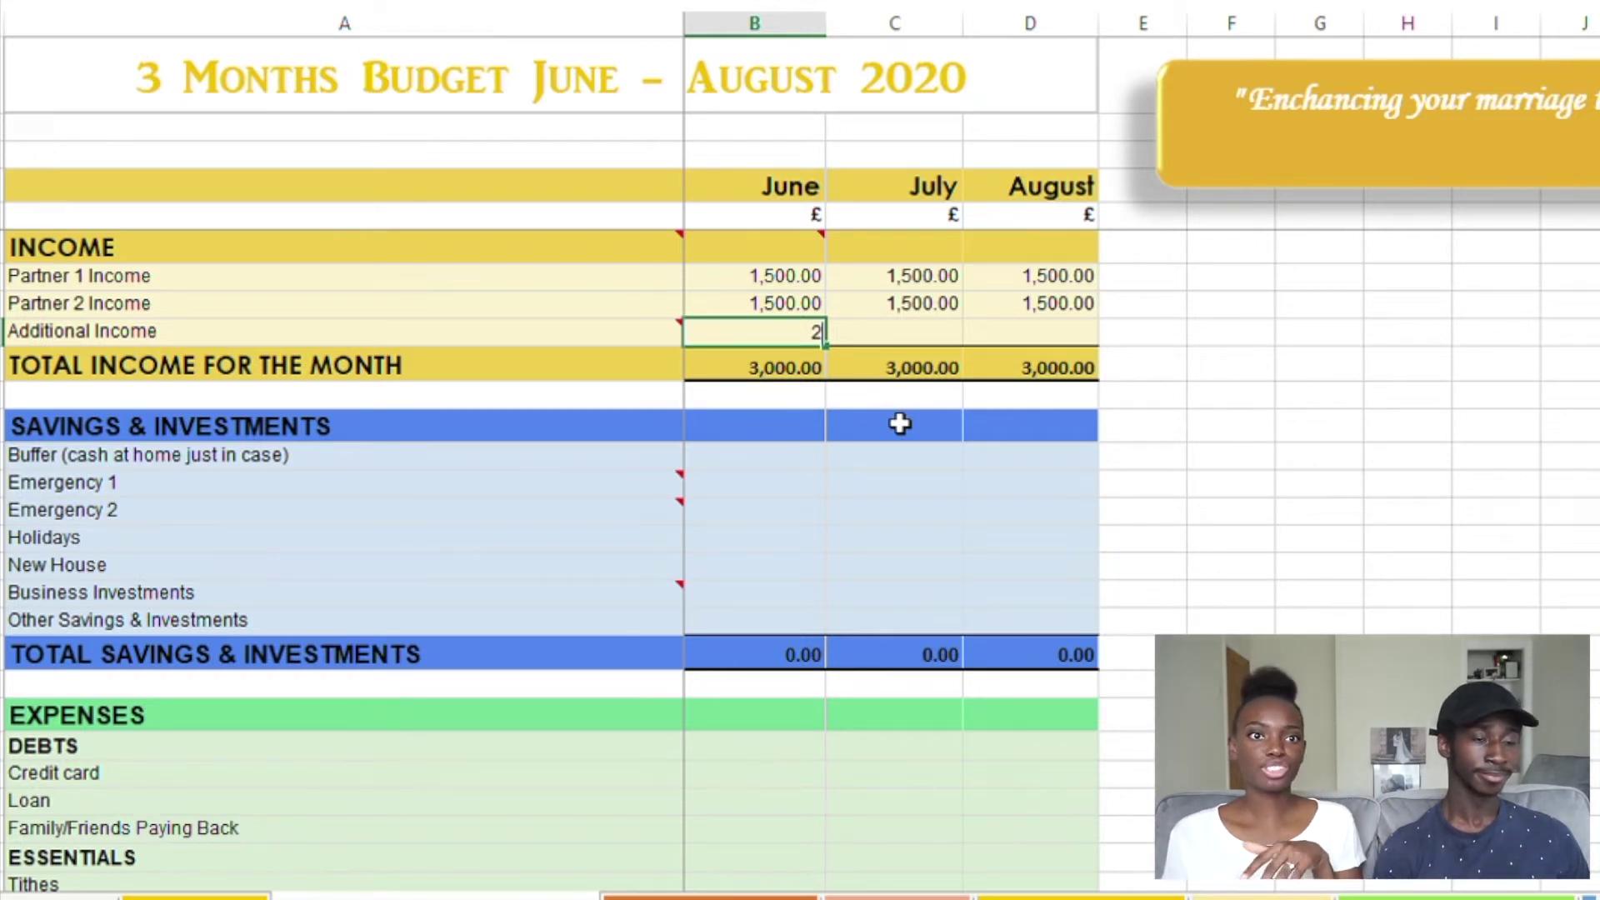
key(Return)
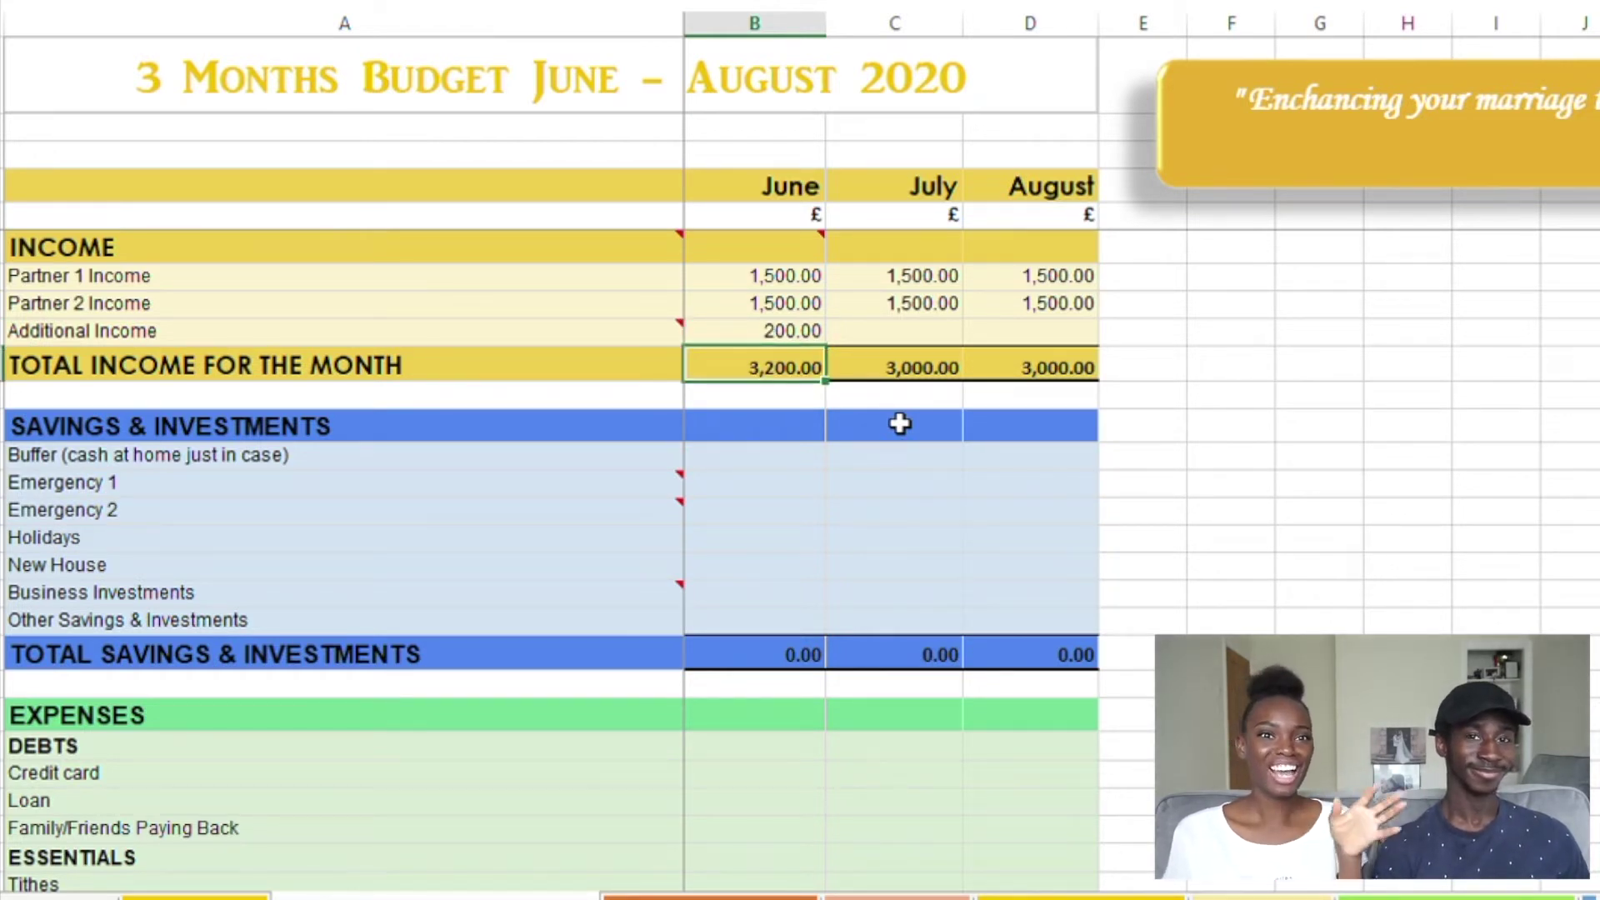
key(Up)
key(Right)
key(Right)
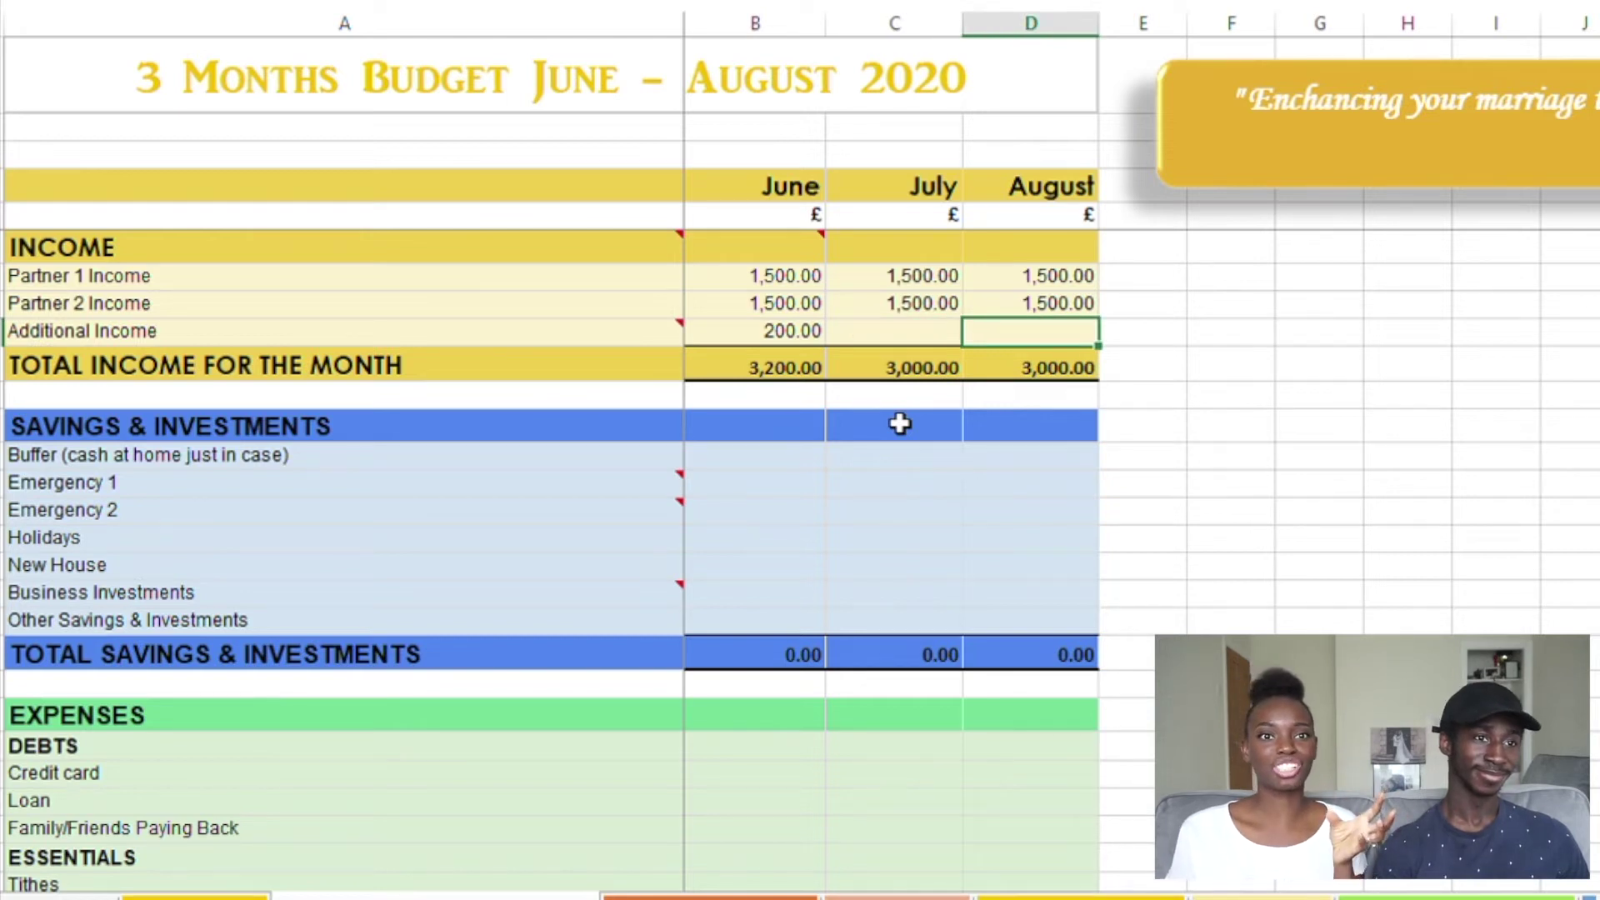
text(300)
key(Return)
Enter 320 as June's amount for Other Savings & Investments
key(Down)
key(Left)
key(Left)
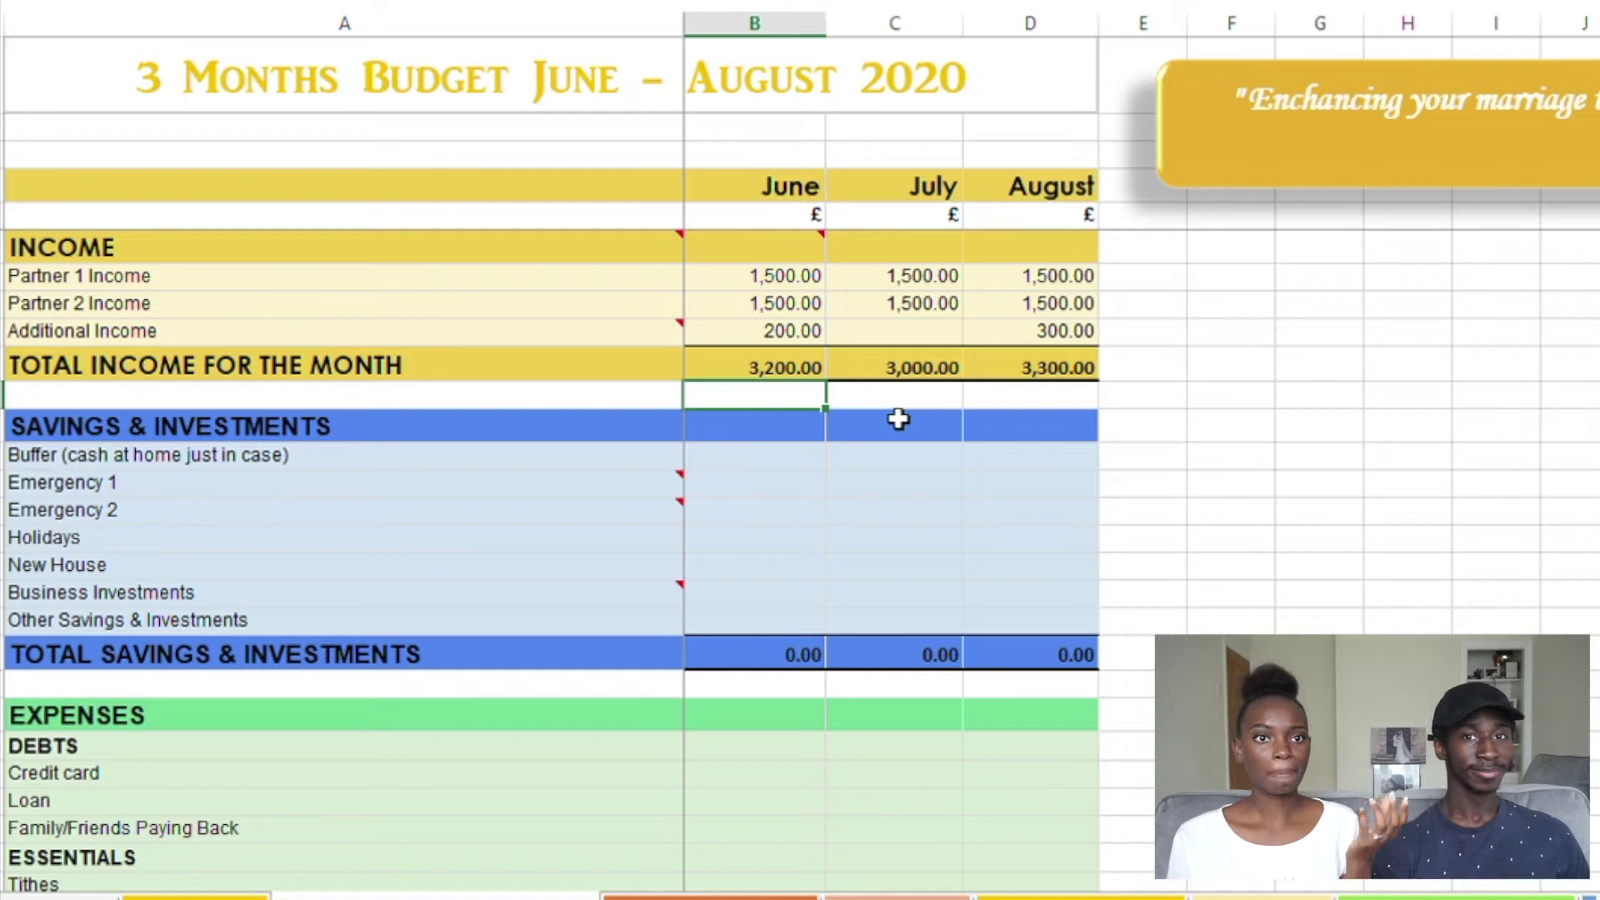
scroll(898, 419, down, 1)
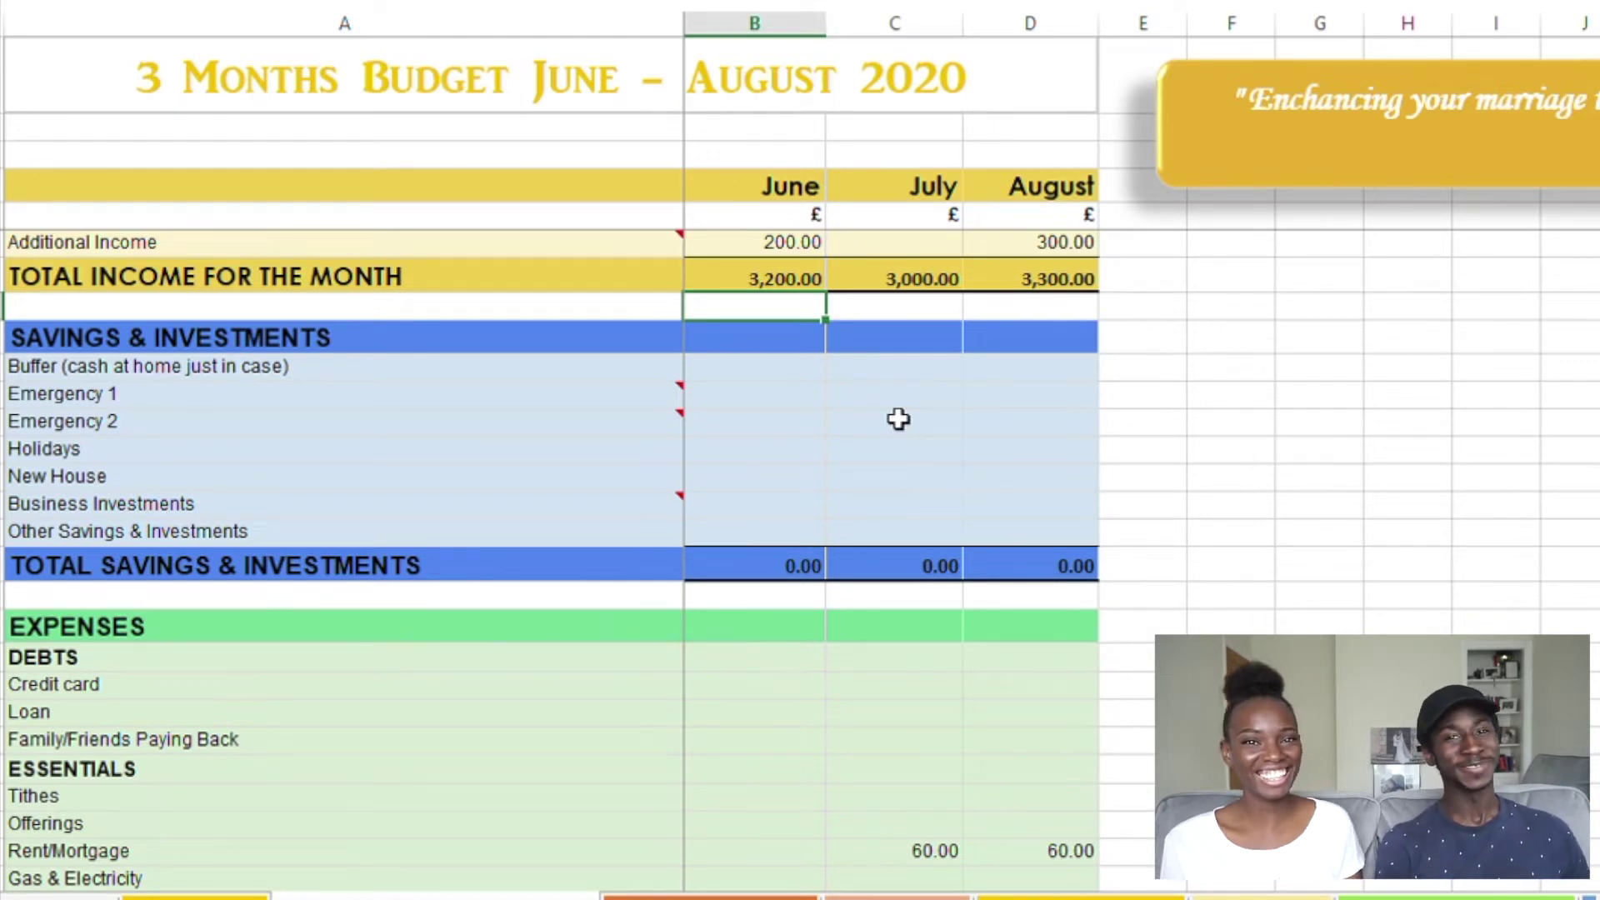
key(Down)
click(812, 370)
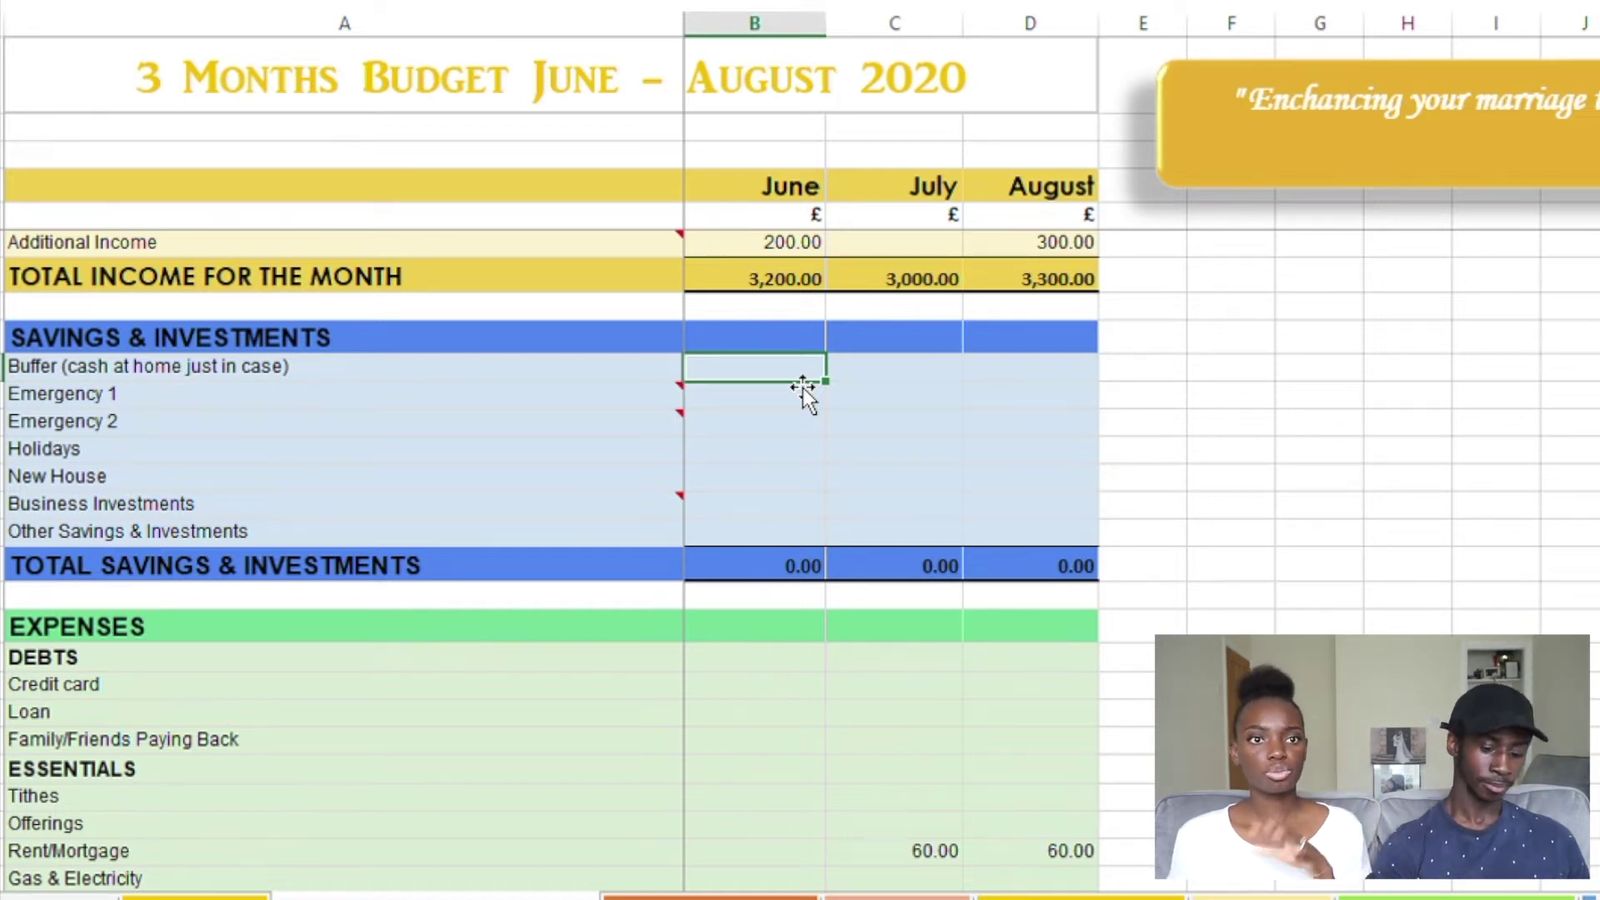
click(754, 531)
text(320)
key(Return)
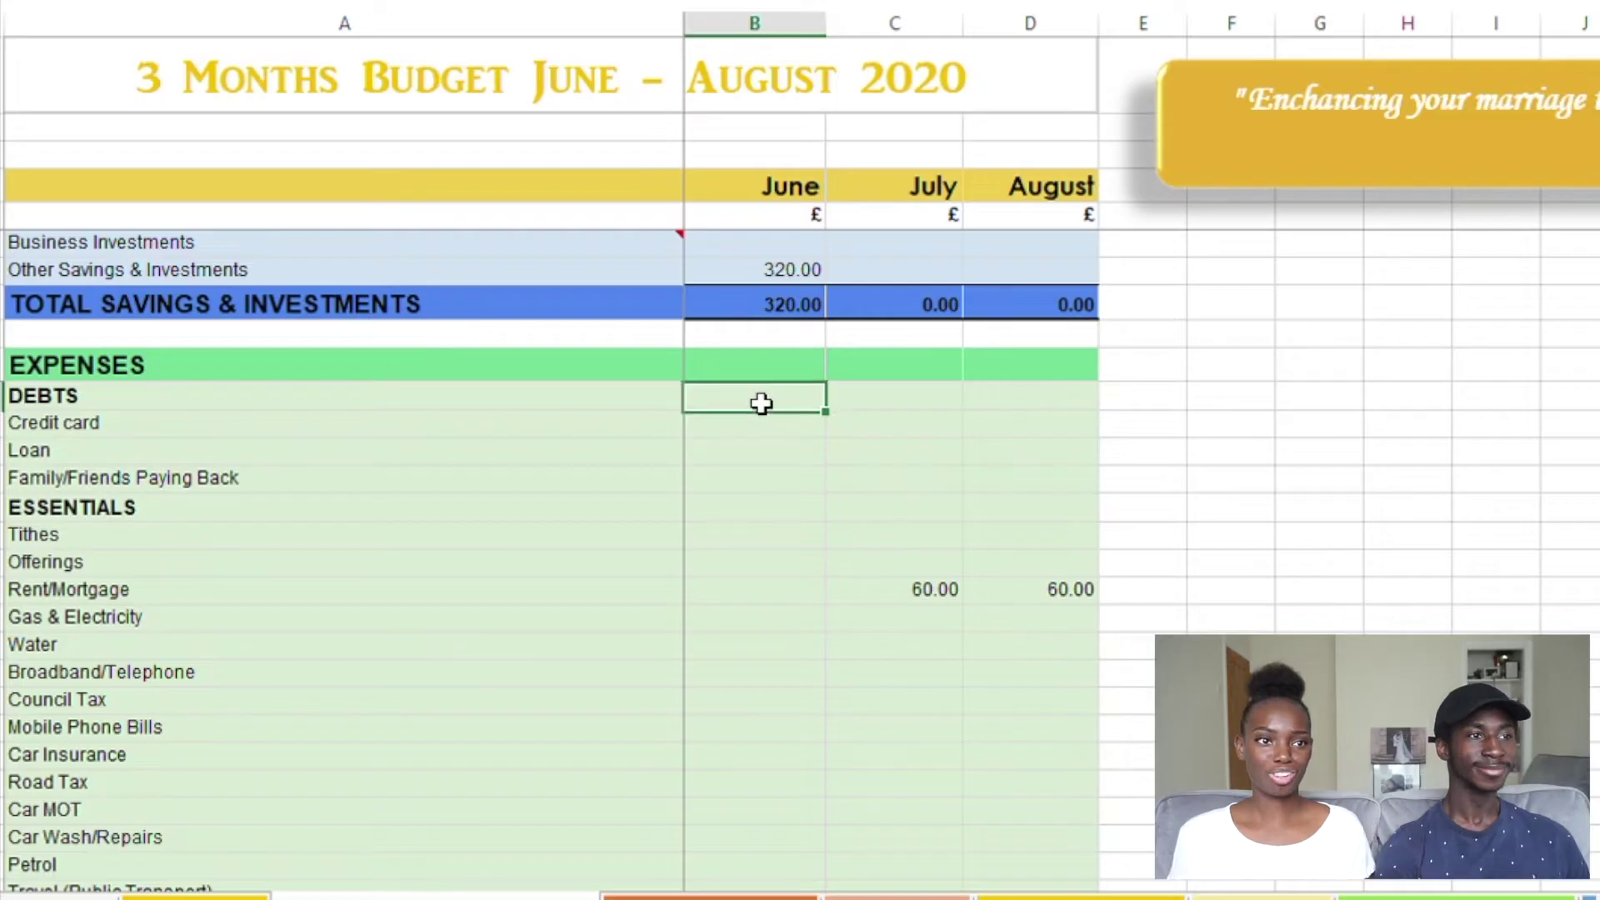
Enter a June credit card payment of 100 and copy it to July and August
click(752, 424)
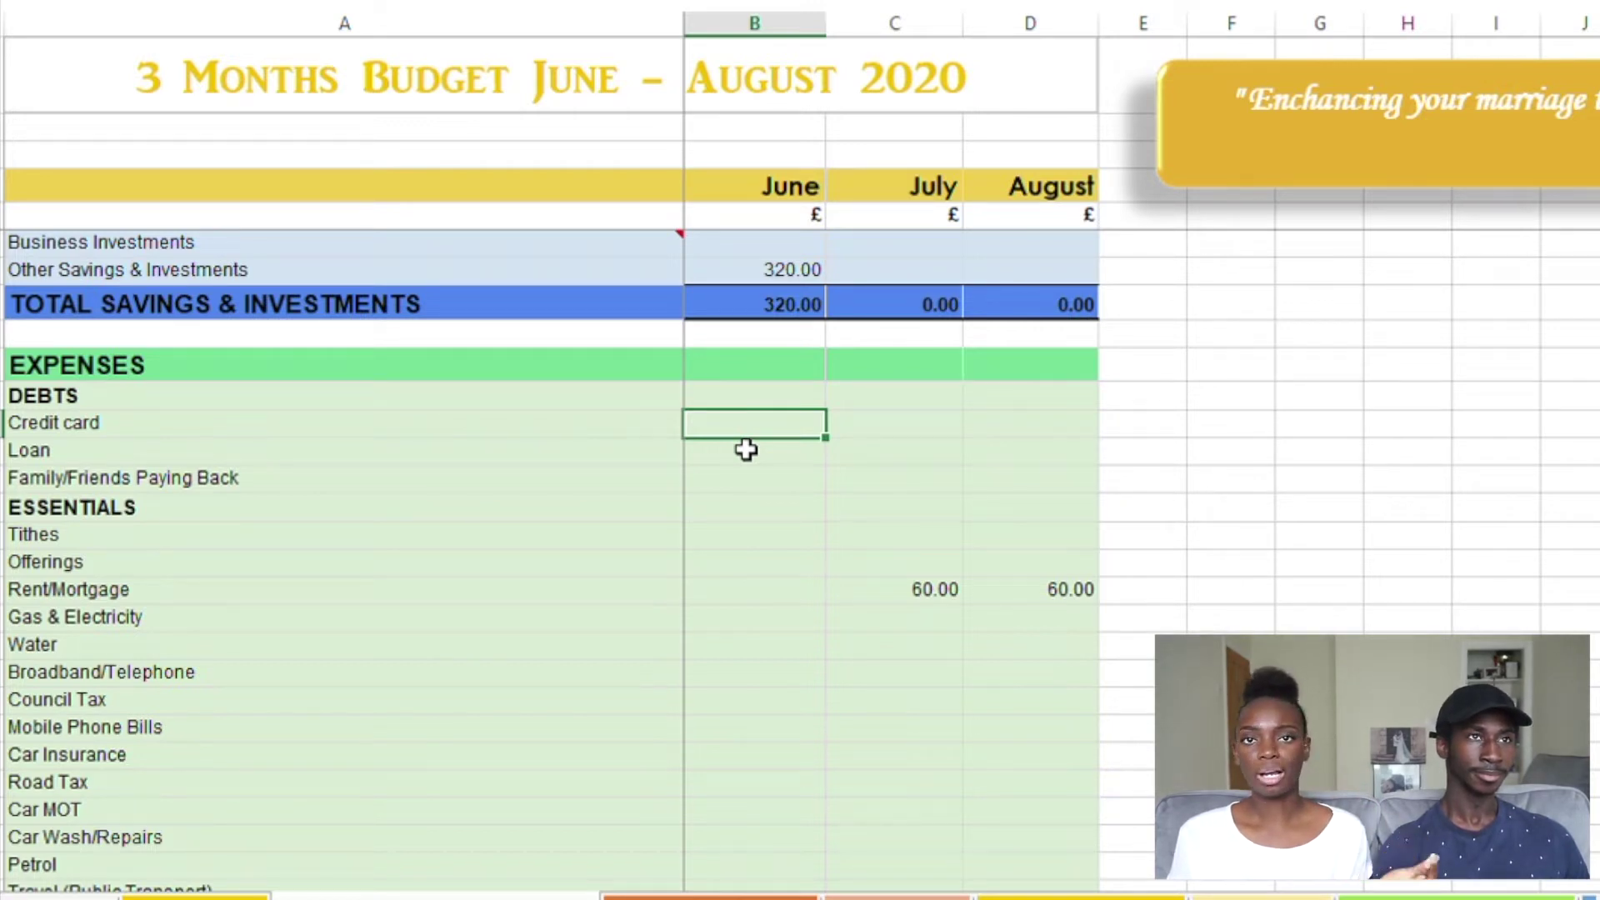
text(100.00)
key(Return)
click(750, 427)
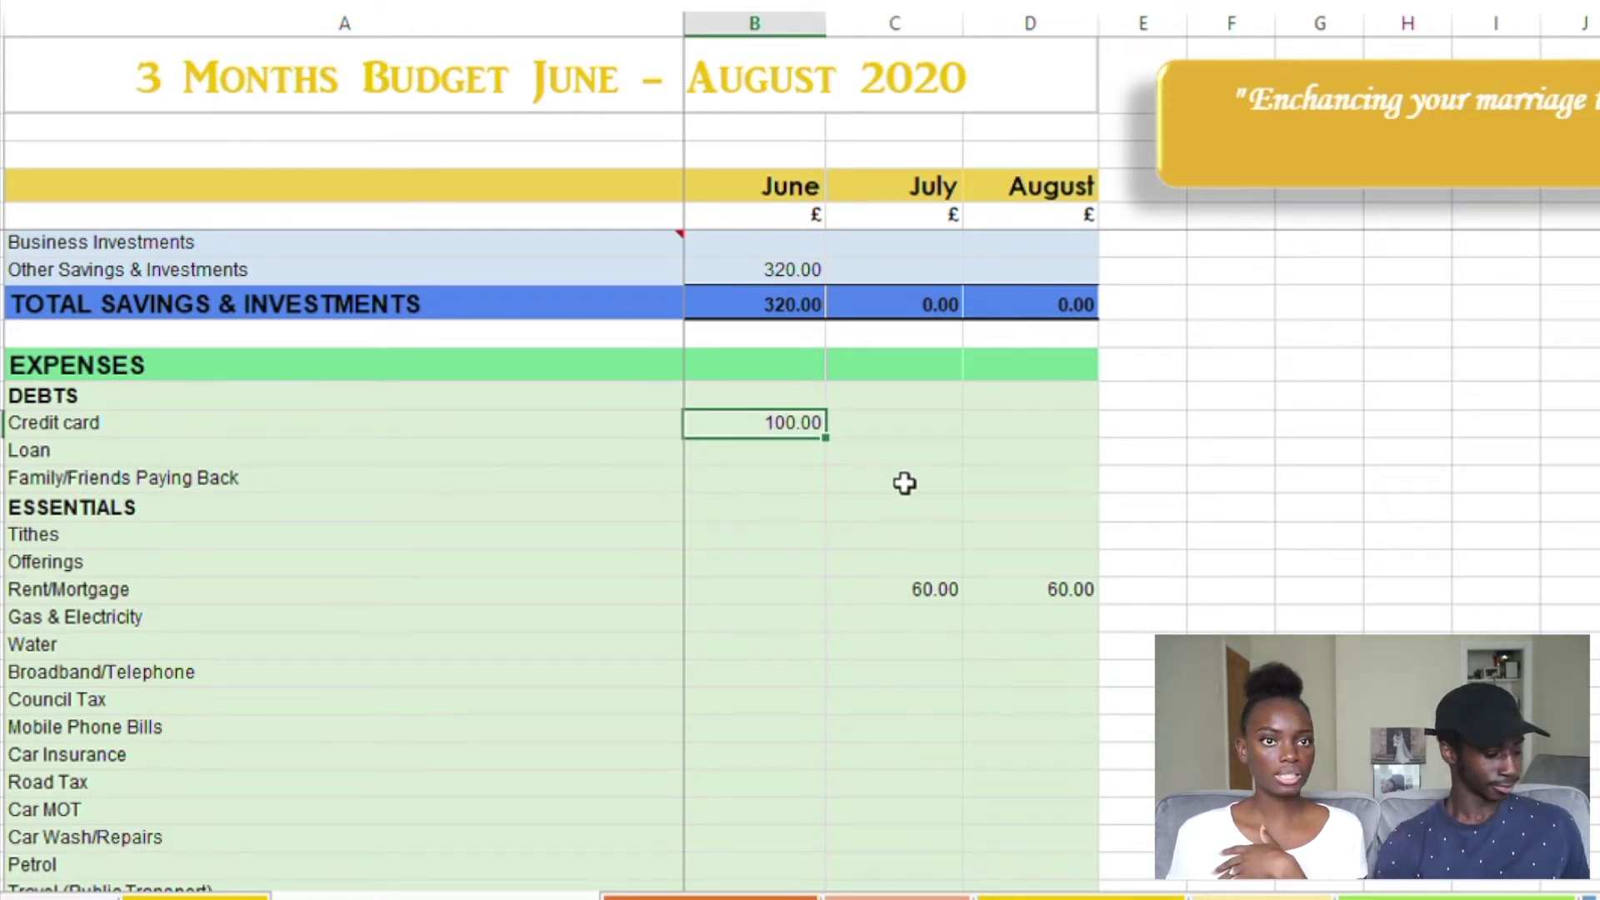
key(ctrl+c)
key(shift+Right)
key(shift+Right)
key(ctrl+v)
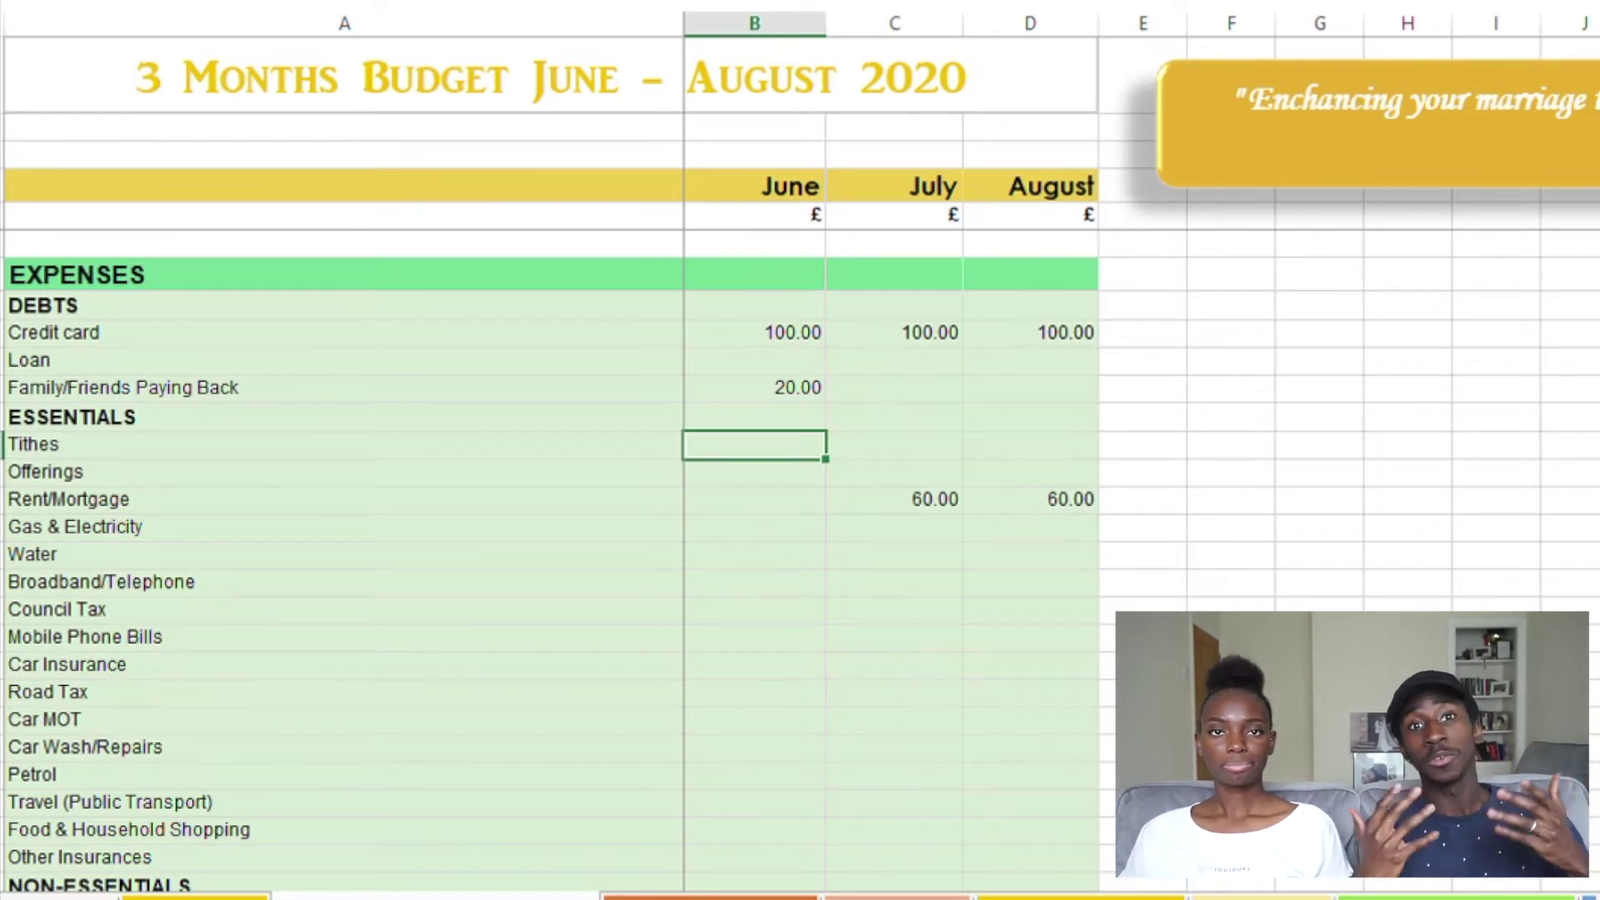
Under Essentials, enter 320 for June tithes and 800 for June rent/mortgage
click(1541, 530)
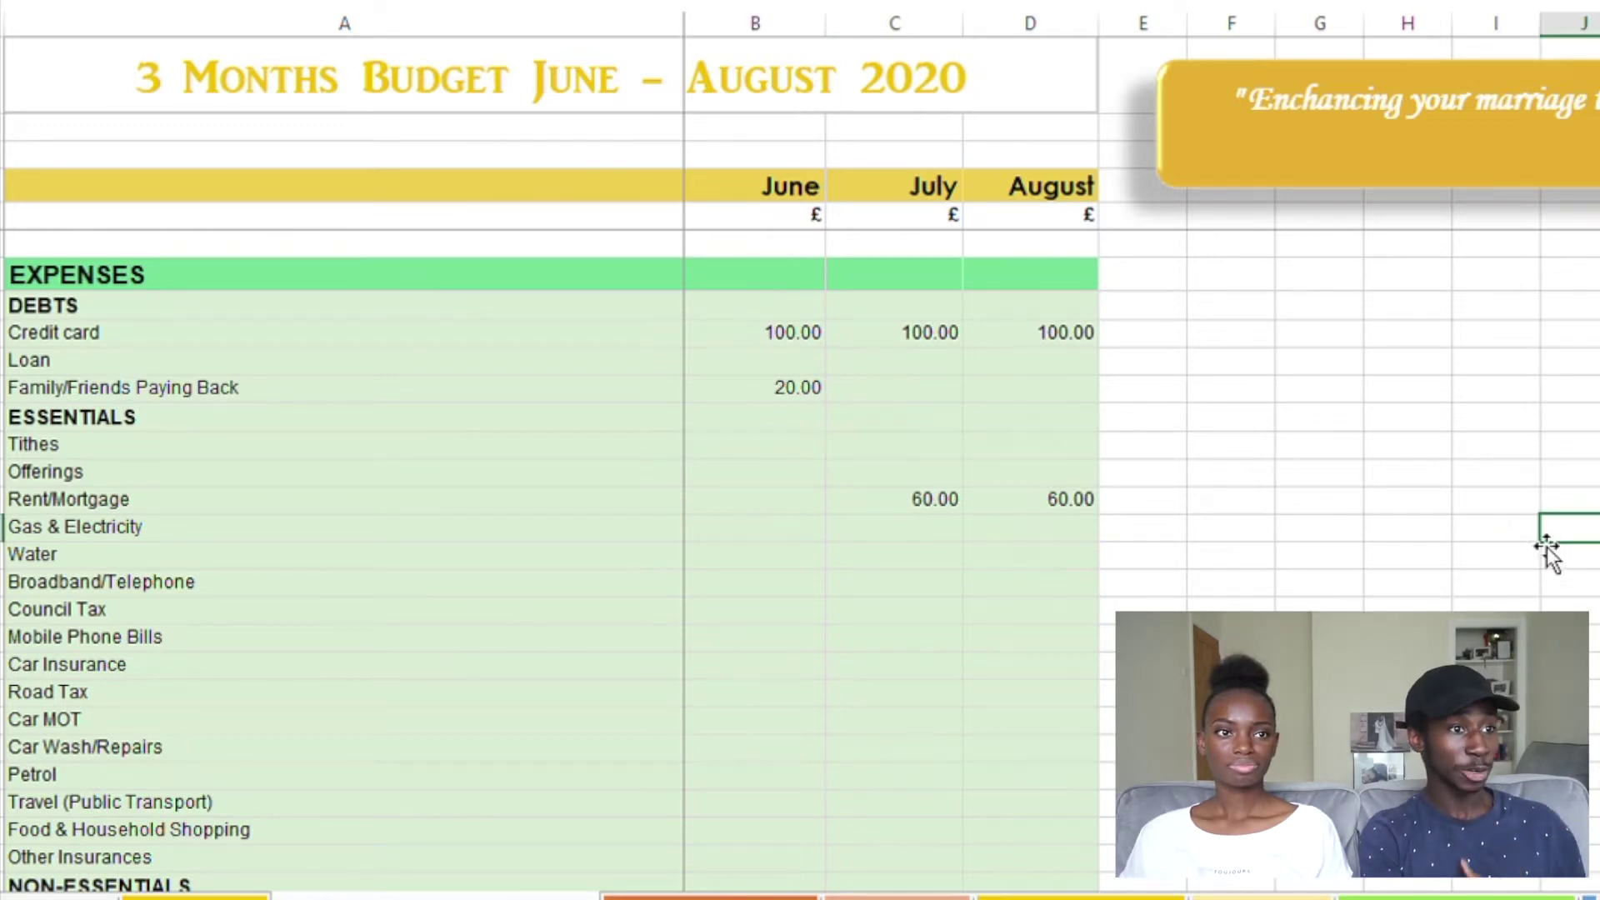
click(1378, 537)
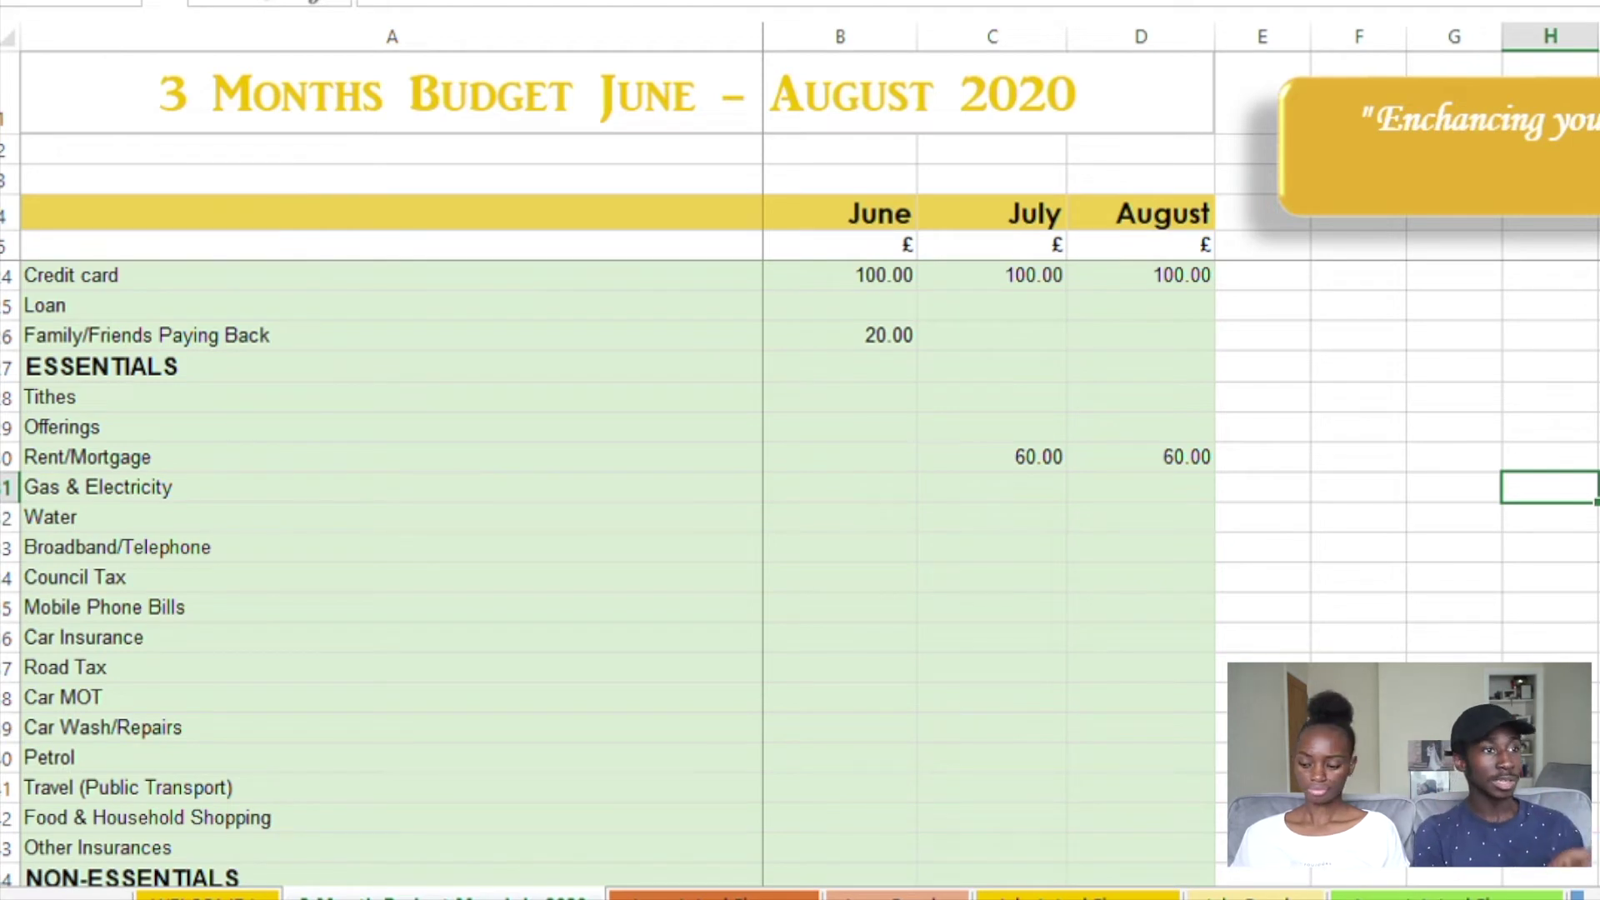
click(839, 396)
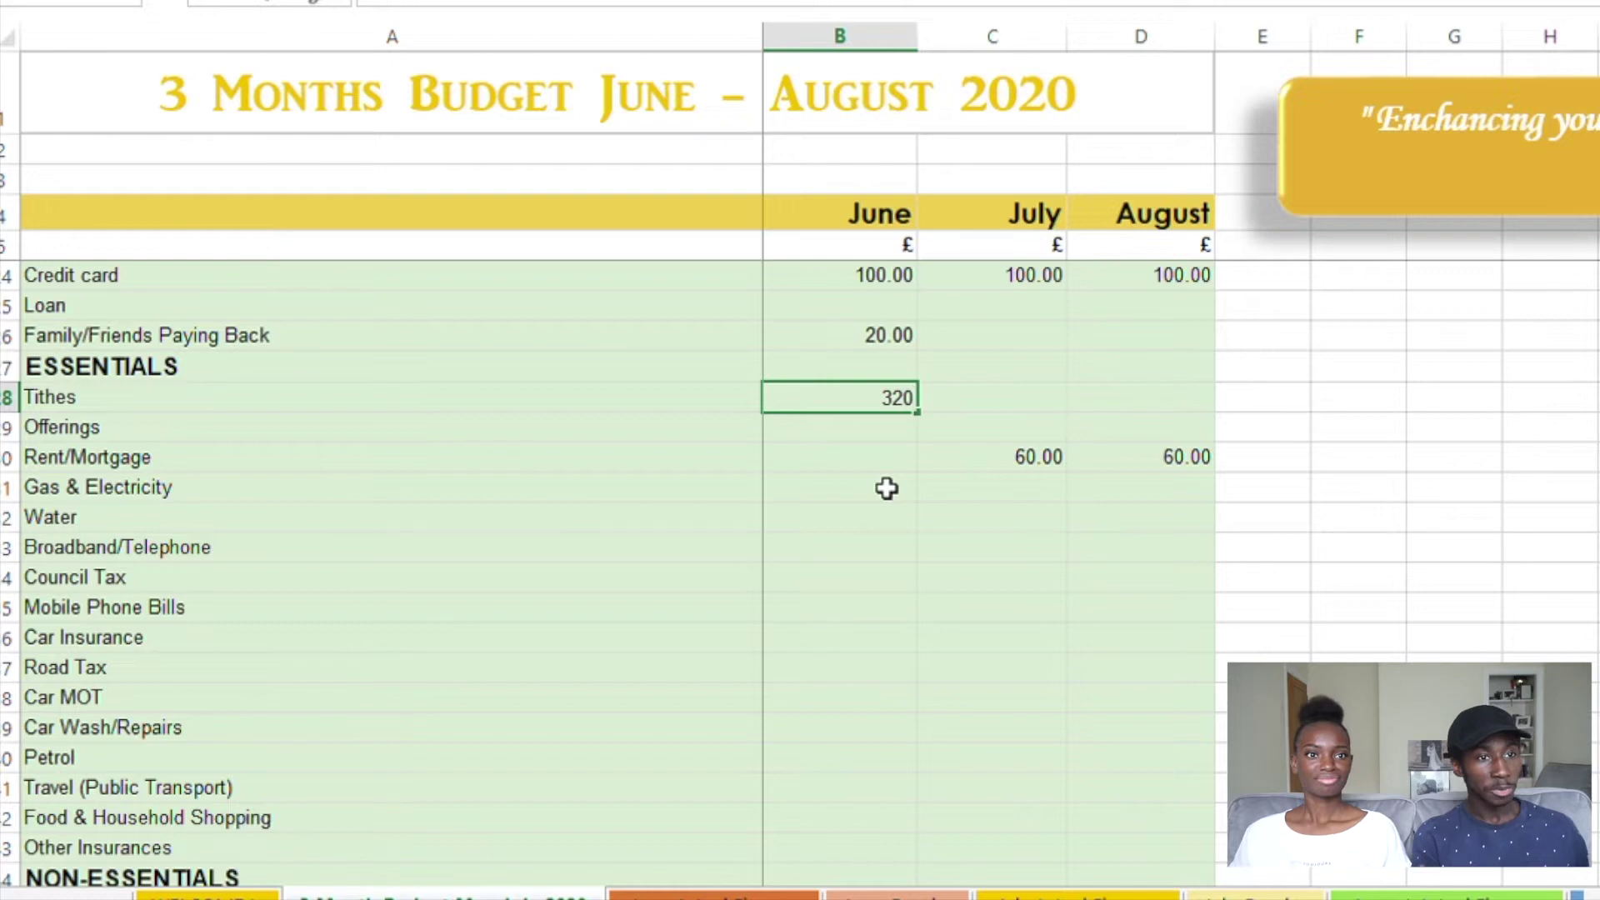
key(Return)
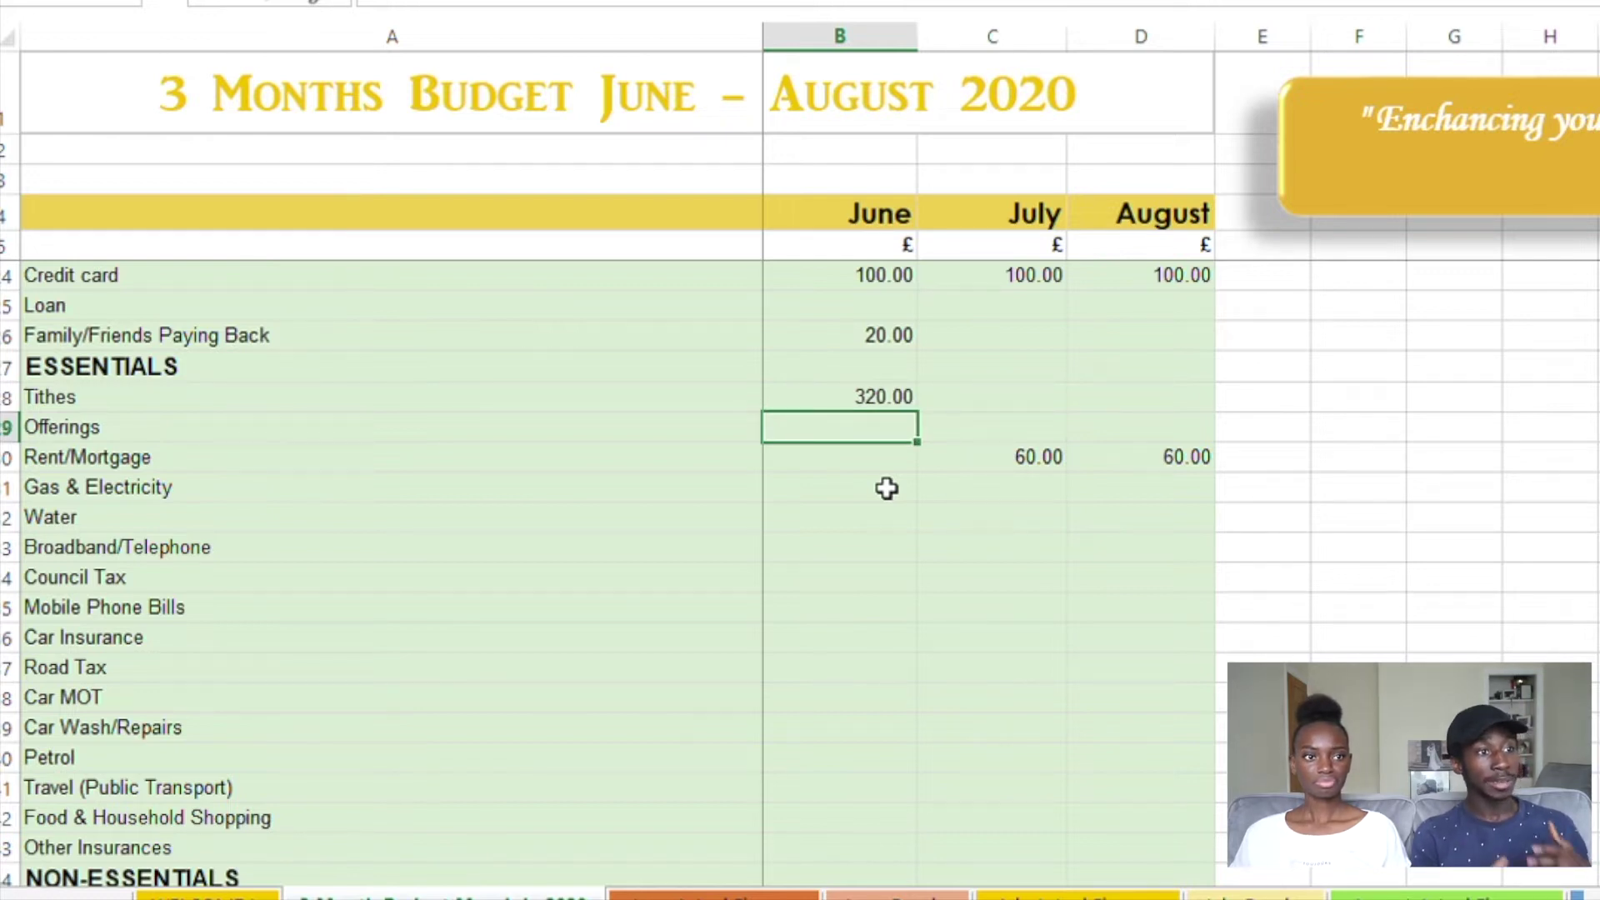
key(Return)
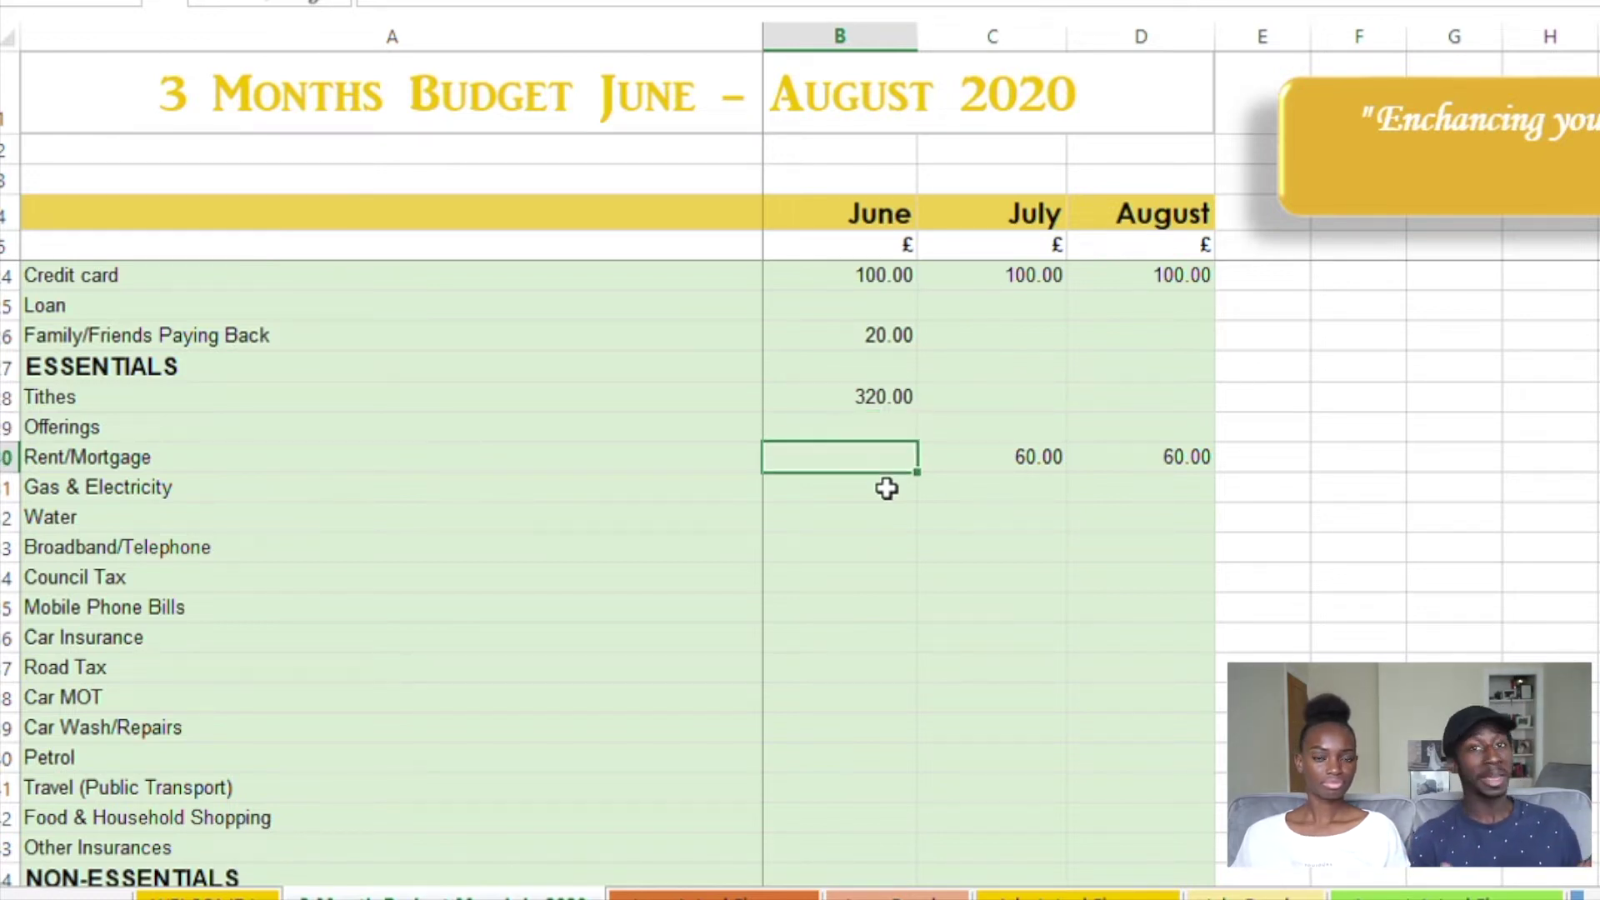
text(800)
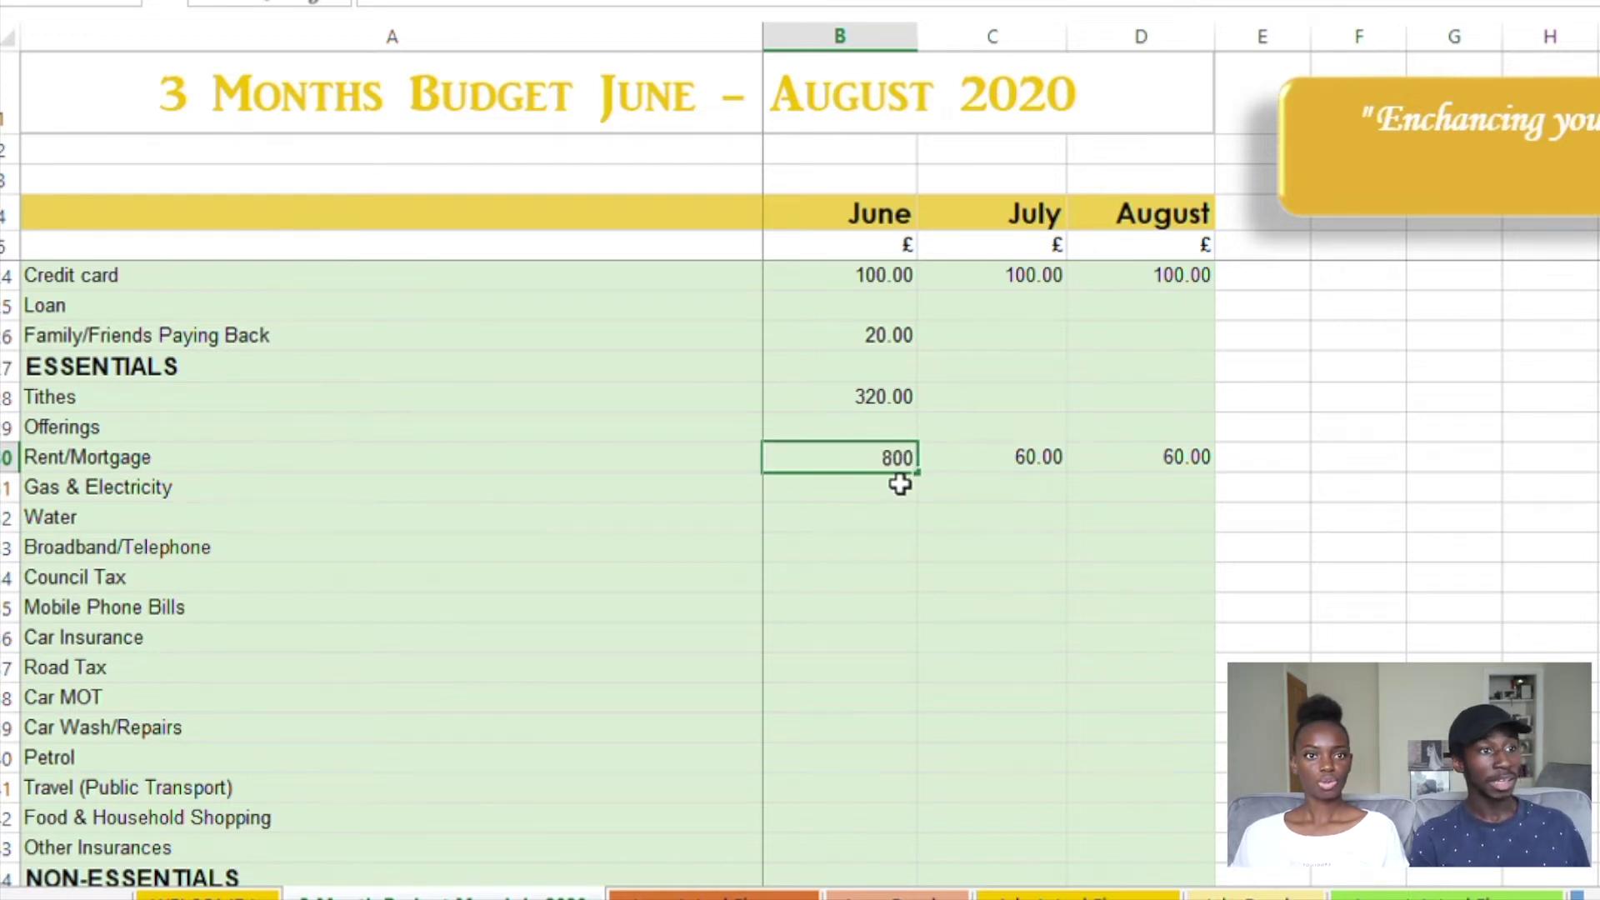
key(Return)
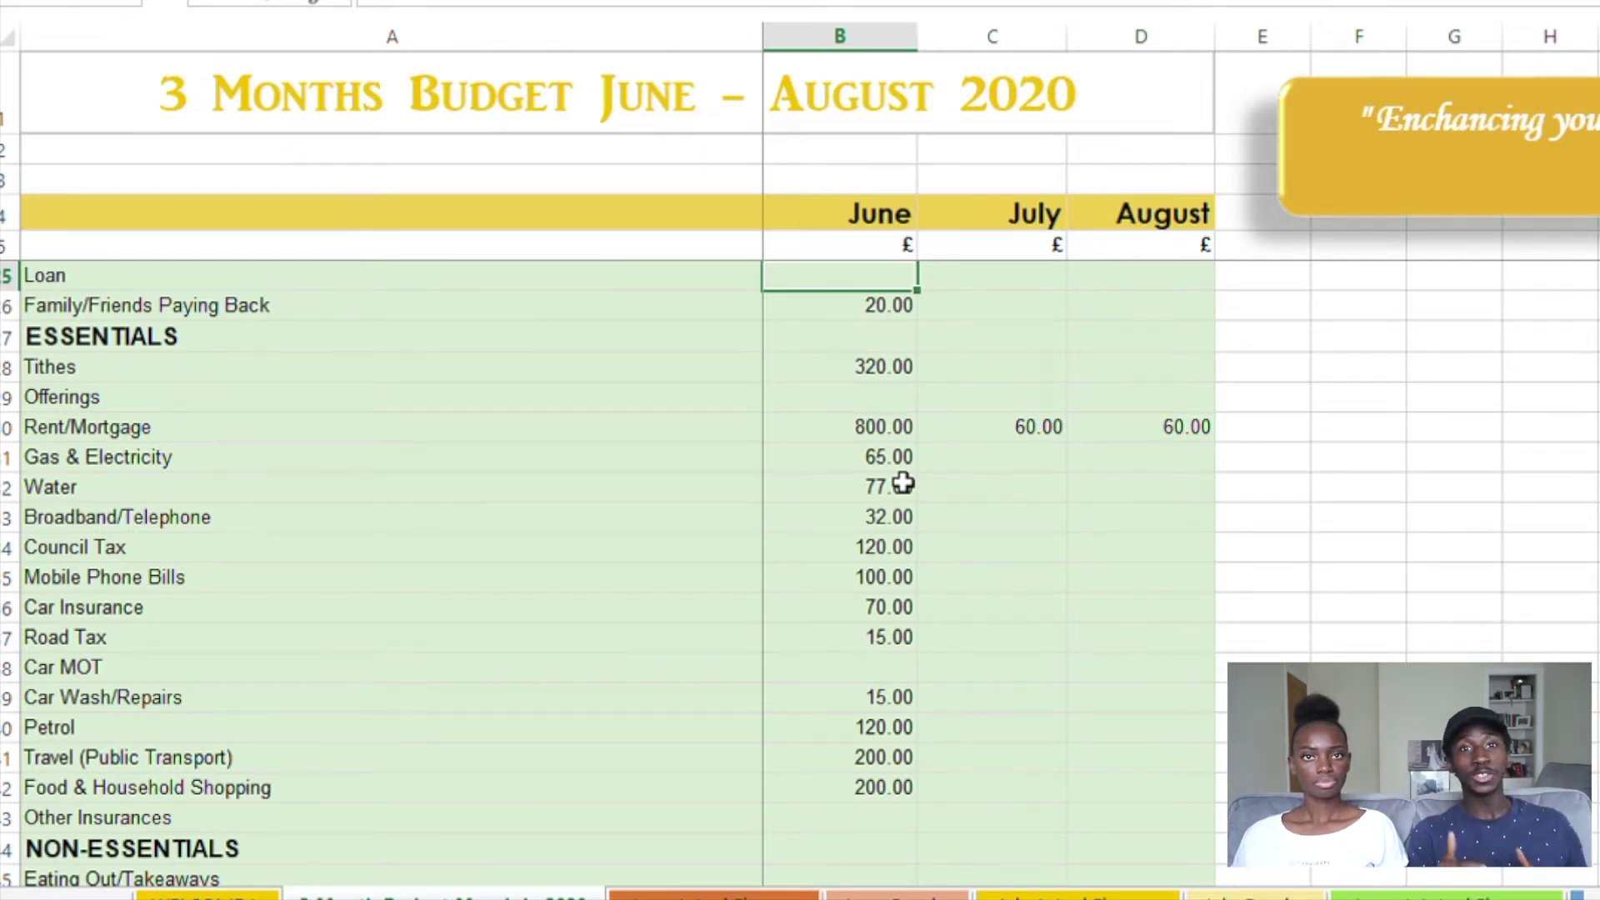
Review June's expense entries from the debts down to the Total Expenses, Savings & Investments row
key(Down)
key(Down)
key(Down)
key(Down)
key(Down)
key(Down)
key(Down)
key(Down)
key(Down)
key(Down)
key(Down)
key(Down)
key(Down)
key(Down)
key(Down)
key(Down)
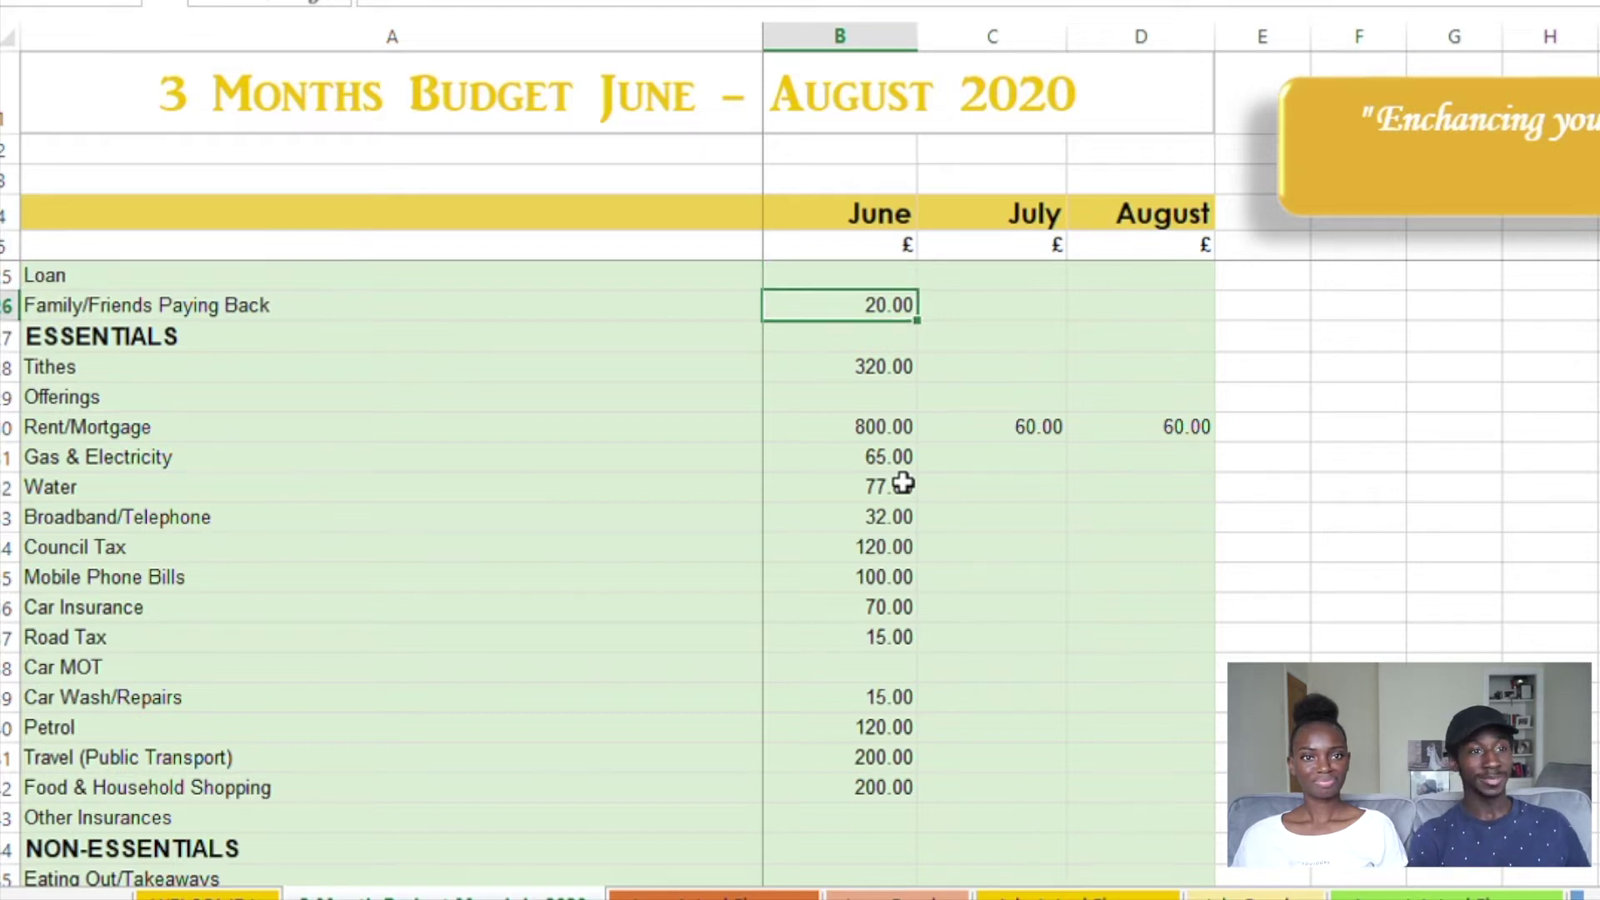
key(Down)
key(Down)
key(Down)
key(Down)
key(Down)
key(Down)
key(Down)
key(Down)
key(Down)
key(Down)
key(Down)
key(Down)
key(Down)
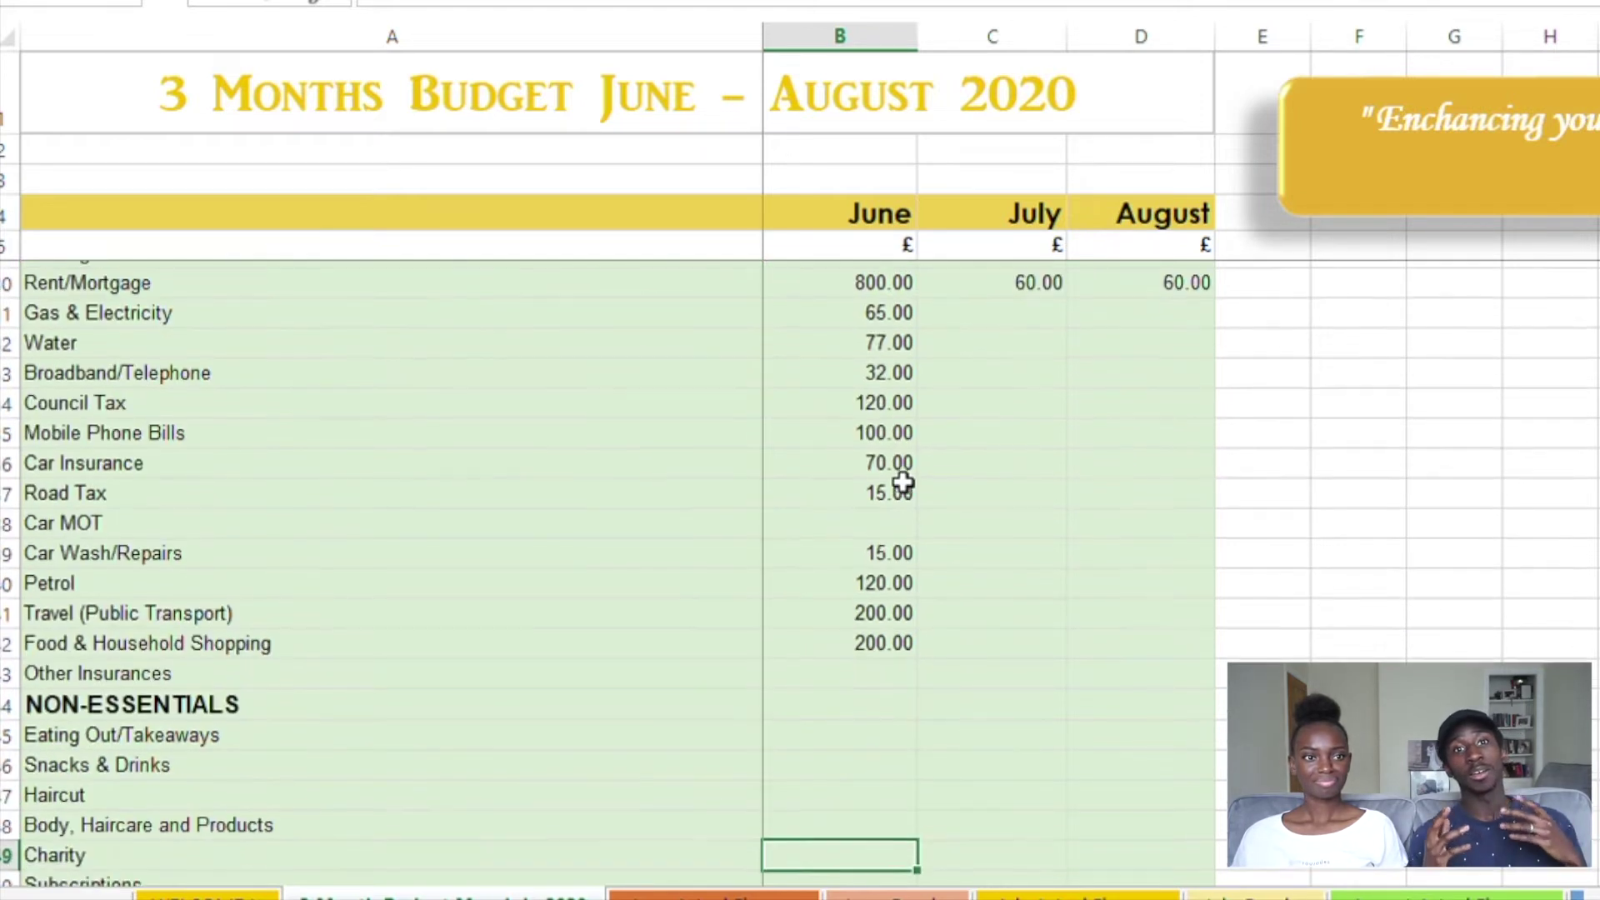
key(Down)
key(Down)
key(Down)
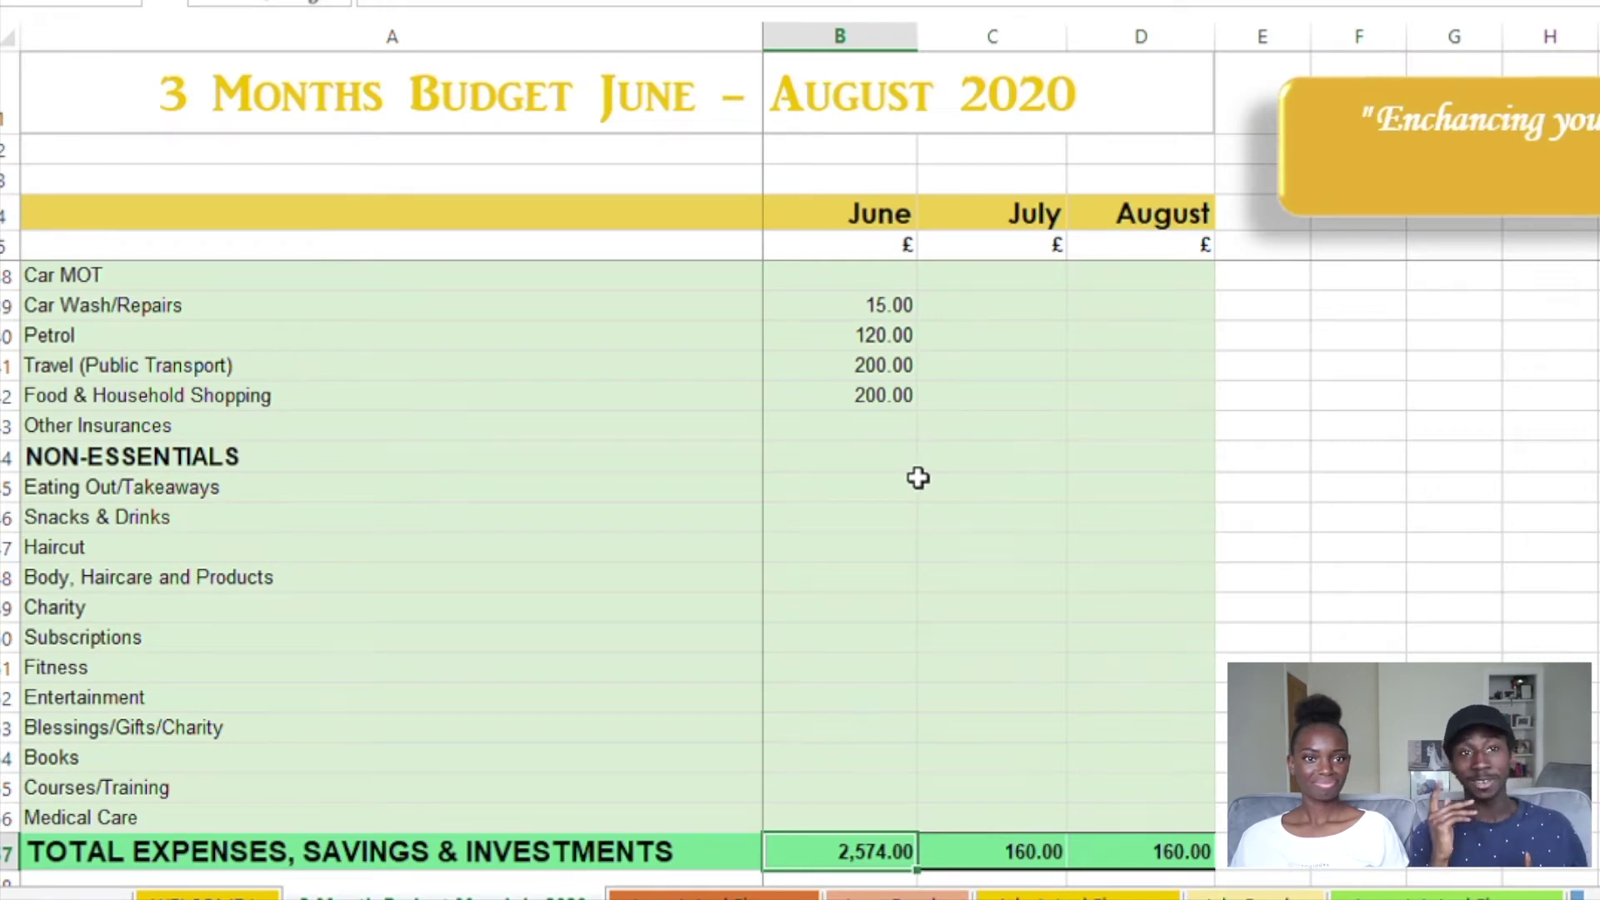
Look through the category names in the Non-Essentials section
key(Left)
key(Up)
key(Up)
key(Up)
key(Up)
key(Up)
key(Up)
key(Up)
key(Up)
key(Up)
key(Up)
key(Up)
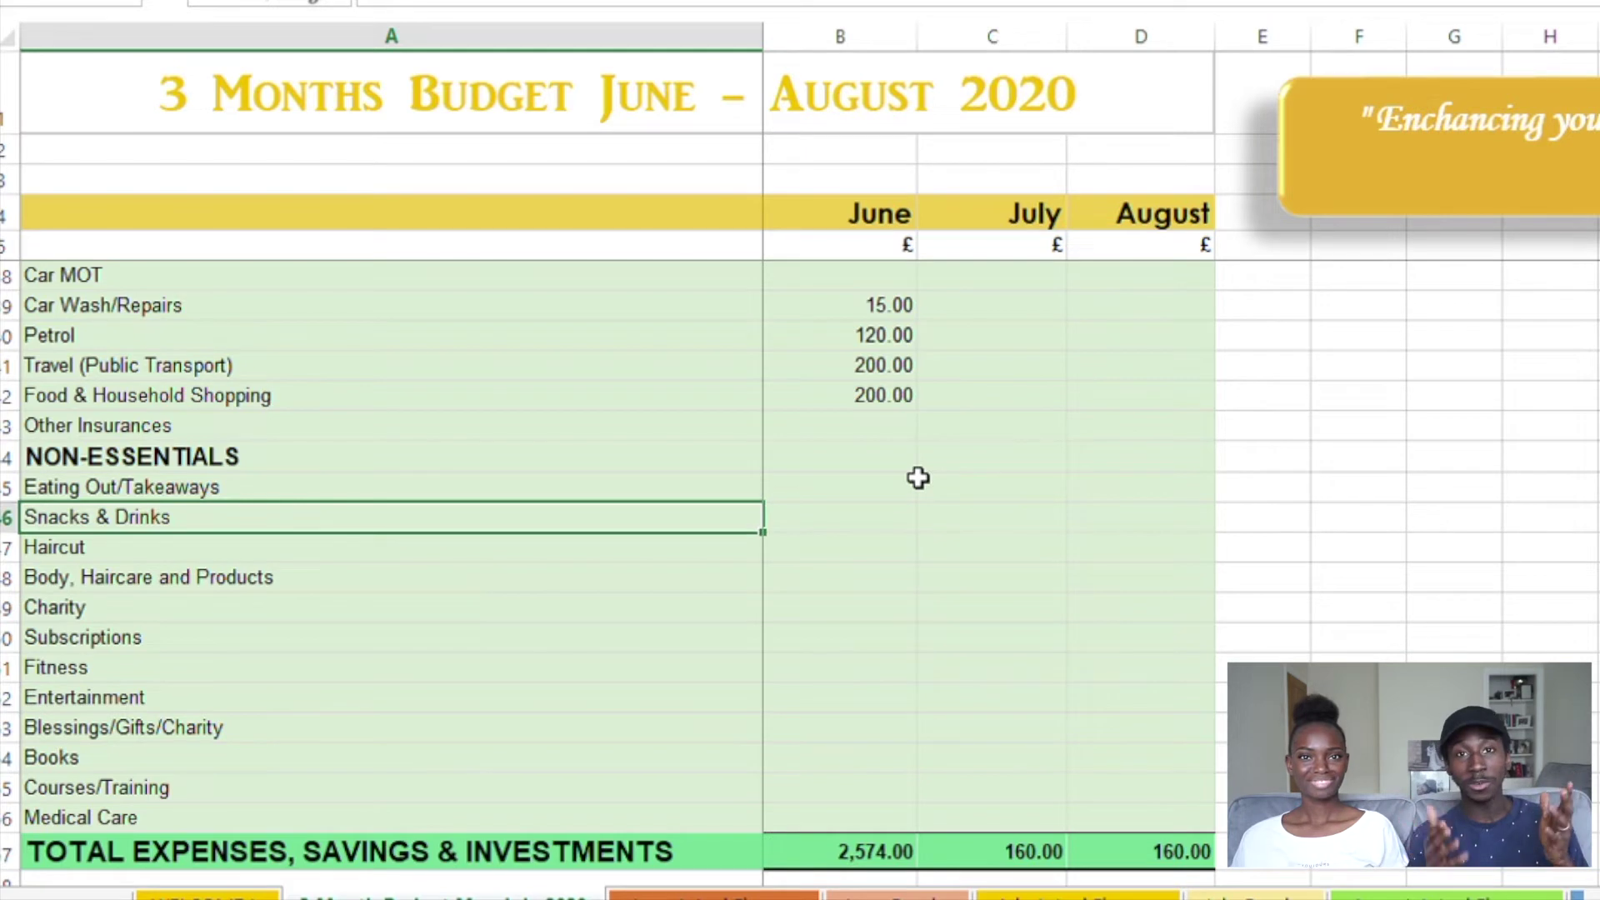
key(Down)
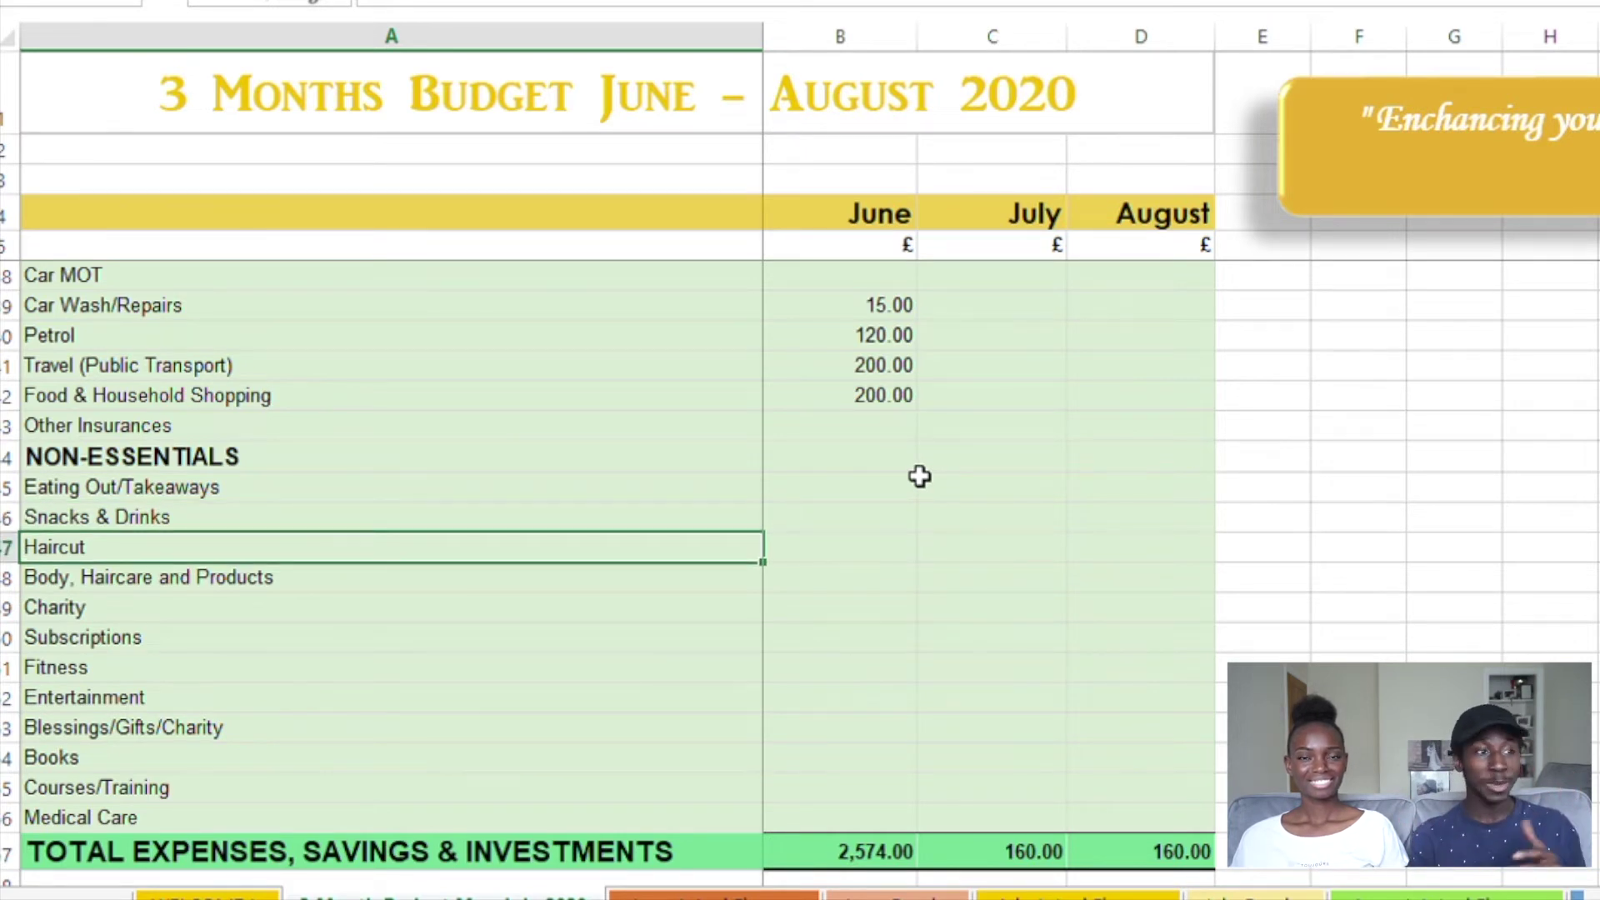
key(Down)
key(Down)
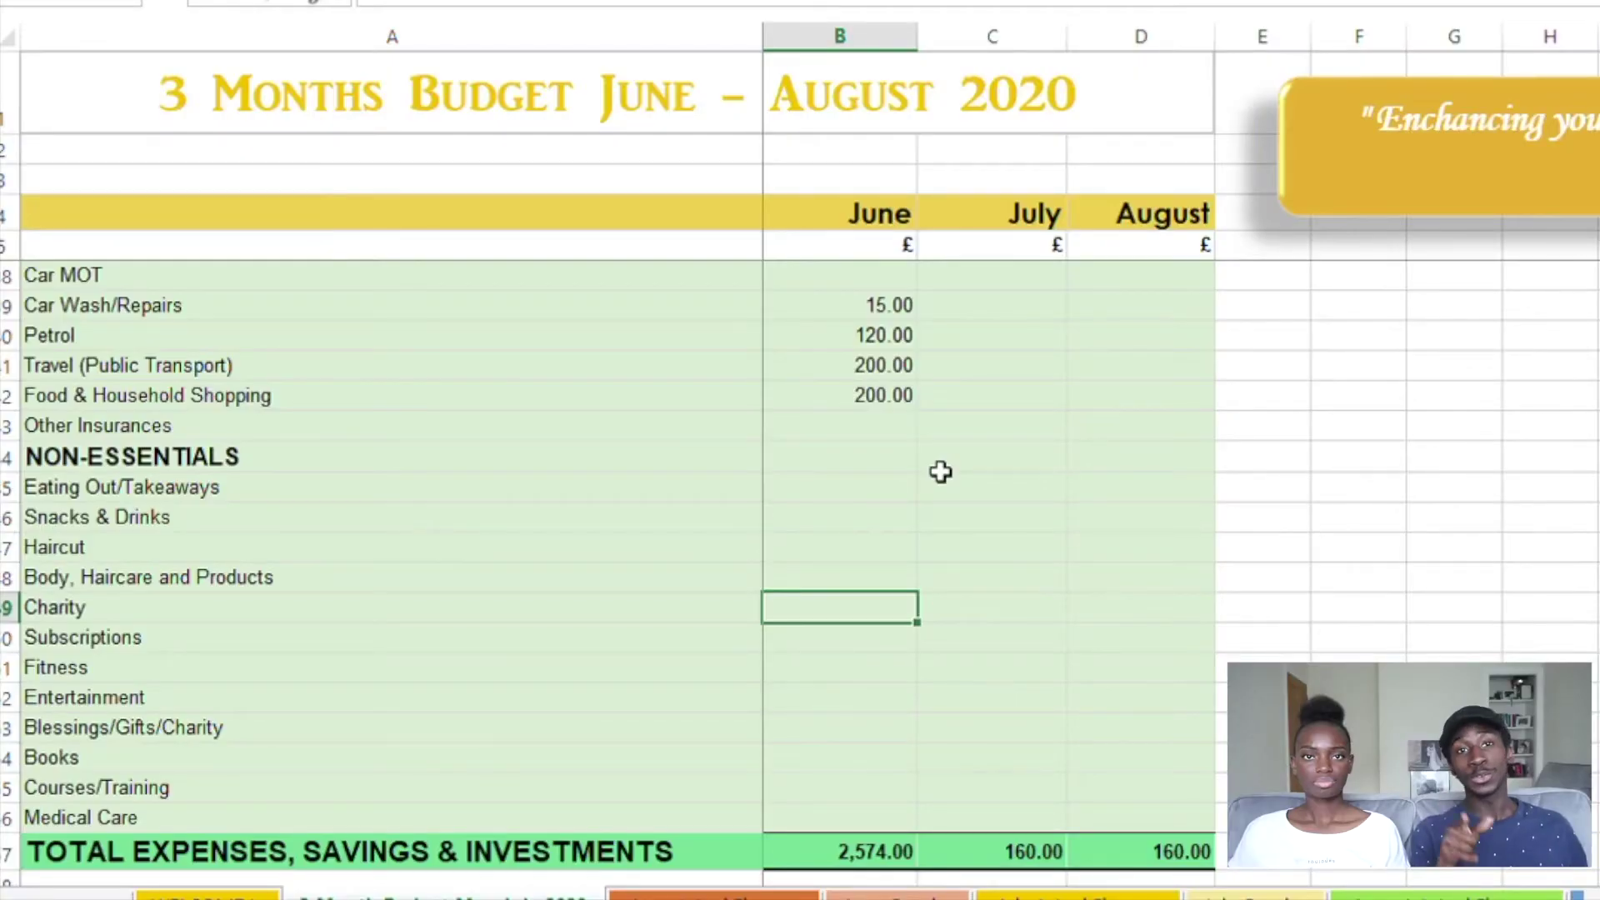
Enter 60 as June's Eating Out/Takeaways amount
key(Up)
key(Up)
key(Up)
key(Up)
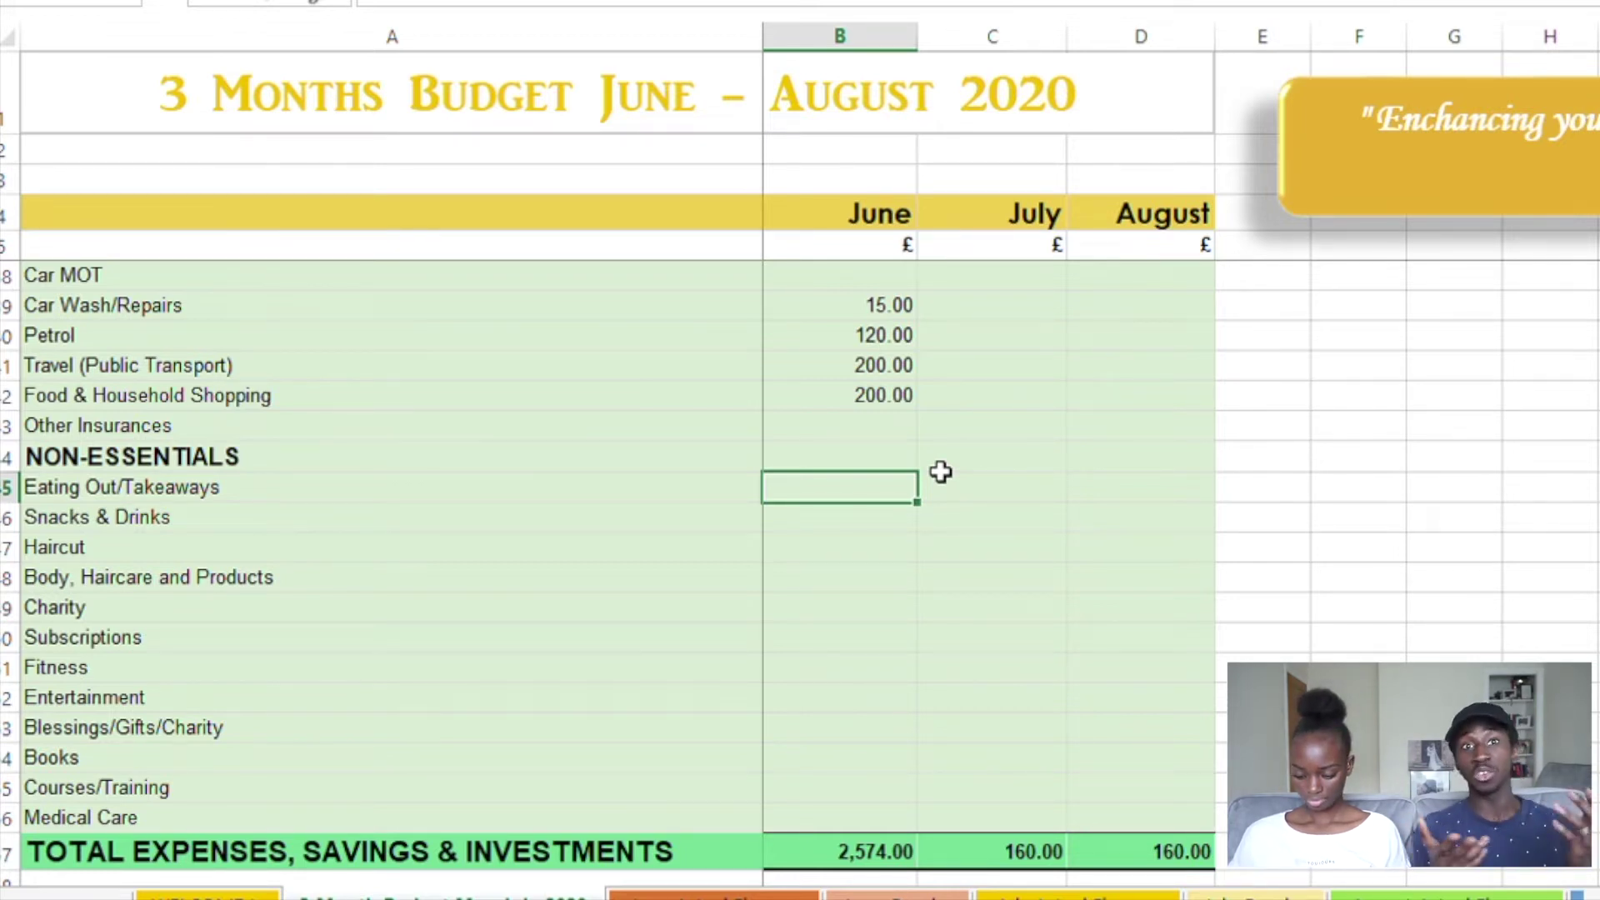
text(60)
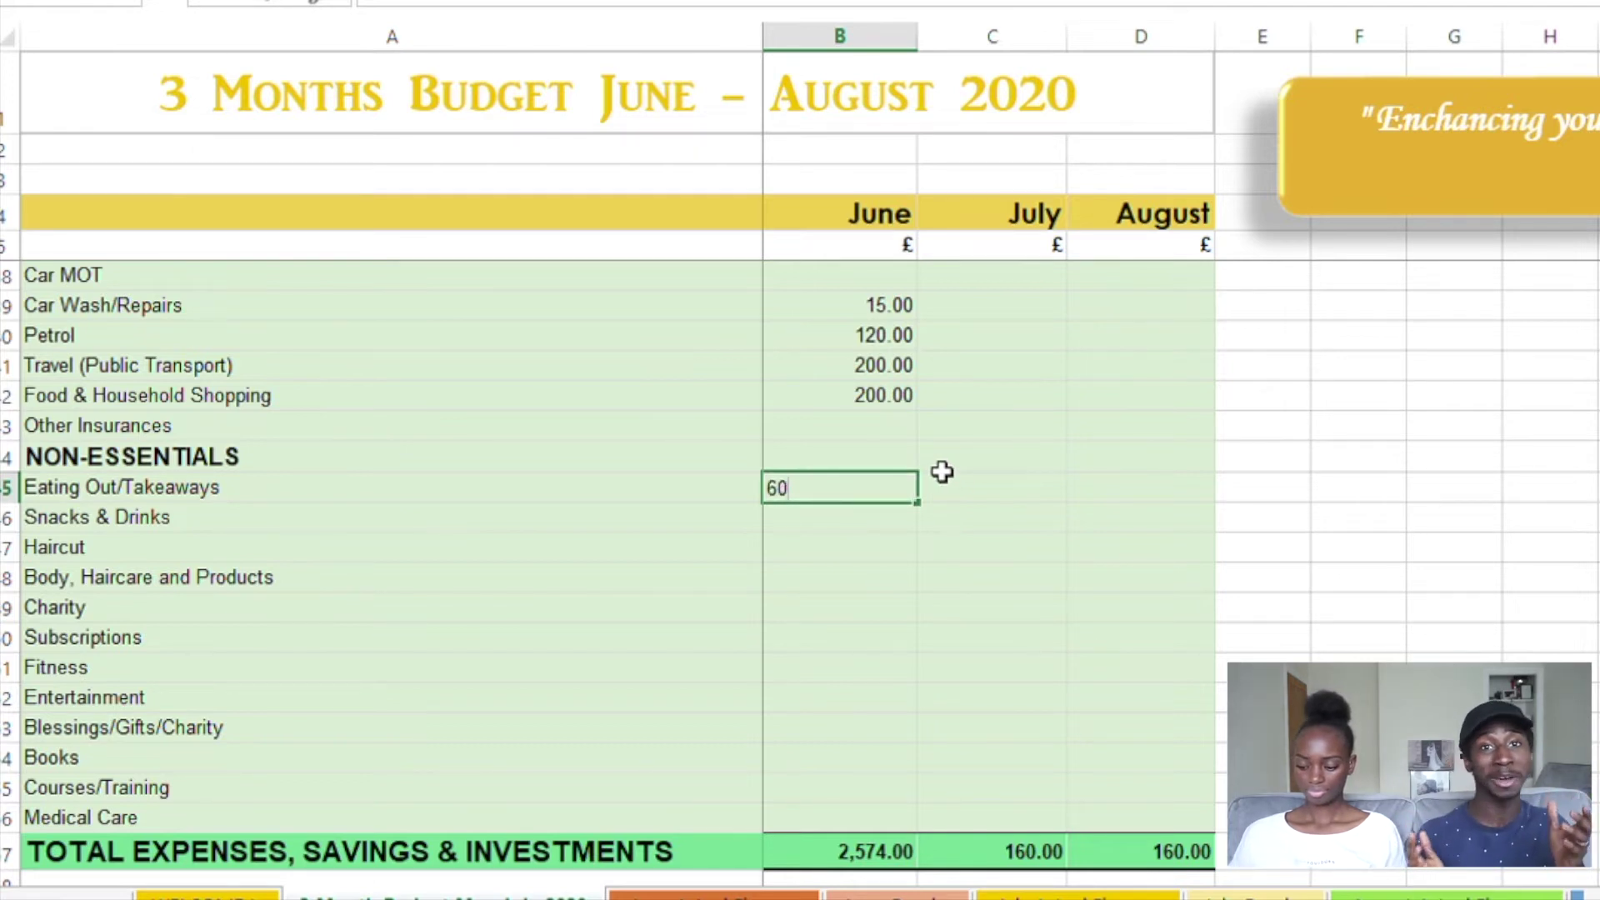
key(Return)
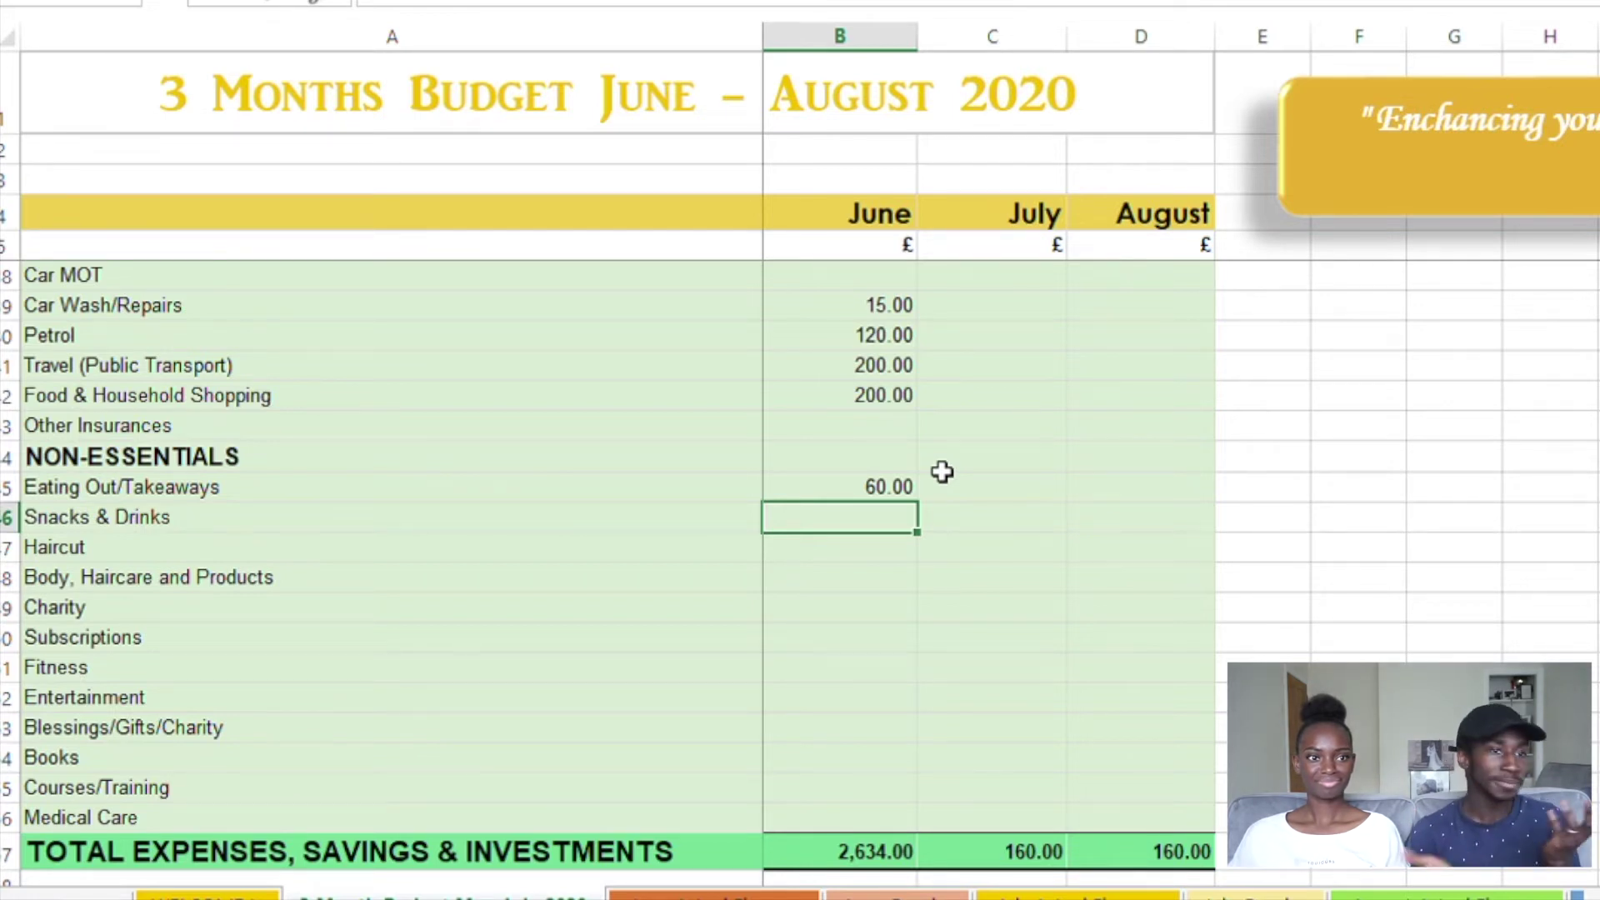
Enter 50 as June's Entertainment amount, and select July's Eating Out/Takeaways cell
key(Down)
key(Down)
key(Down)
key(Down)
key(Down)
key(Down)
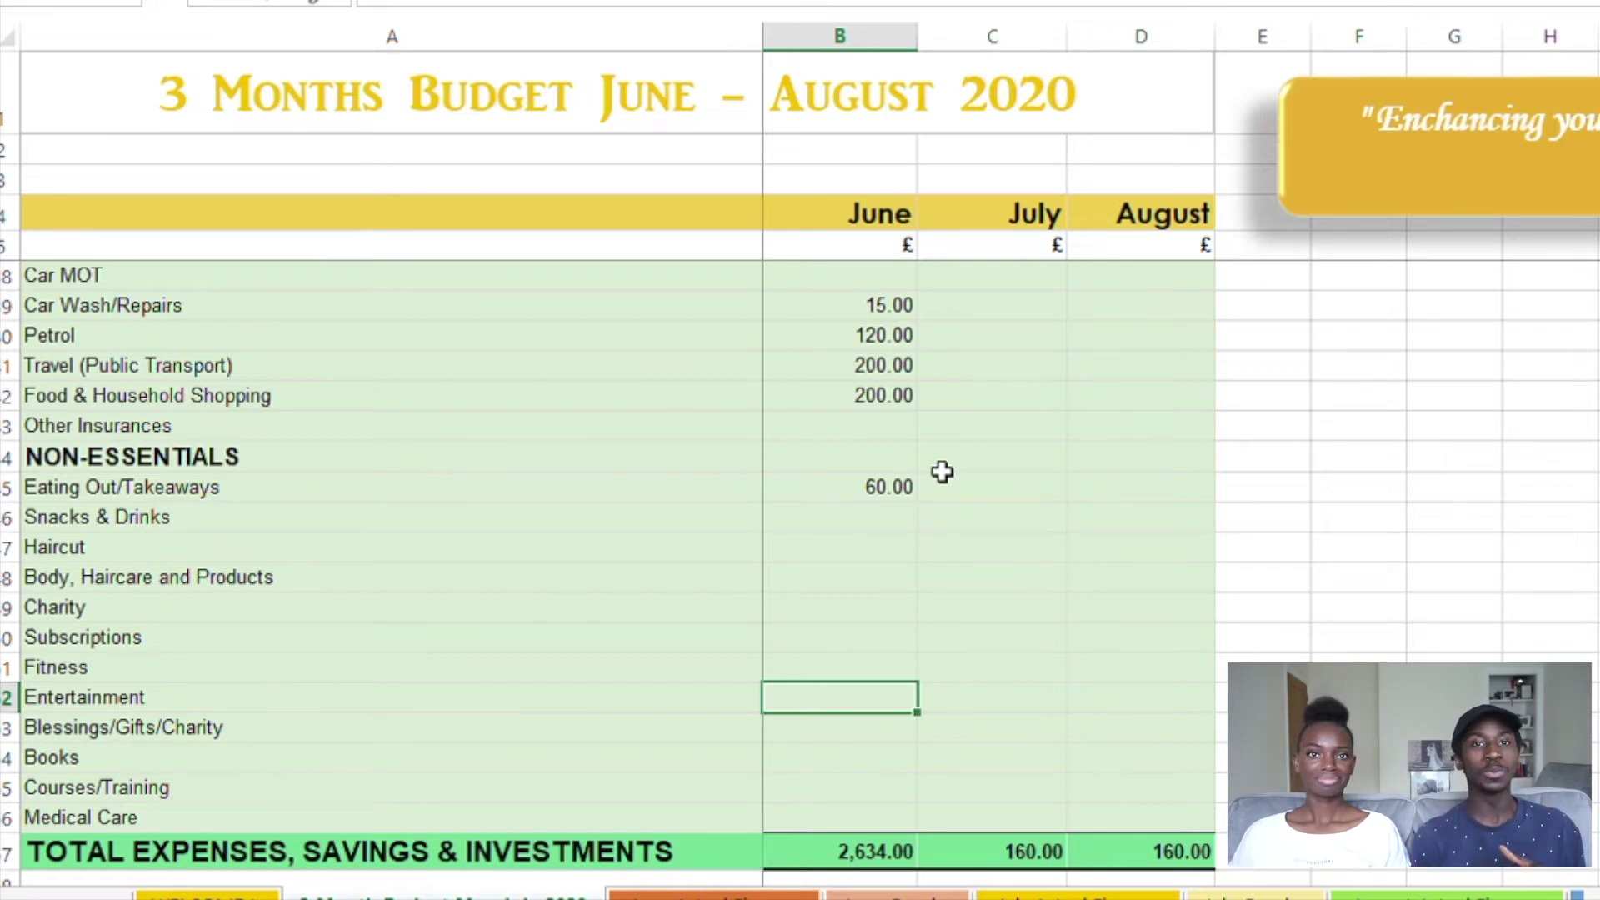
text(50.00)
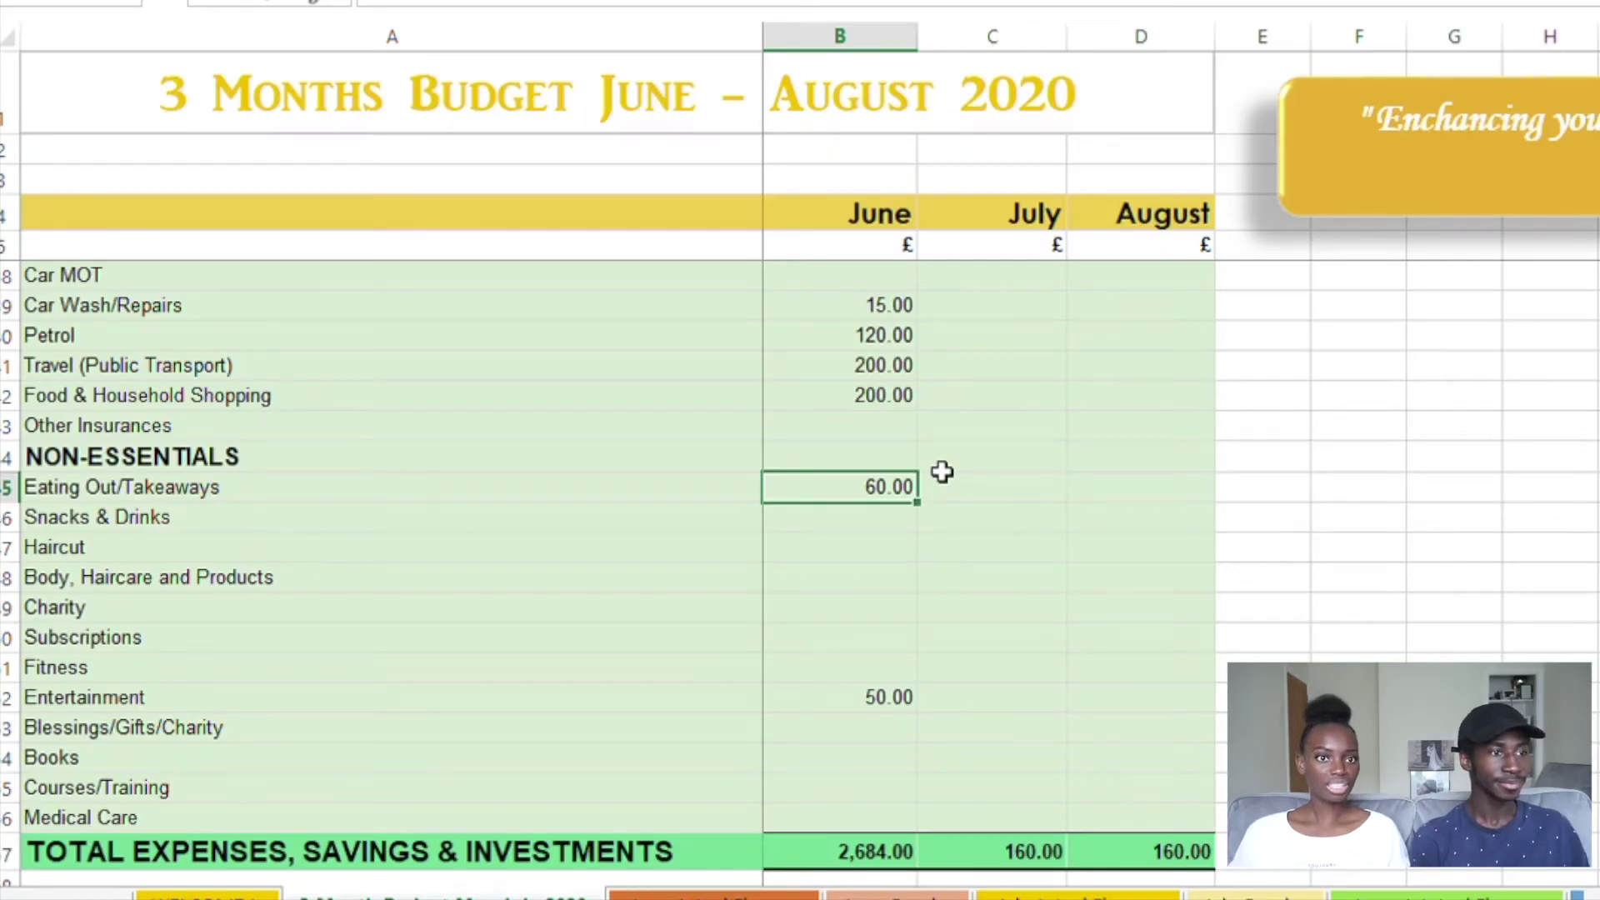
click(947, 480)
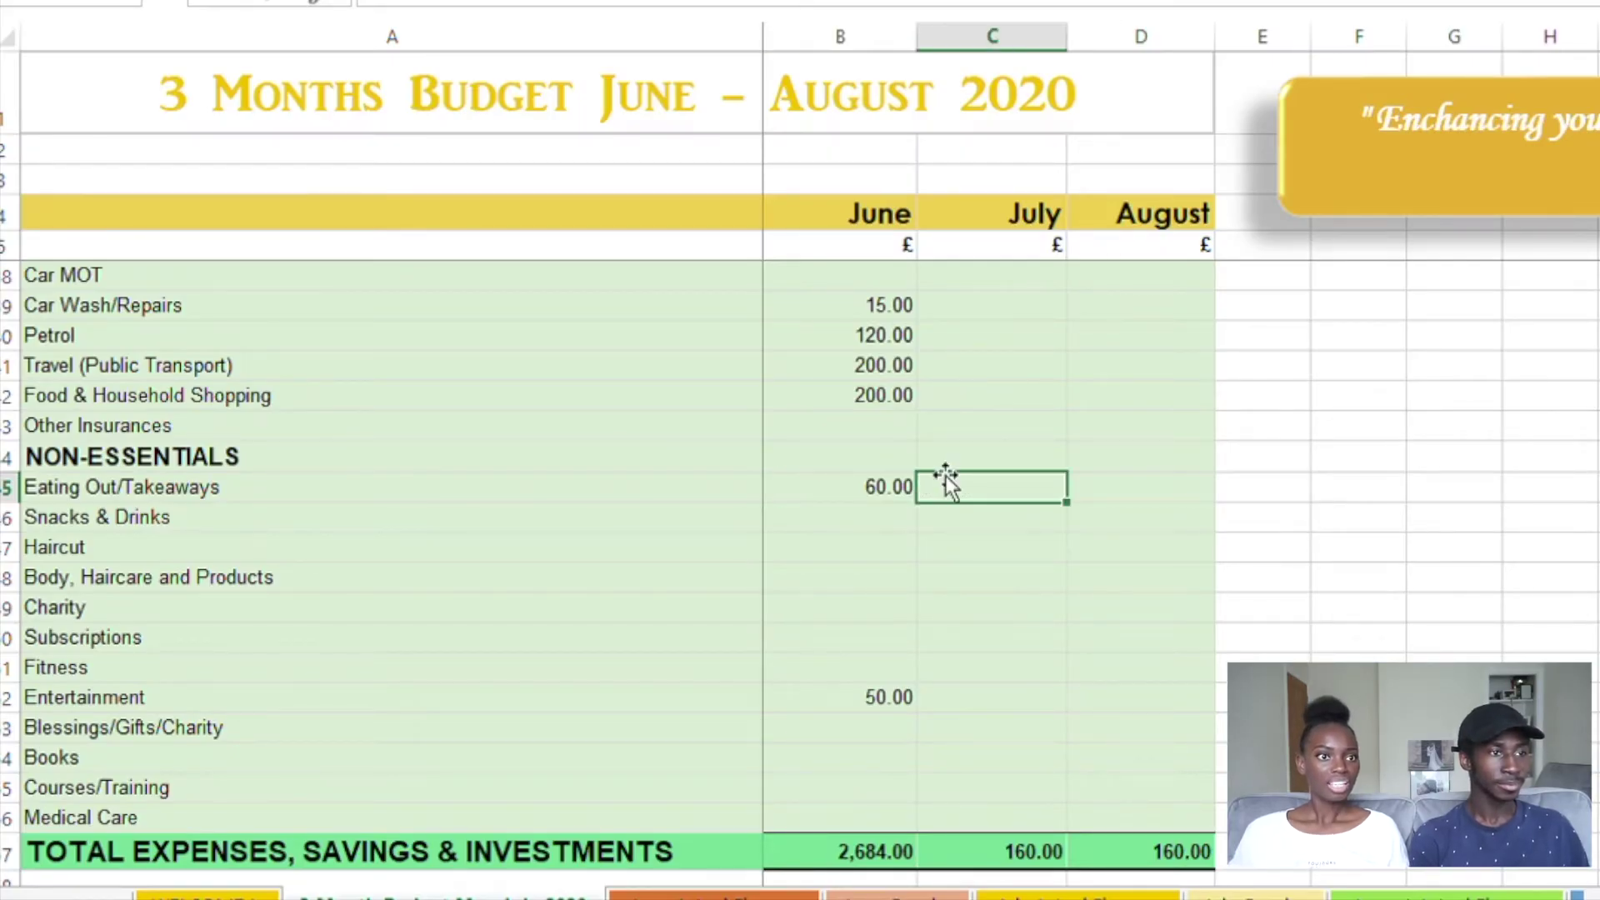
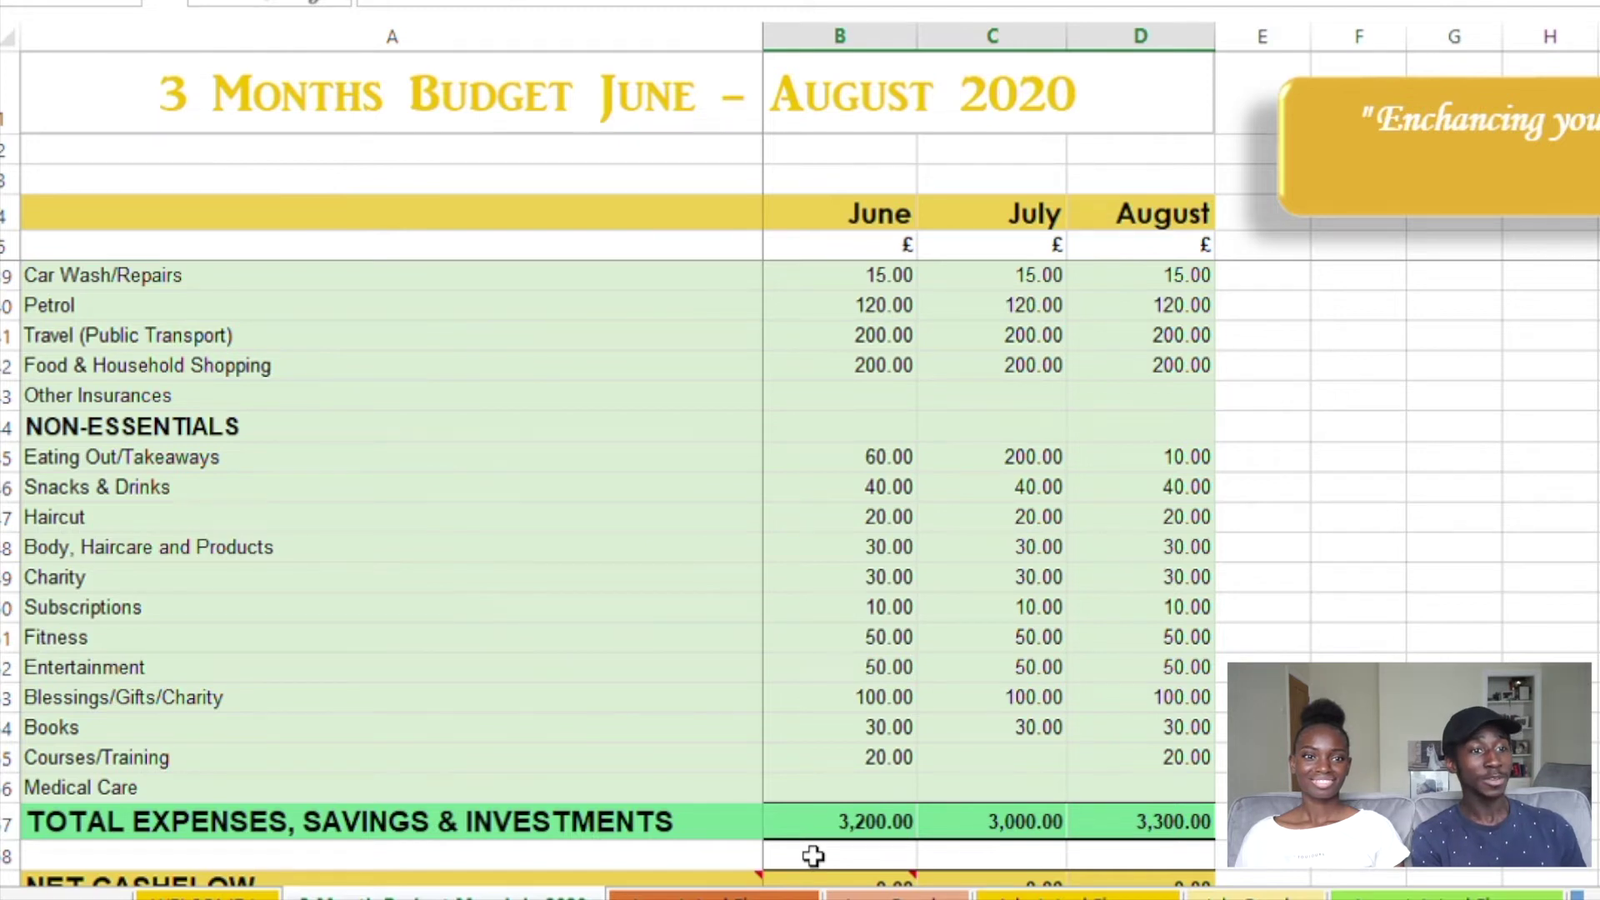
On the June 2020 actual figures sheet, enter actual incomes of 1500 for Partner 1, 1500 for Partner 2 and 200 for Additional Income
click(798, 897)
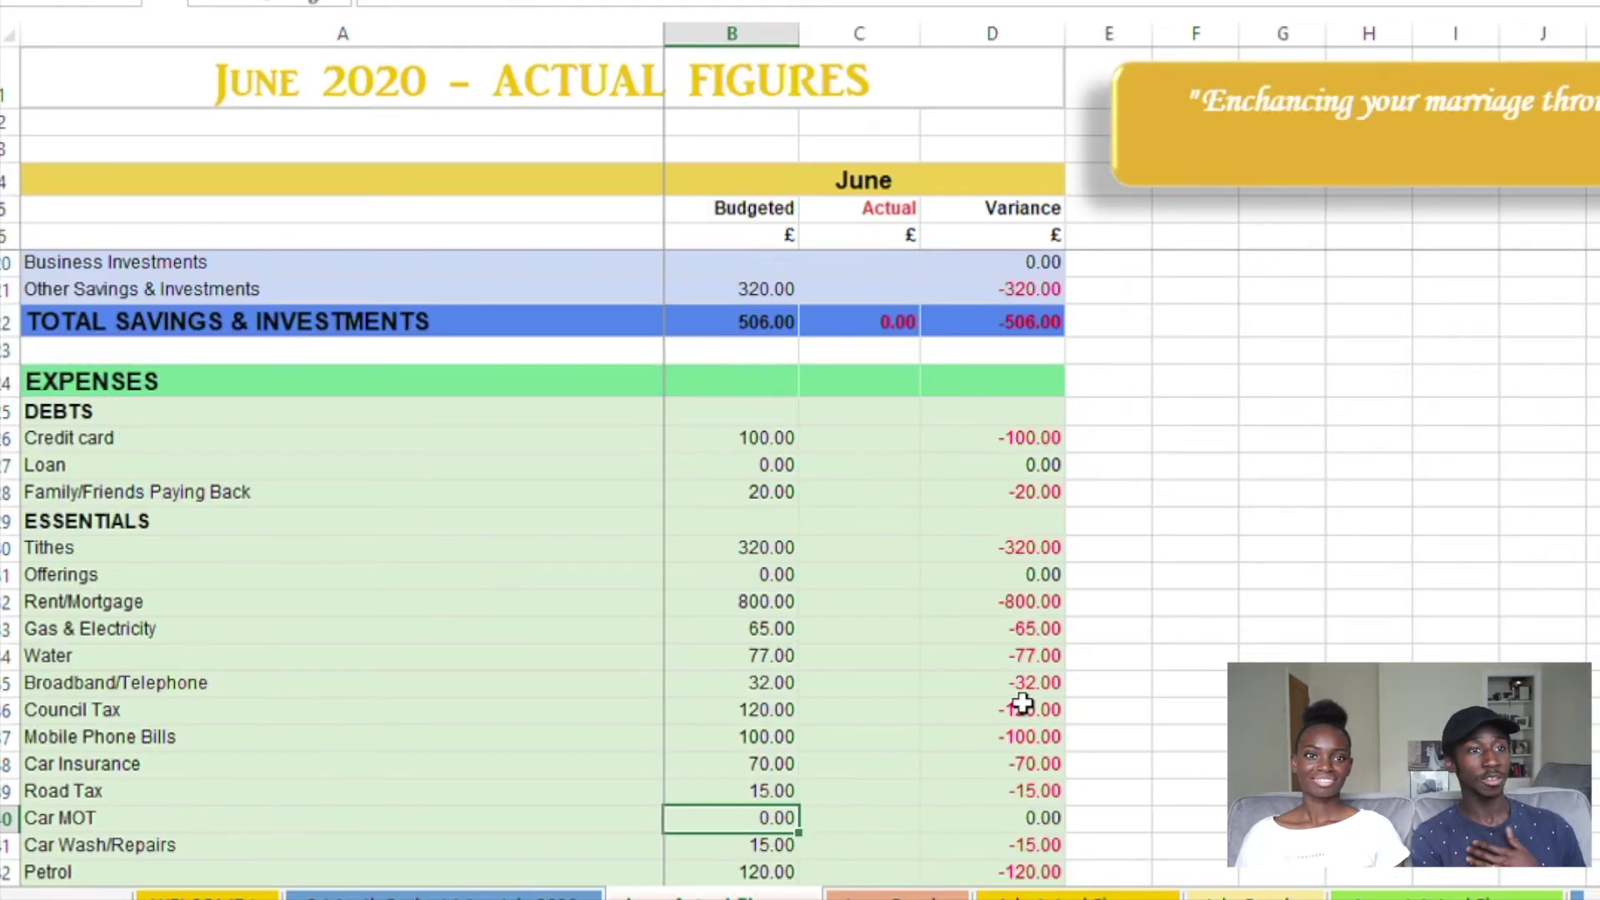
scroll(996, 700, up, 4)
scroll(974, 676, up, 1)
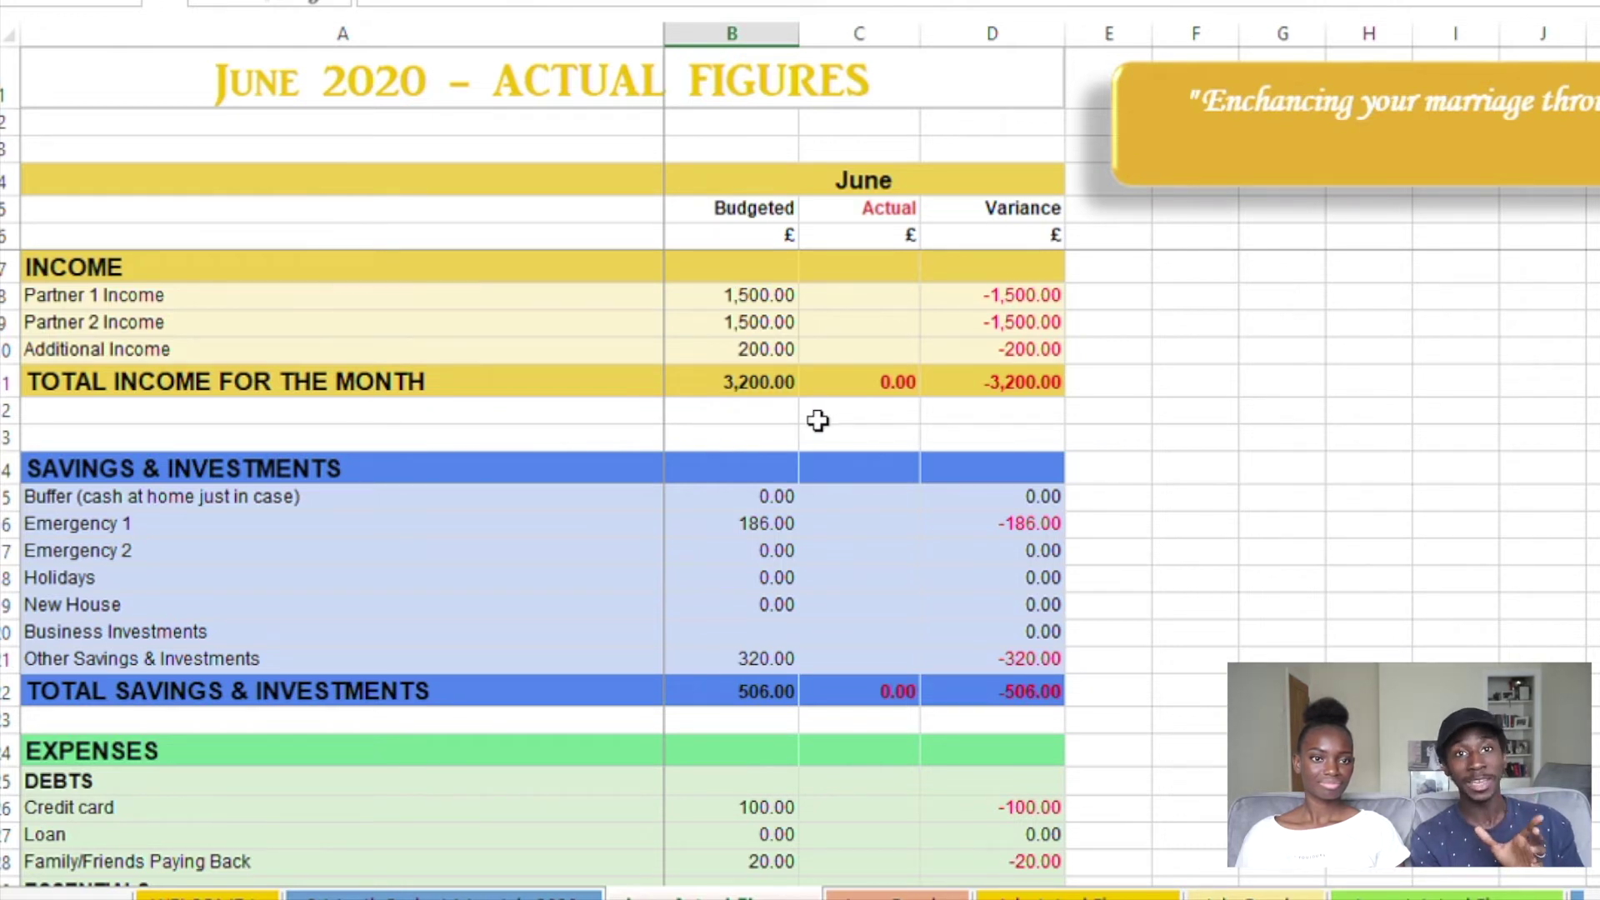
click(831, 305)
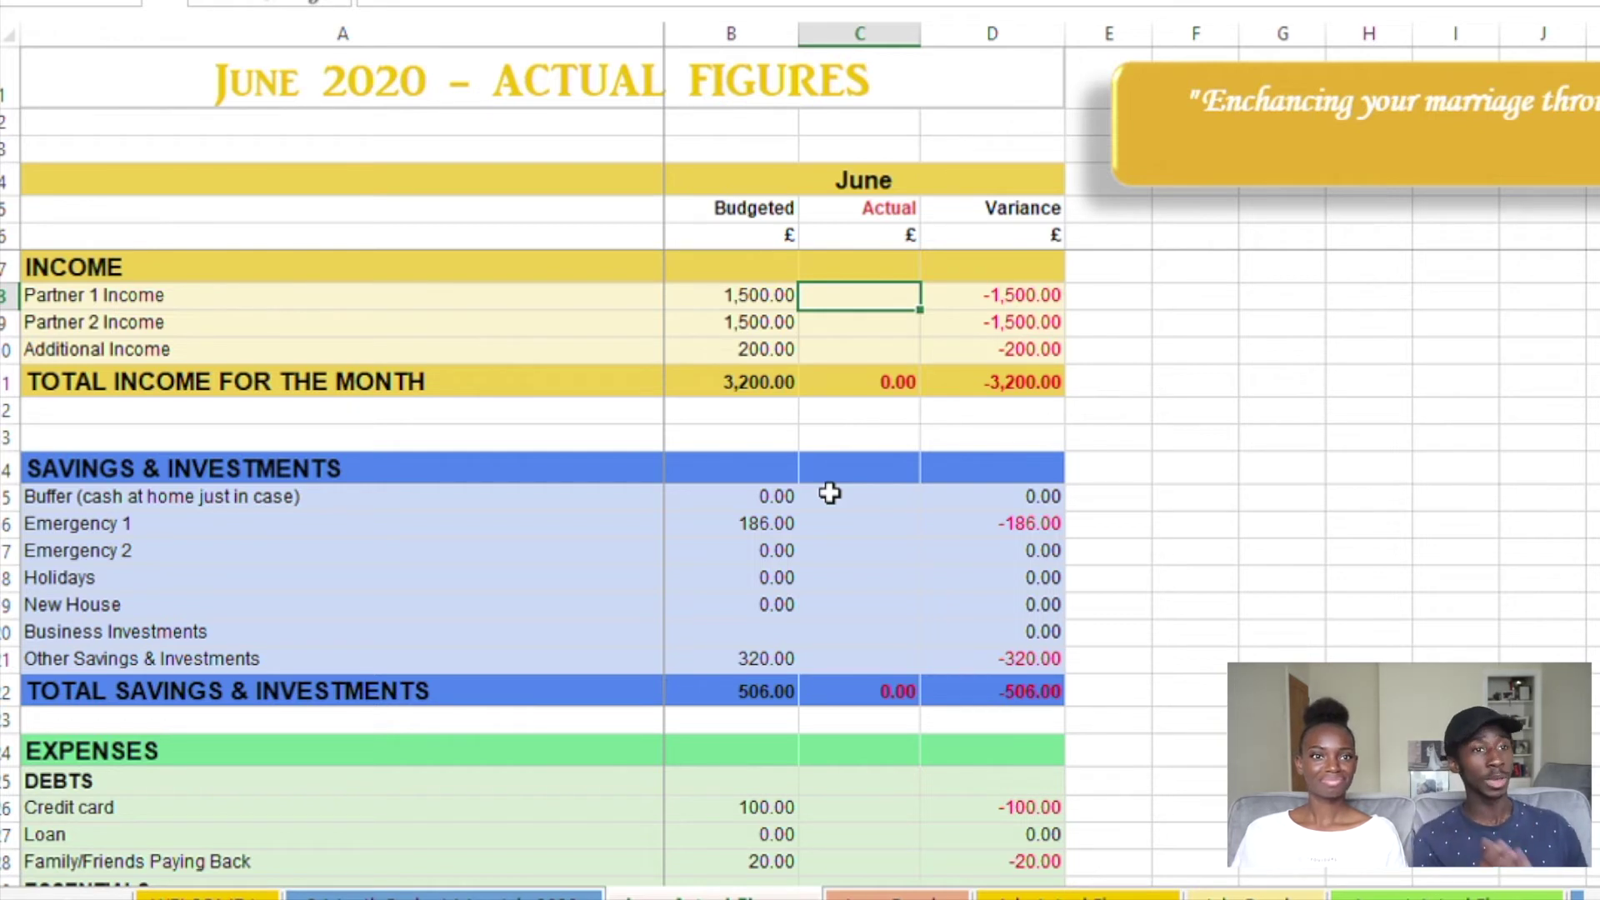
text(1500)
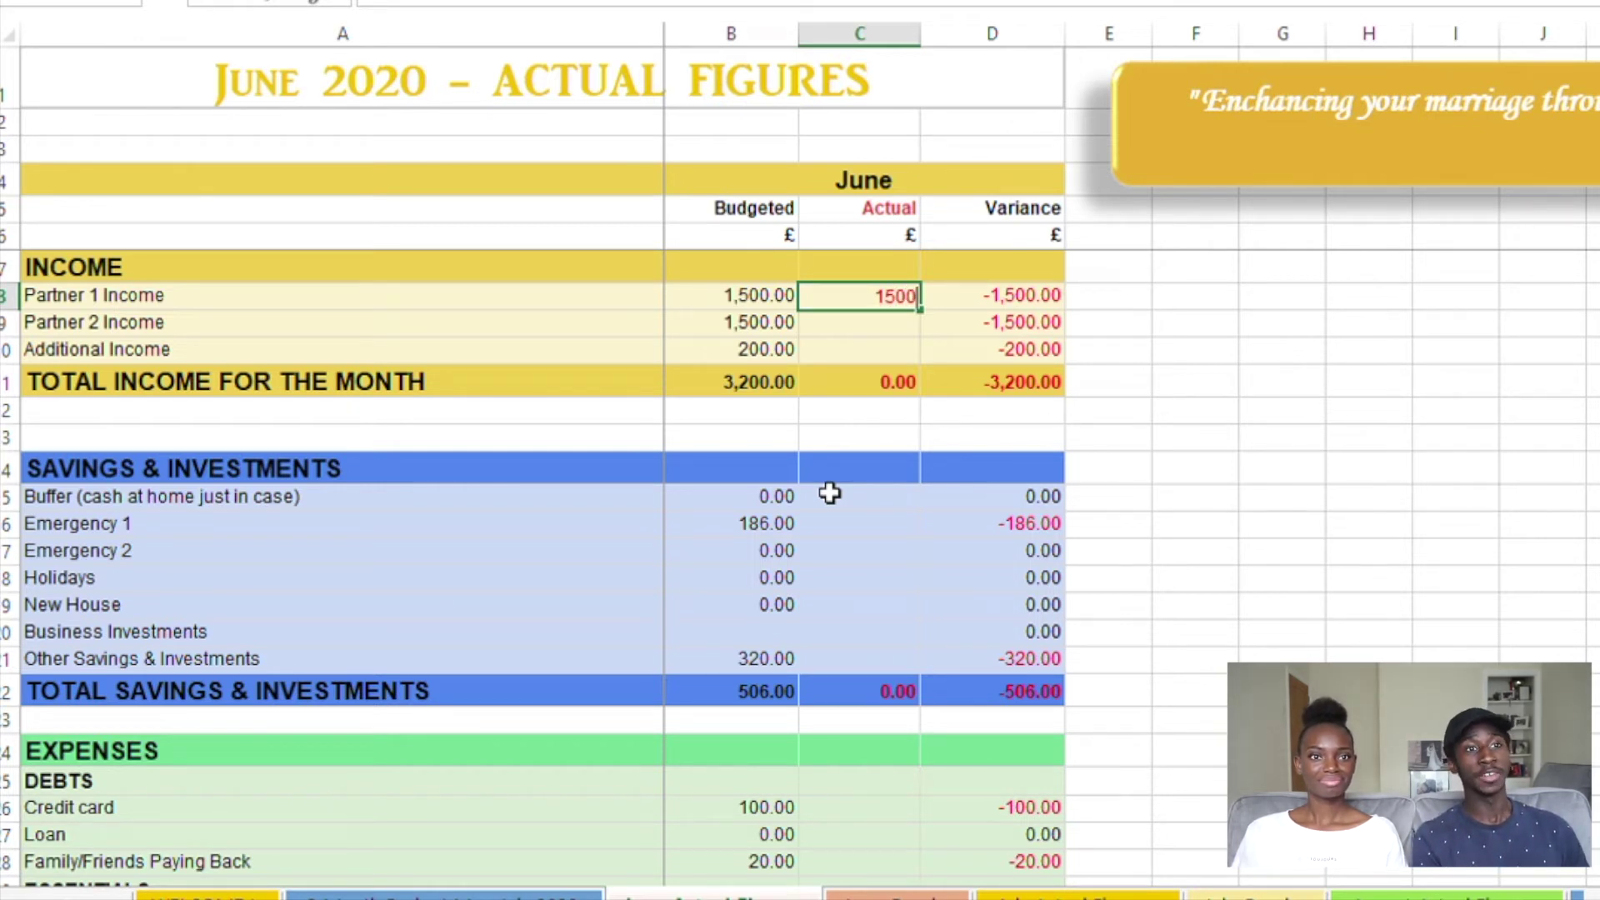
key(Return)
text(1500)
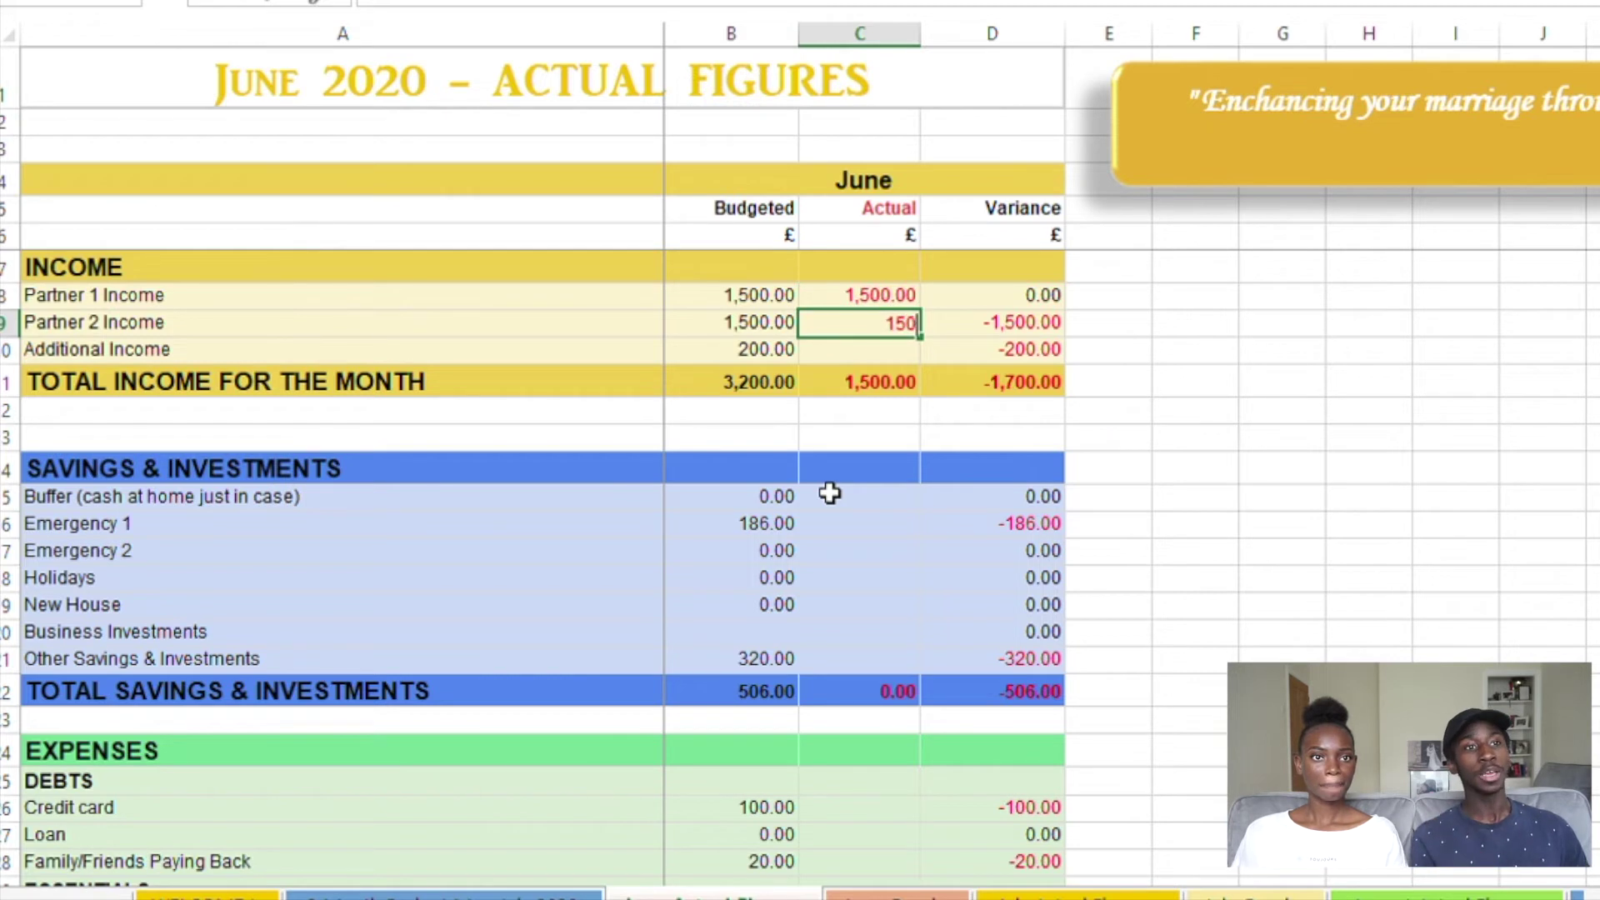
key(Return)
text(200)
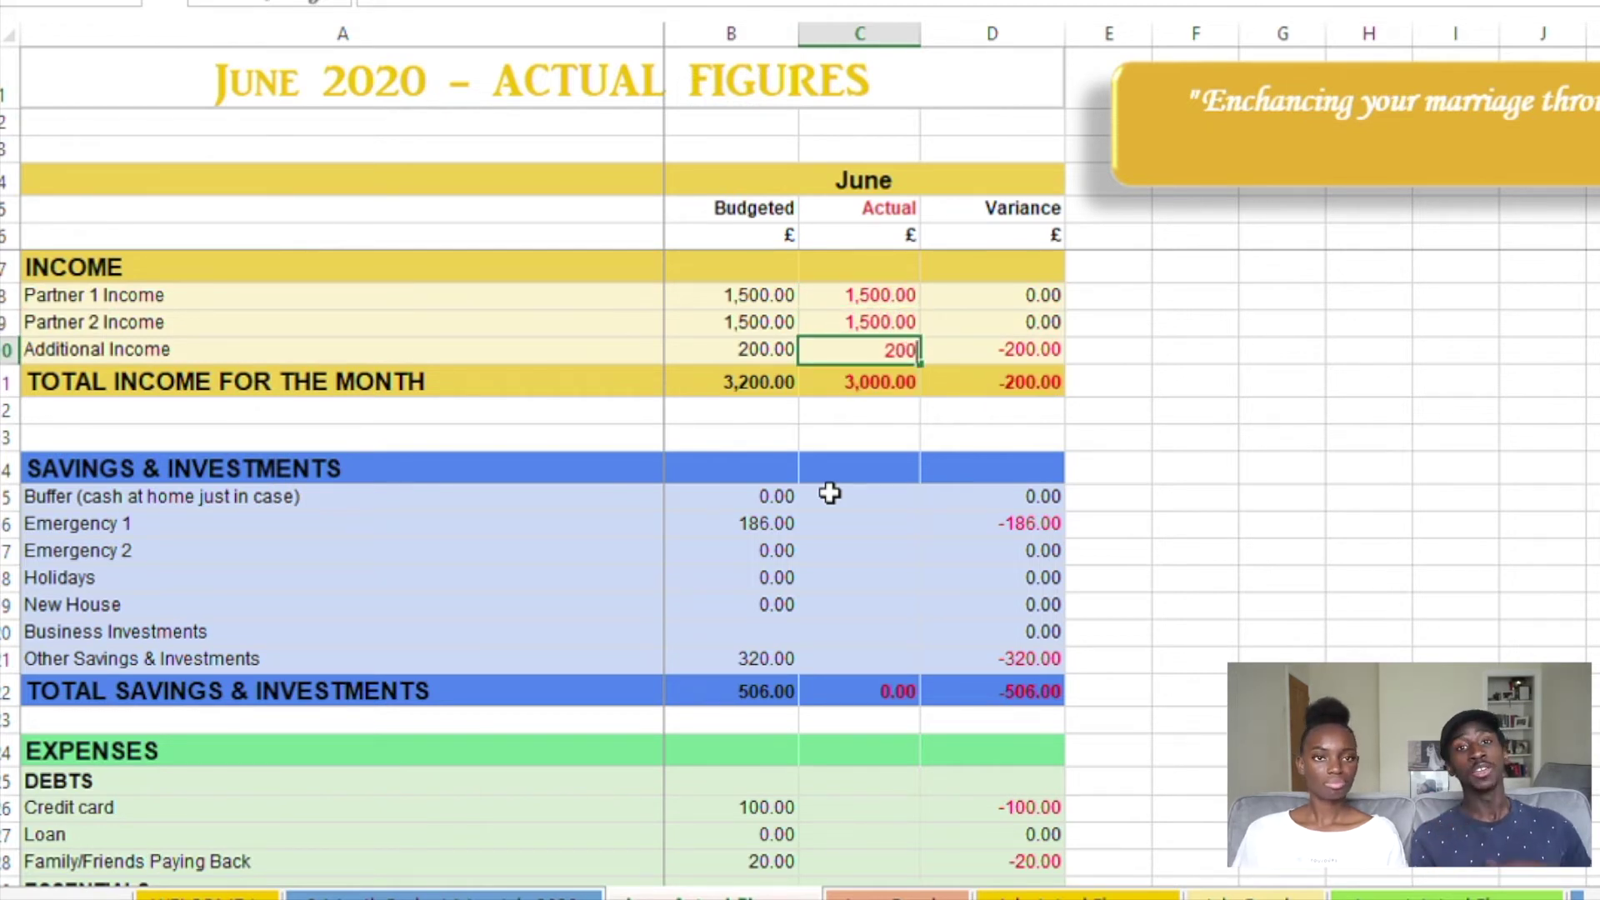
key(Return)
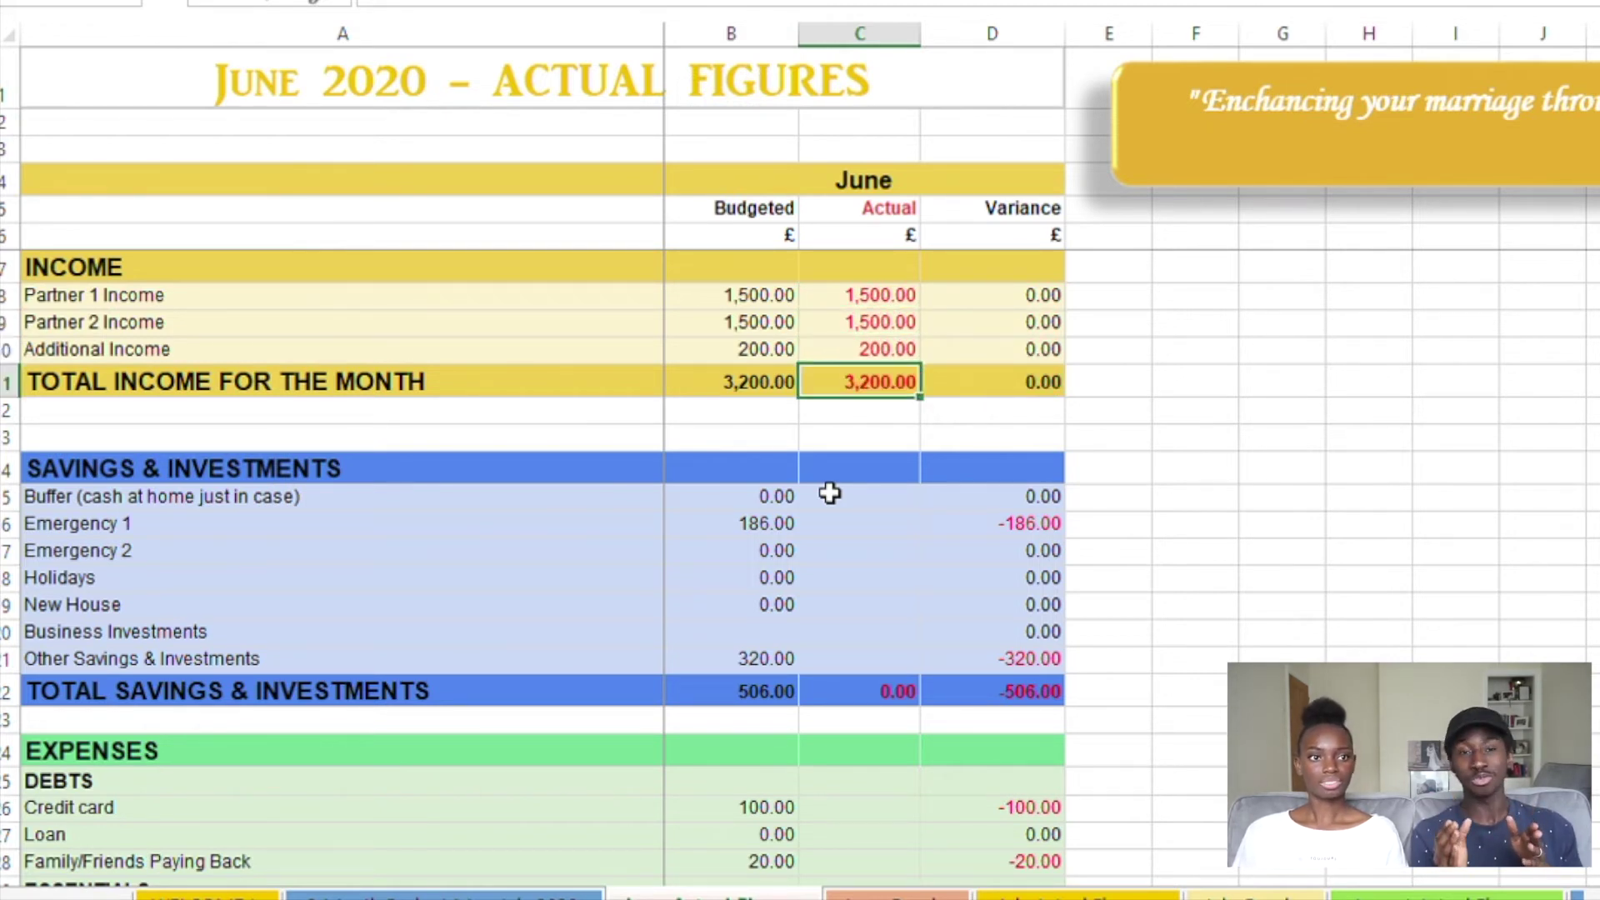
Enter 170 as June's actual Emergency 1 amount in the Savings & Investments section
key(Down)
key(Down)
key(Down)
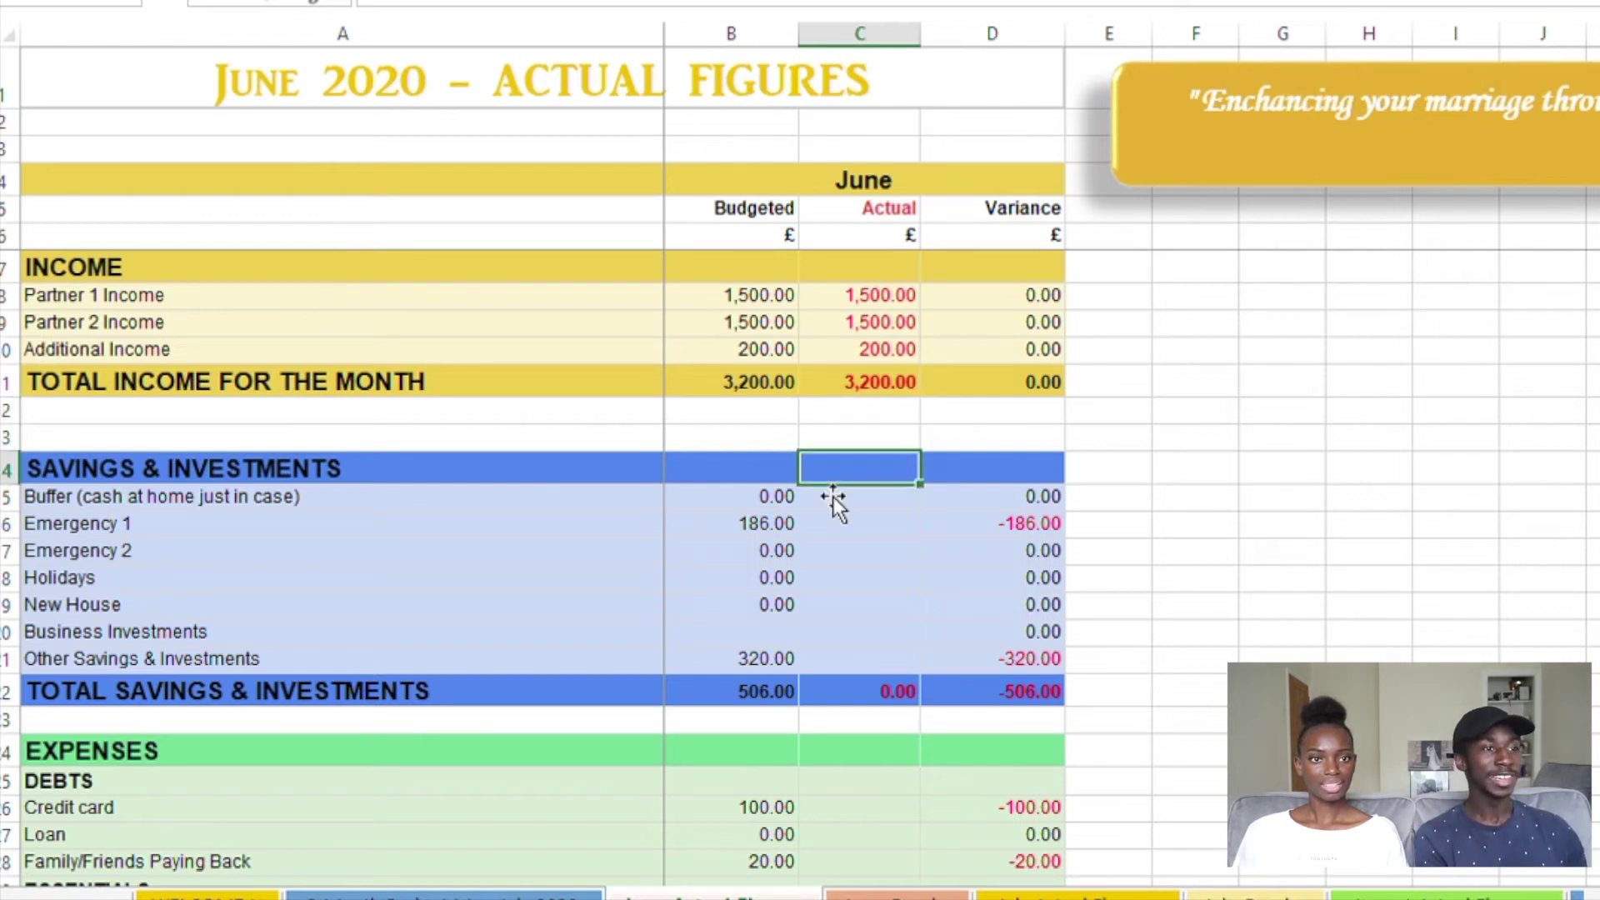
key(Down)
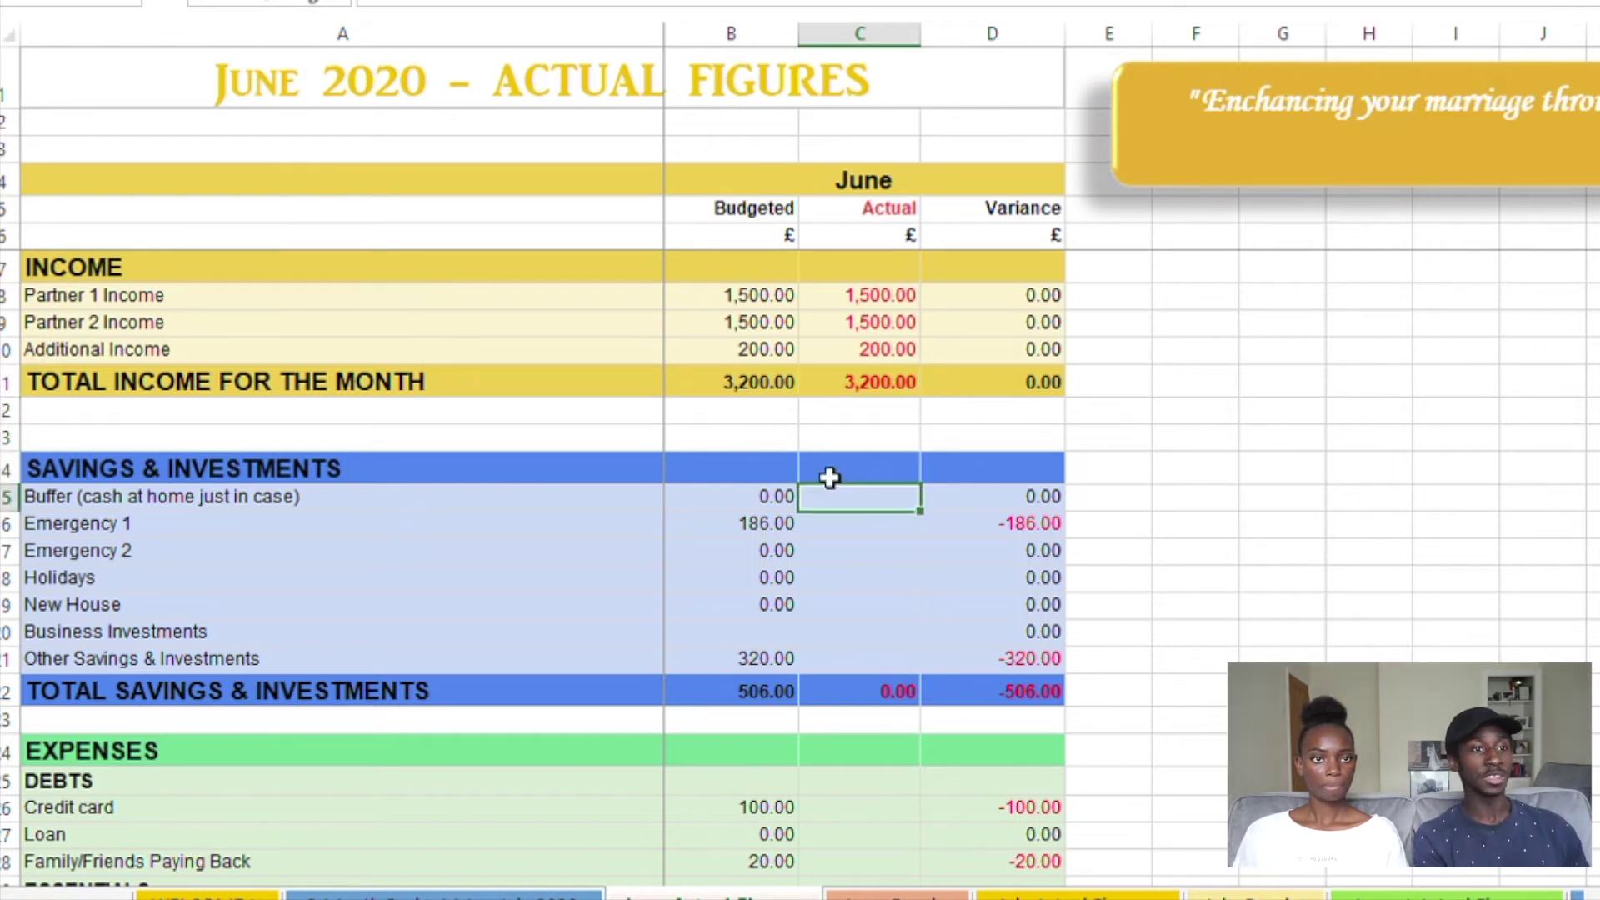
scroll(829, 475, down, 1)
key(Down)
key(Down)
key(Down)
key(Down)
key(Down)
key(Up)
key(Up)
key(Up)
key(Up)
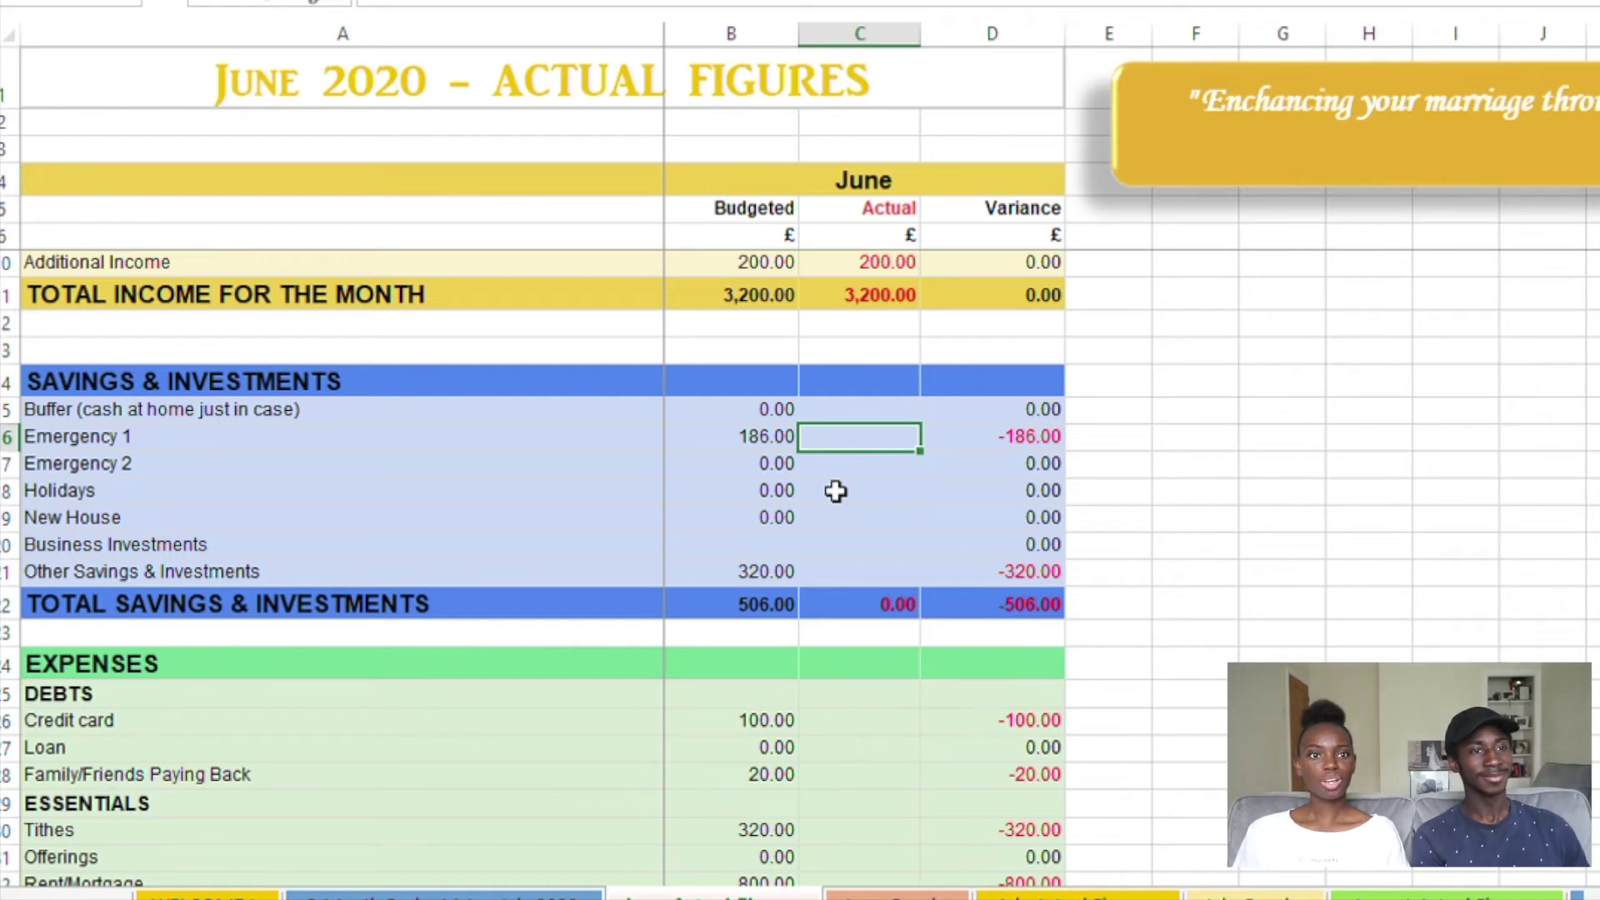
text(170)
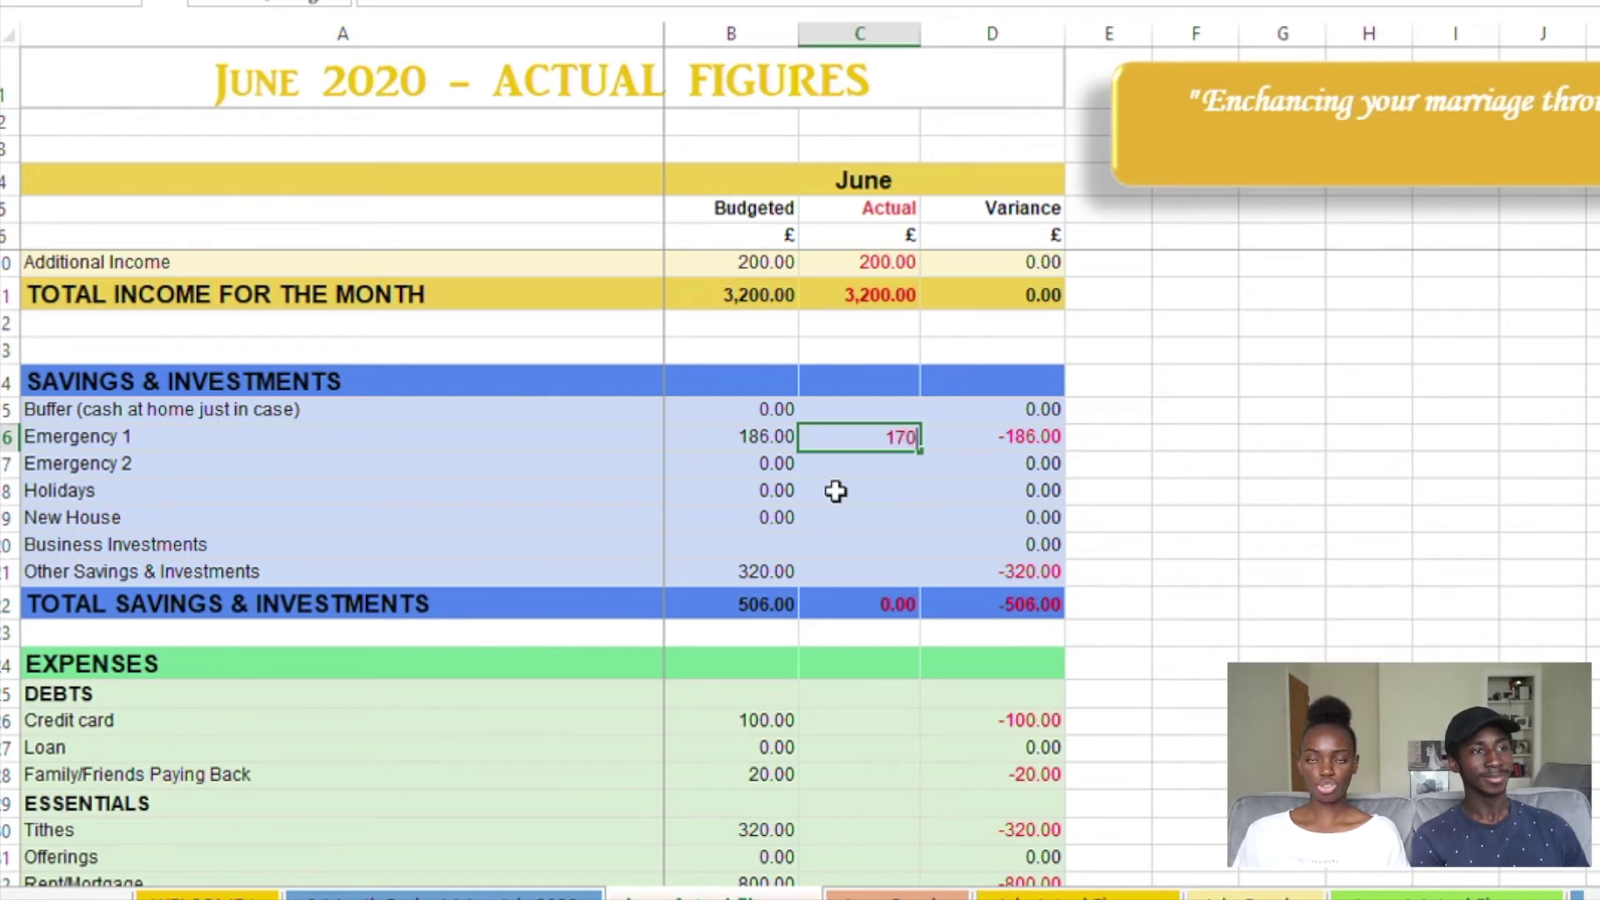
key(Return)
Enter 322 as June's actual Other Savings & Investments amount
key(Down)
key(Down)
key(Down)
key(Down)
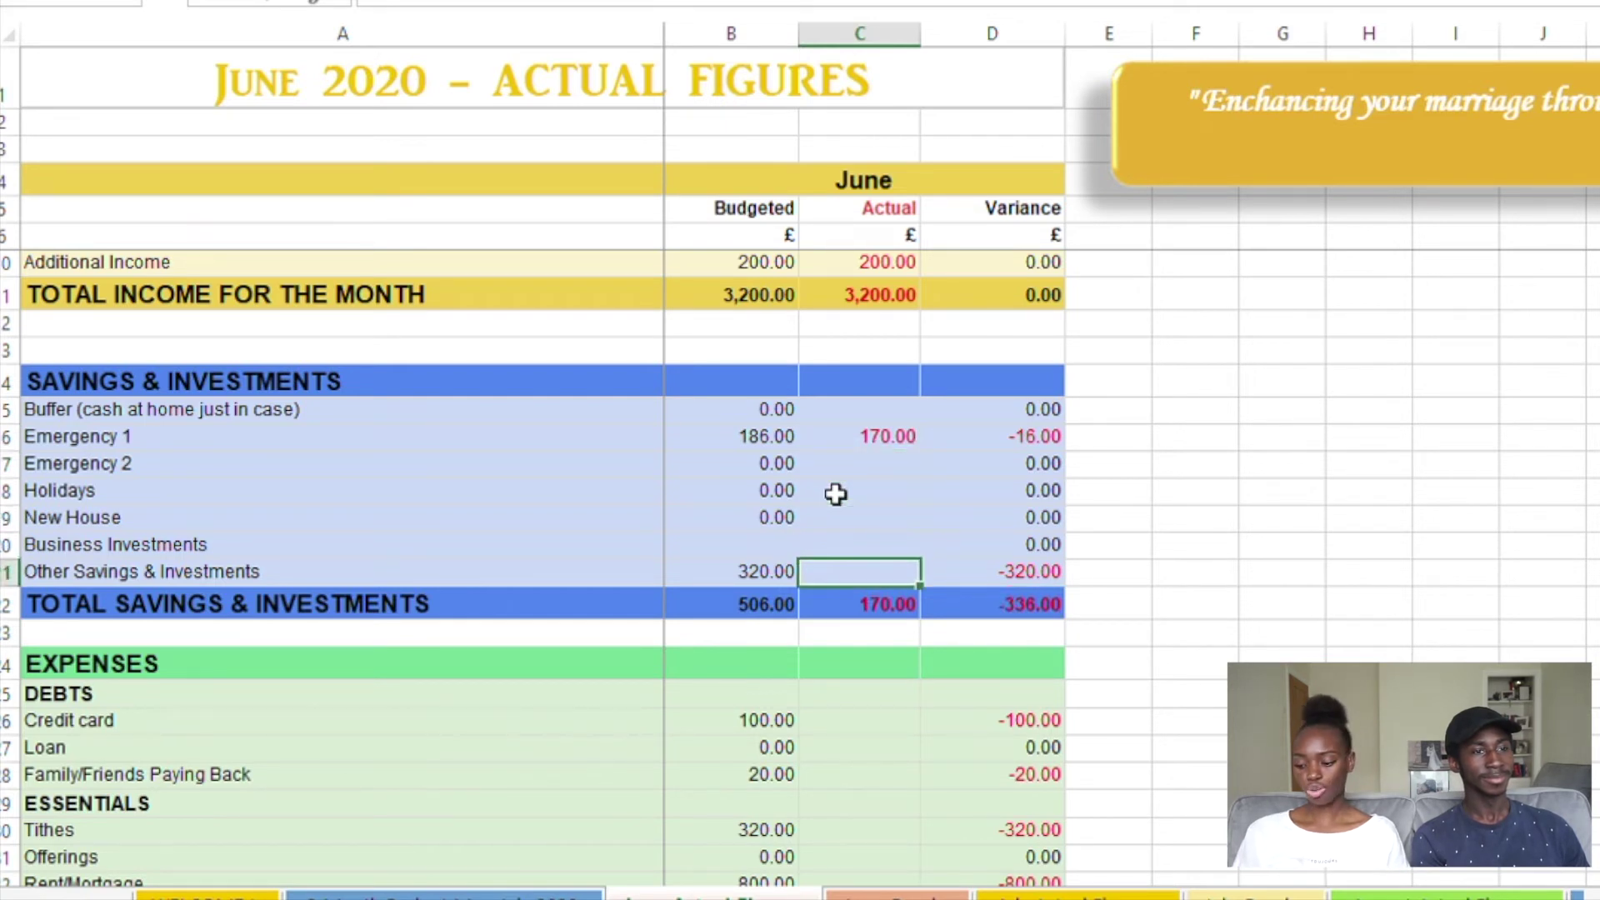
text(32)
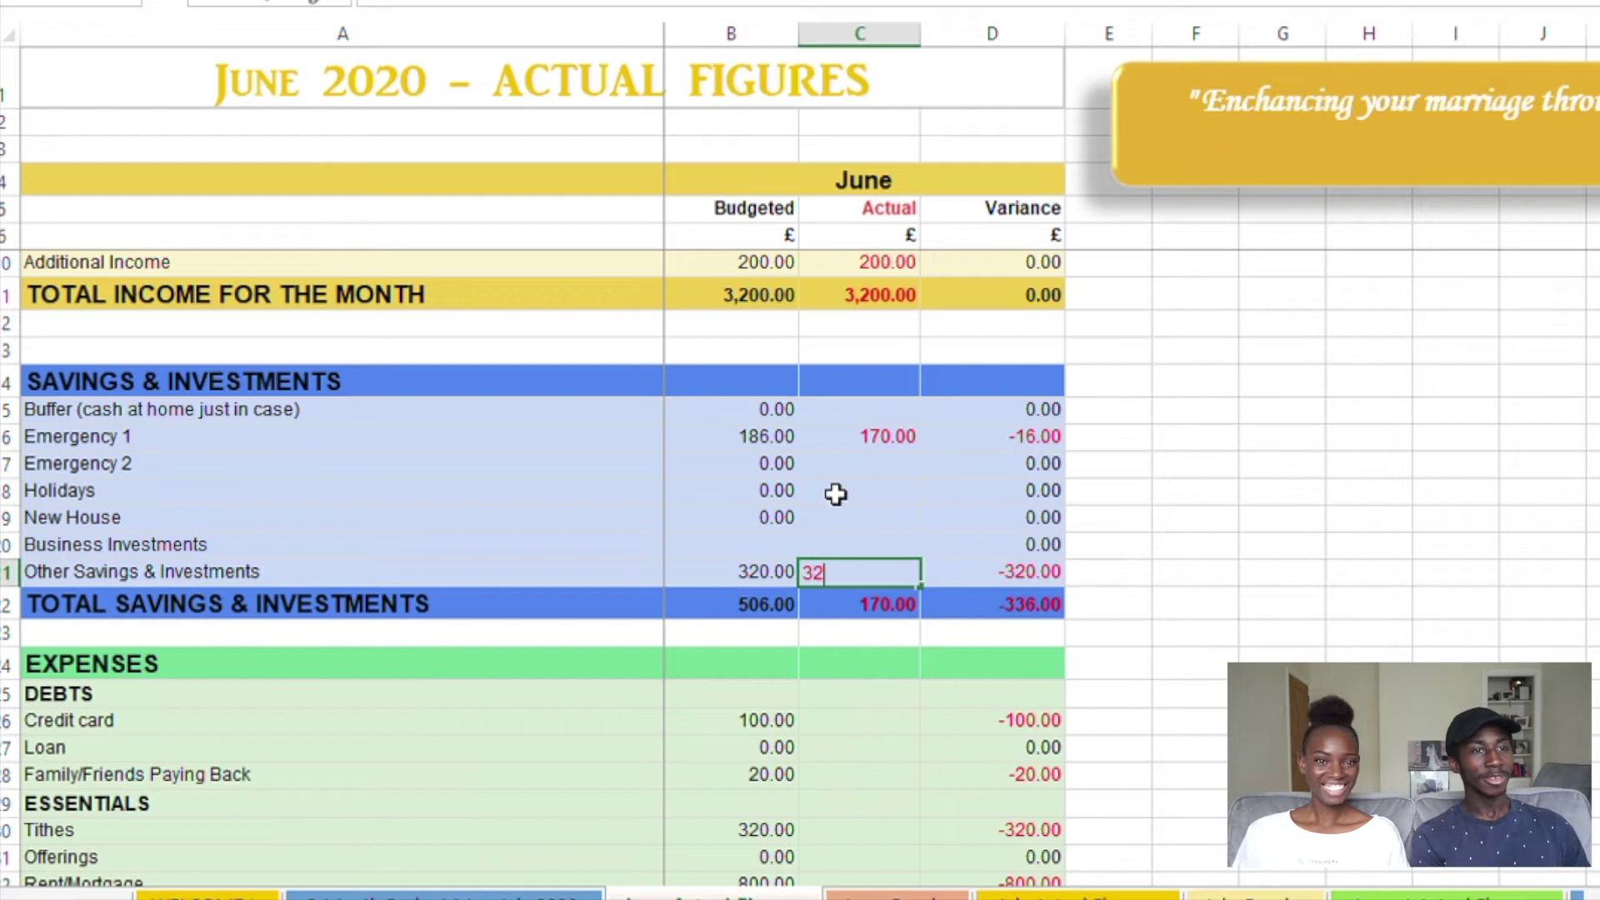
text(2)
key(Return)
key(Down)
key(Down)
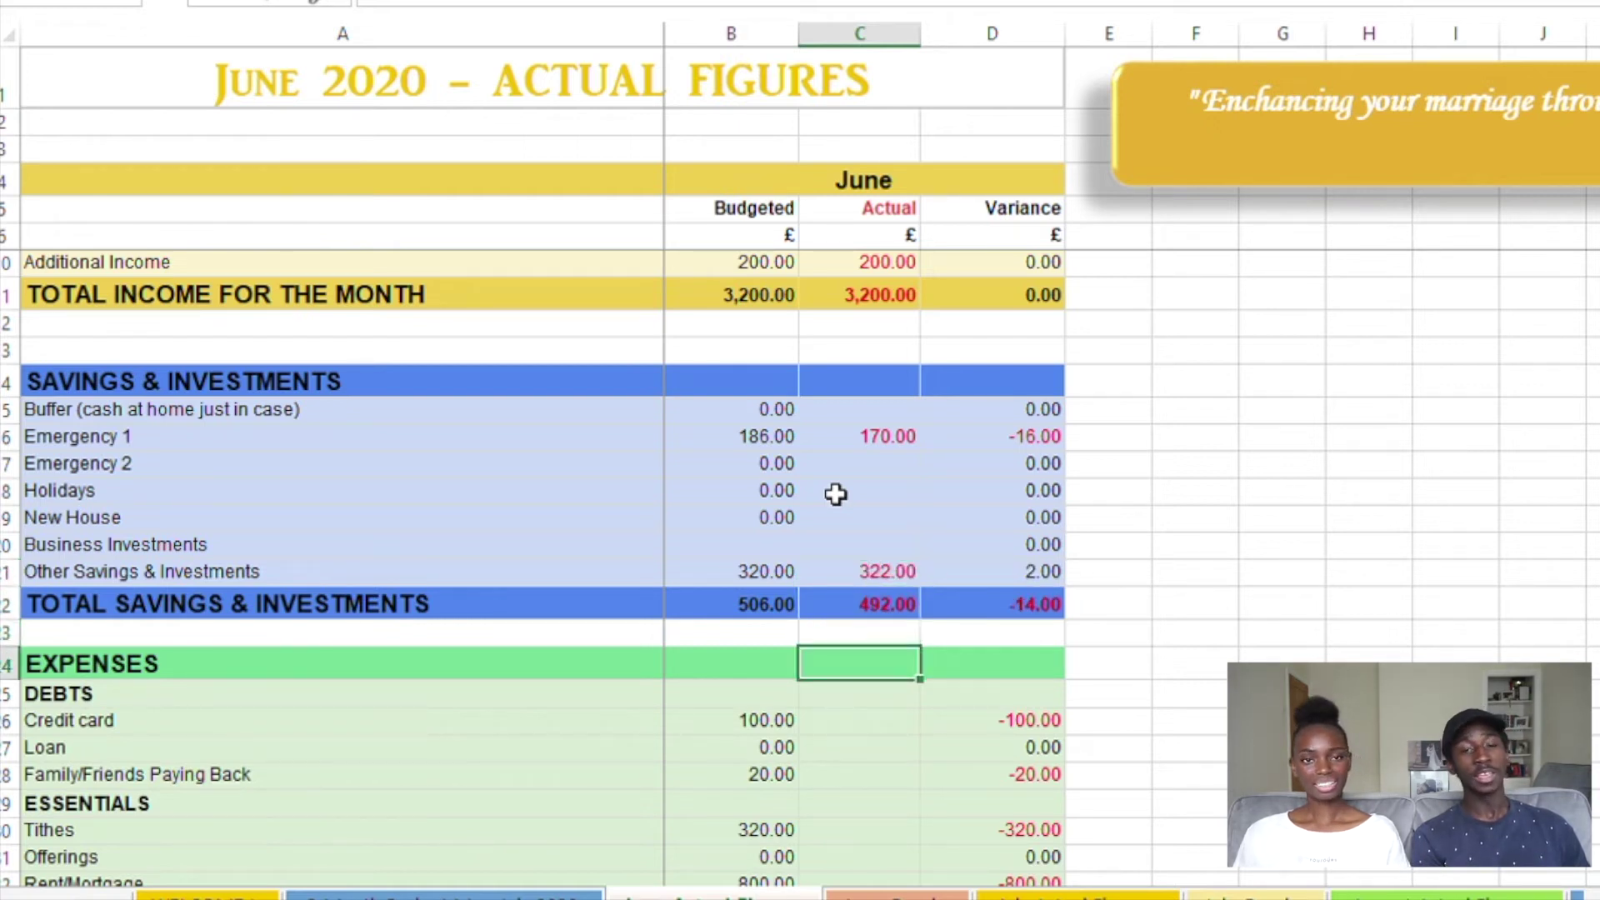
key(Up)
key(Up)
key(Up)
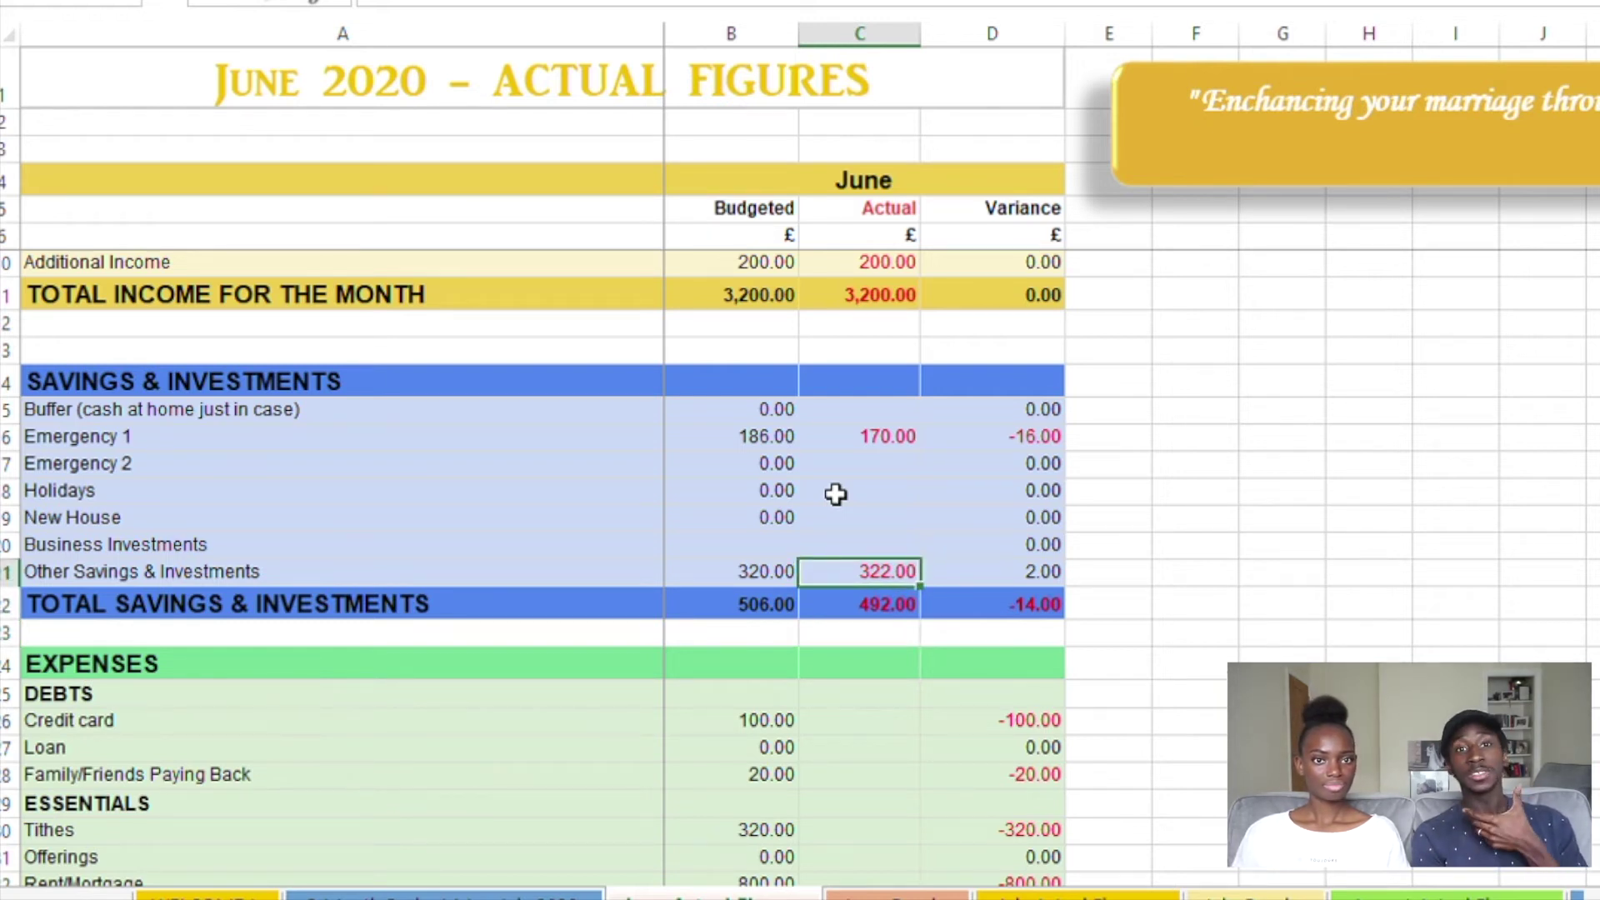
Re-enter 170 as June's actual Emergency 1 amount and return to the Total Savings & Investments row
key(Up)
key(Up)
key(Up)
key(Up)
key(Up)
text(170)
key(Down)
key(Down)
key(Down)
key(Down)
key(Down)
key(Down)
Look through June's budgeted expenses and variances, from the debts down to the Total Expenses, Savings & Investments row
scroll(870, 698, down, 3)
scroll(870, 698, down, 2)
scroll(870, 698, up, 1)
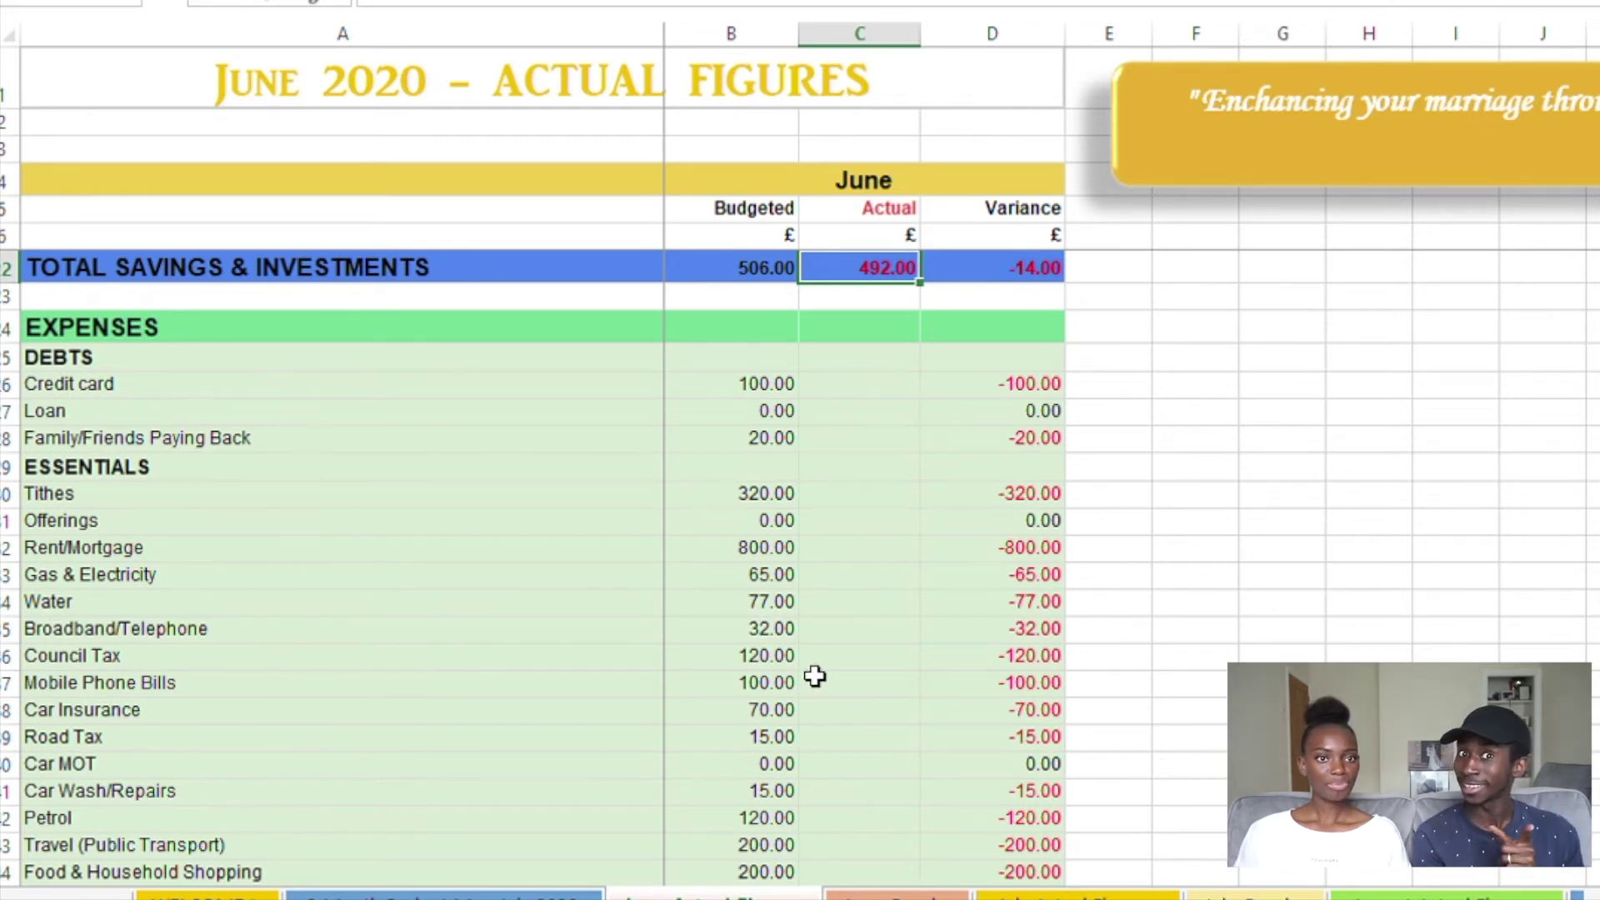
scroll(815, 676, up, 1)
key(Down)
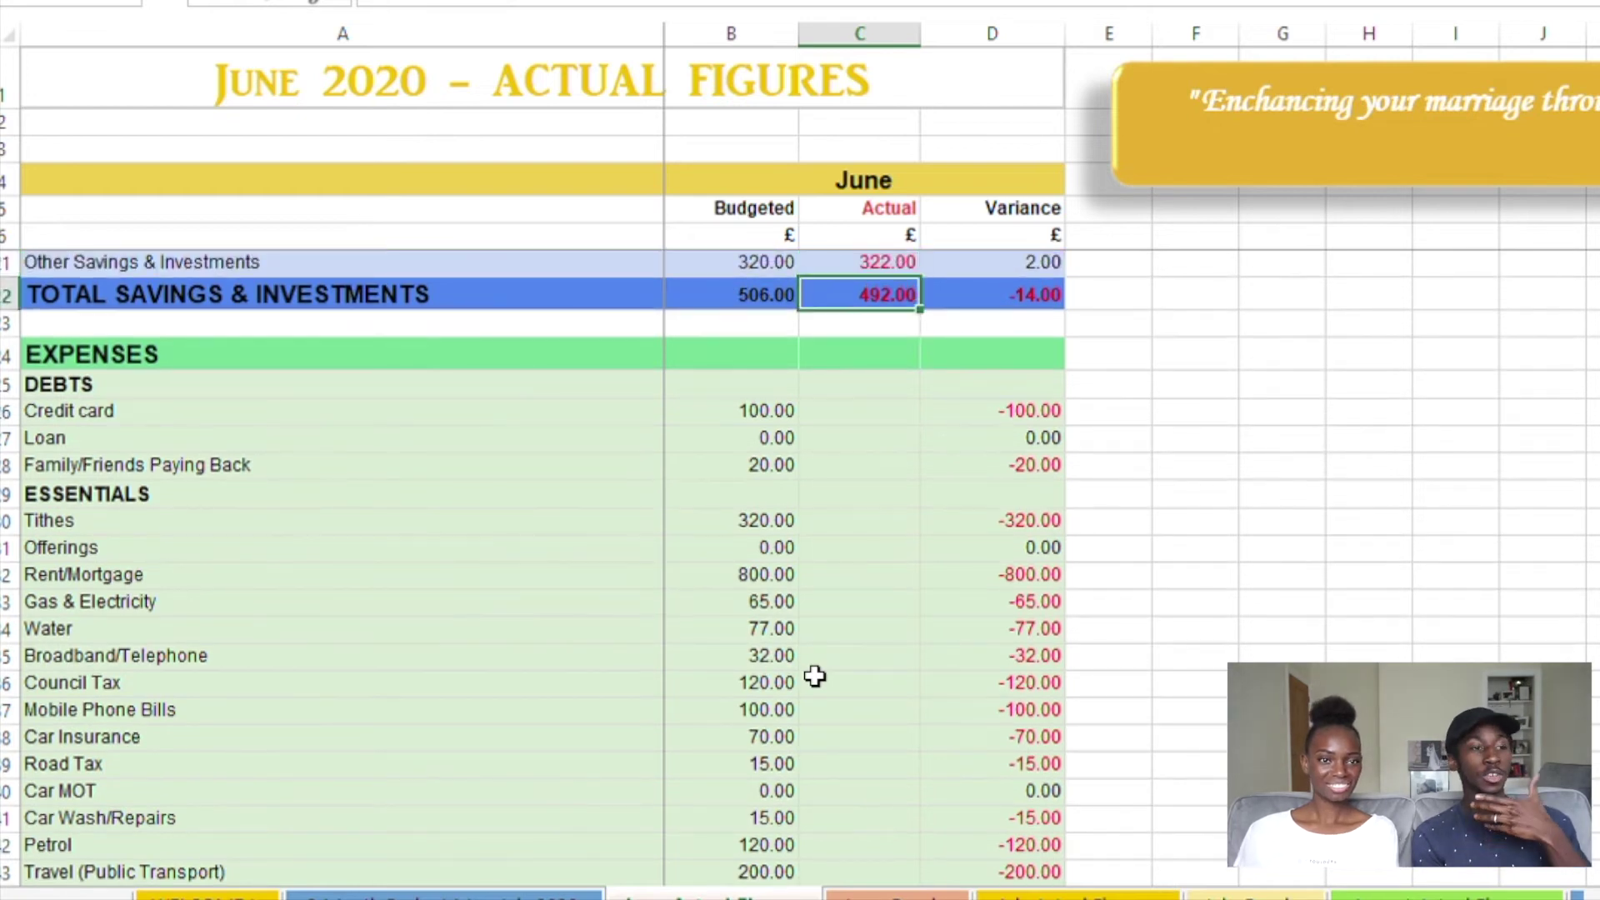
scroll(815, 676, down, 2)
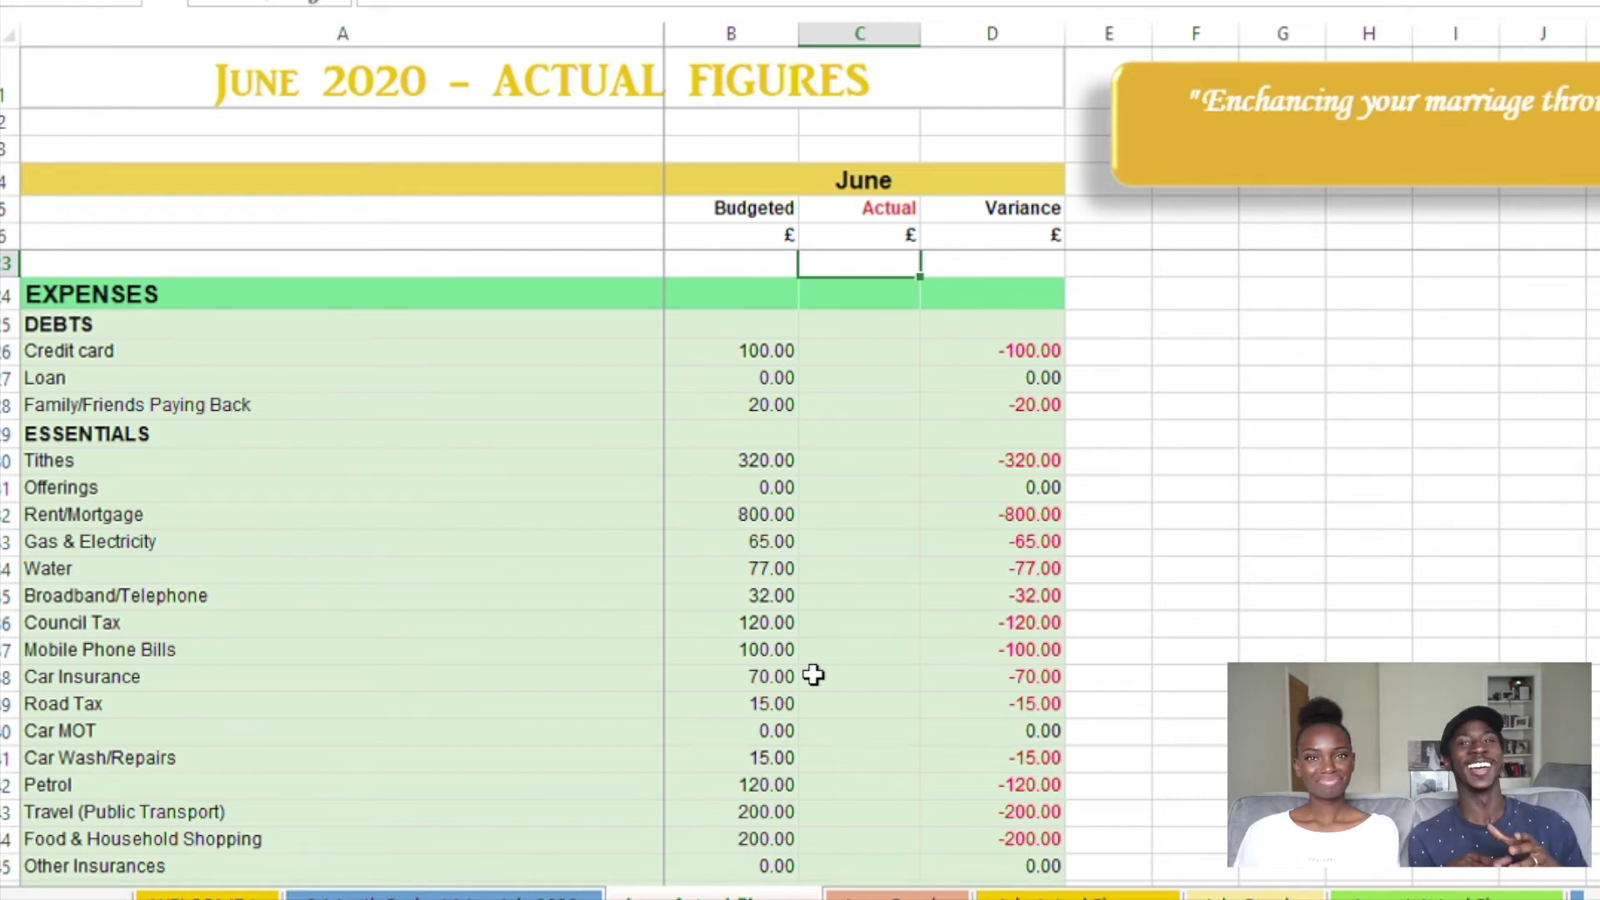
scroll(813, 675, down, 2)
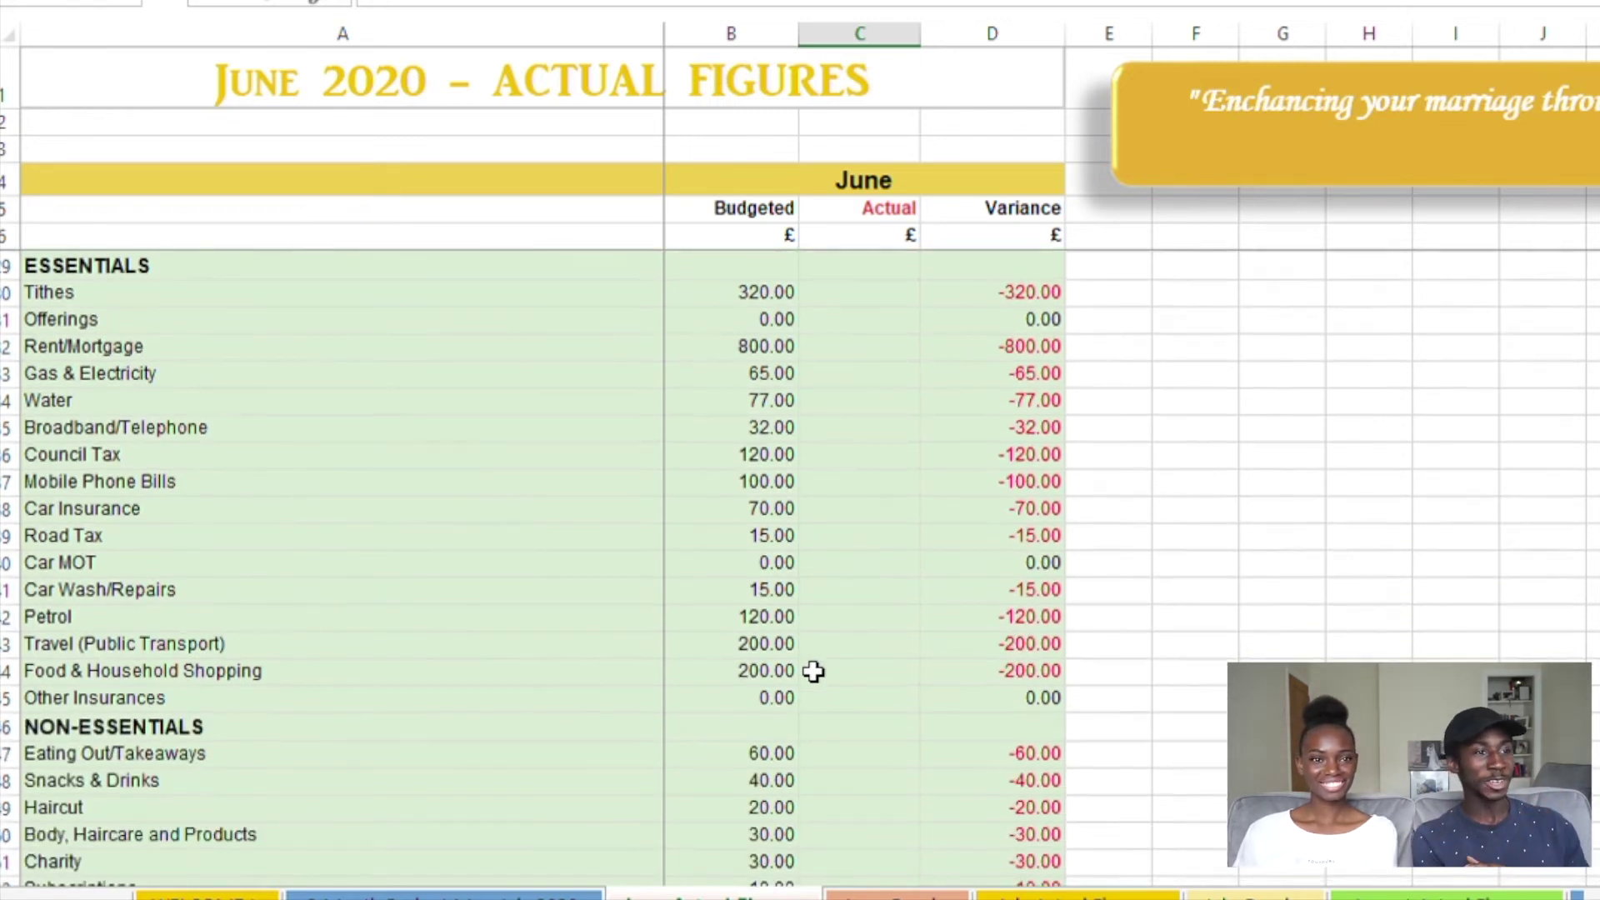
scroll(814, 670, down, 3)
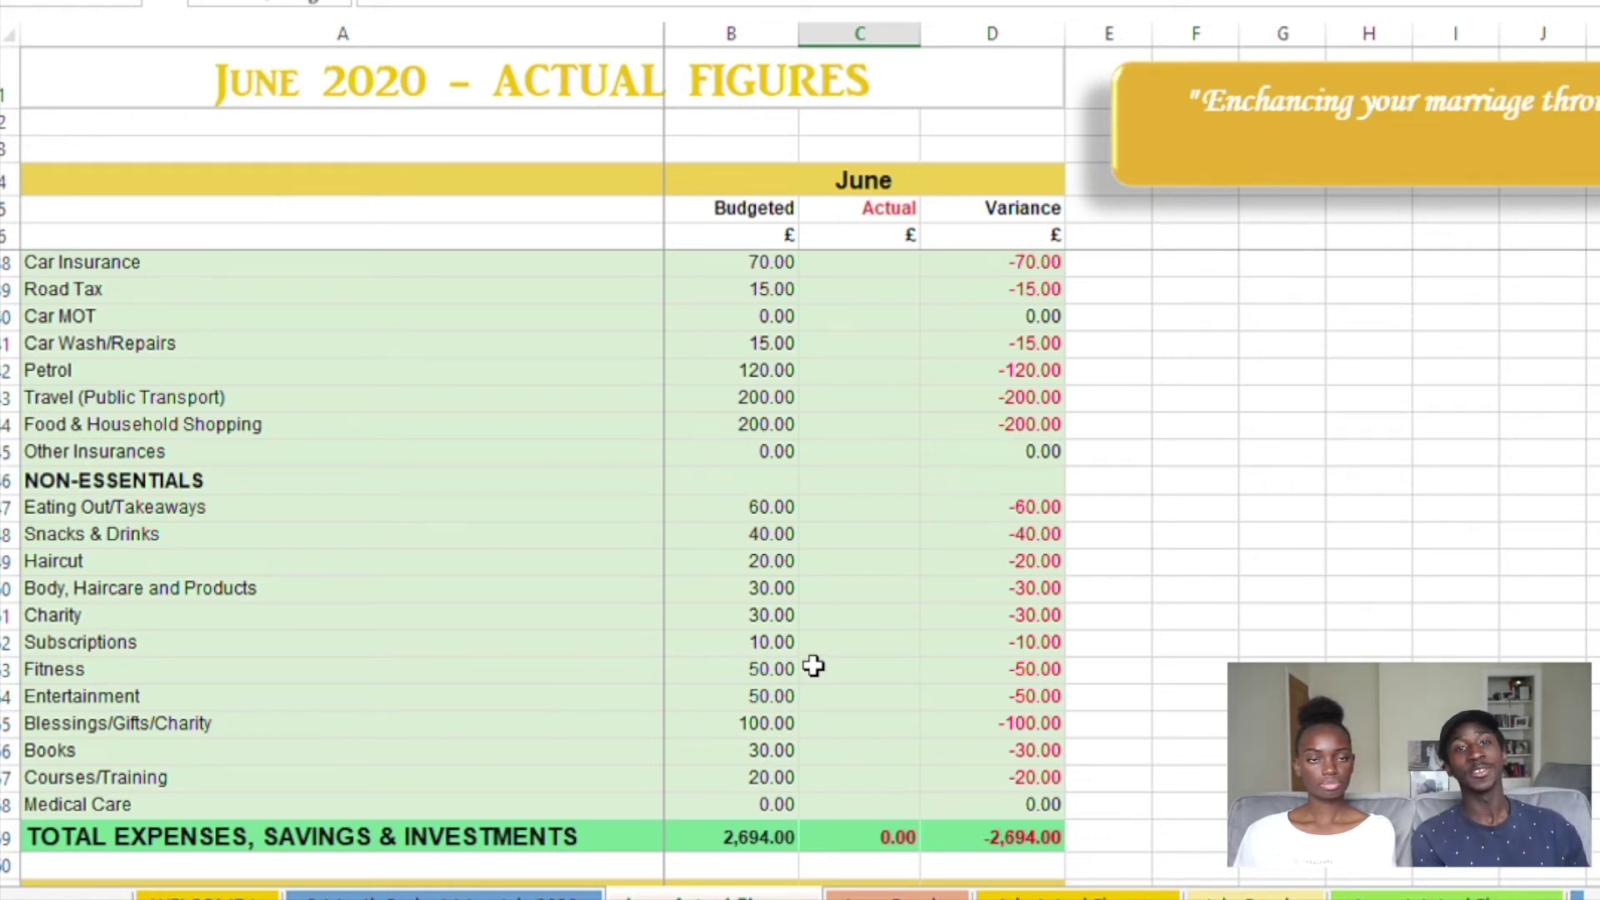
scroll(814, 667, up, 7)
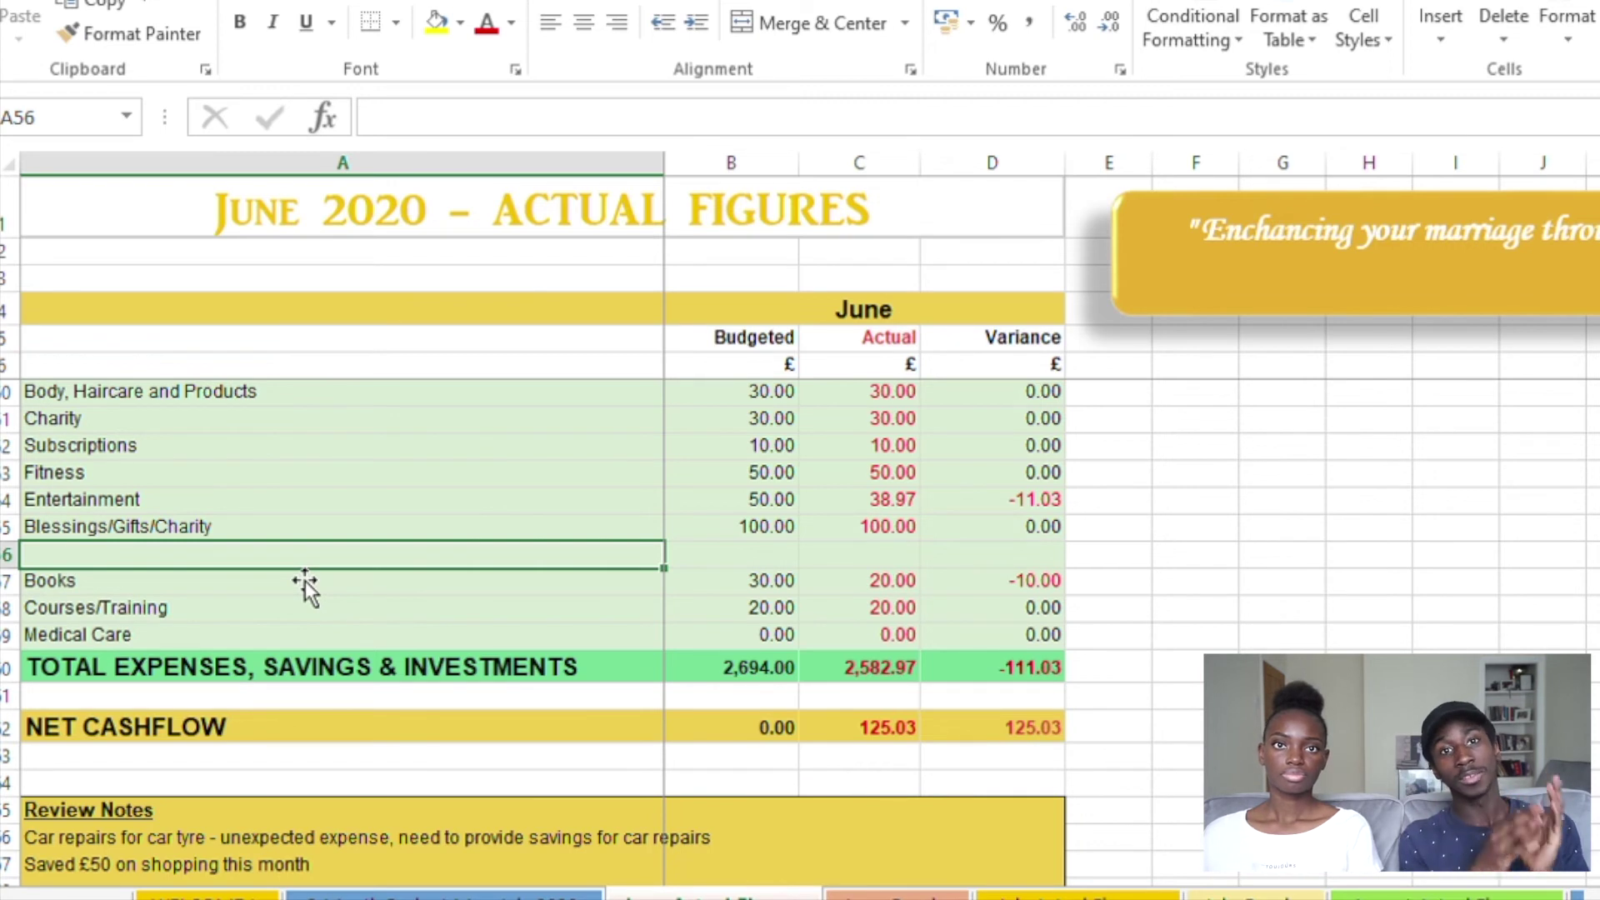
Label the blank row below Blessings/Gifts/Charity "Car repairs (tyre)" and enter 80 as its actual amount
text(Car r)
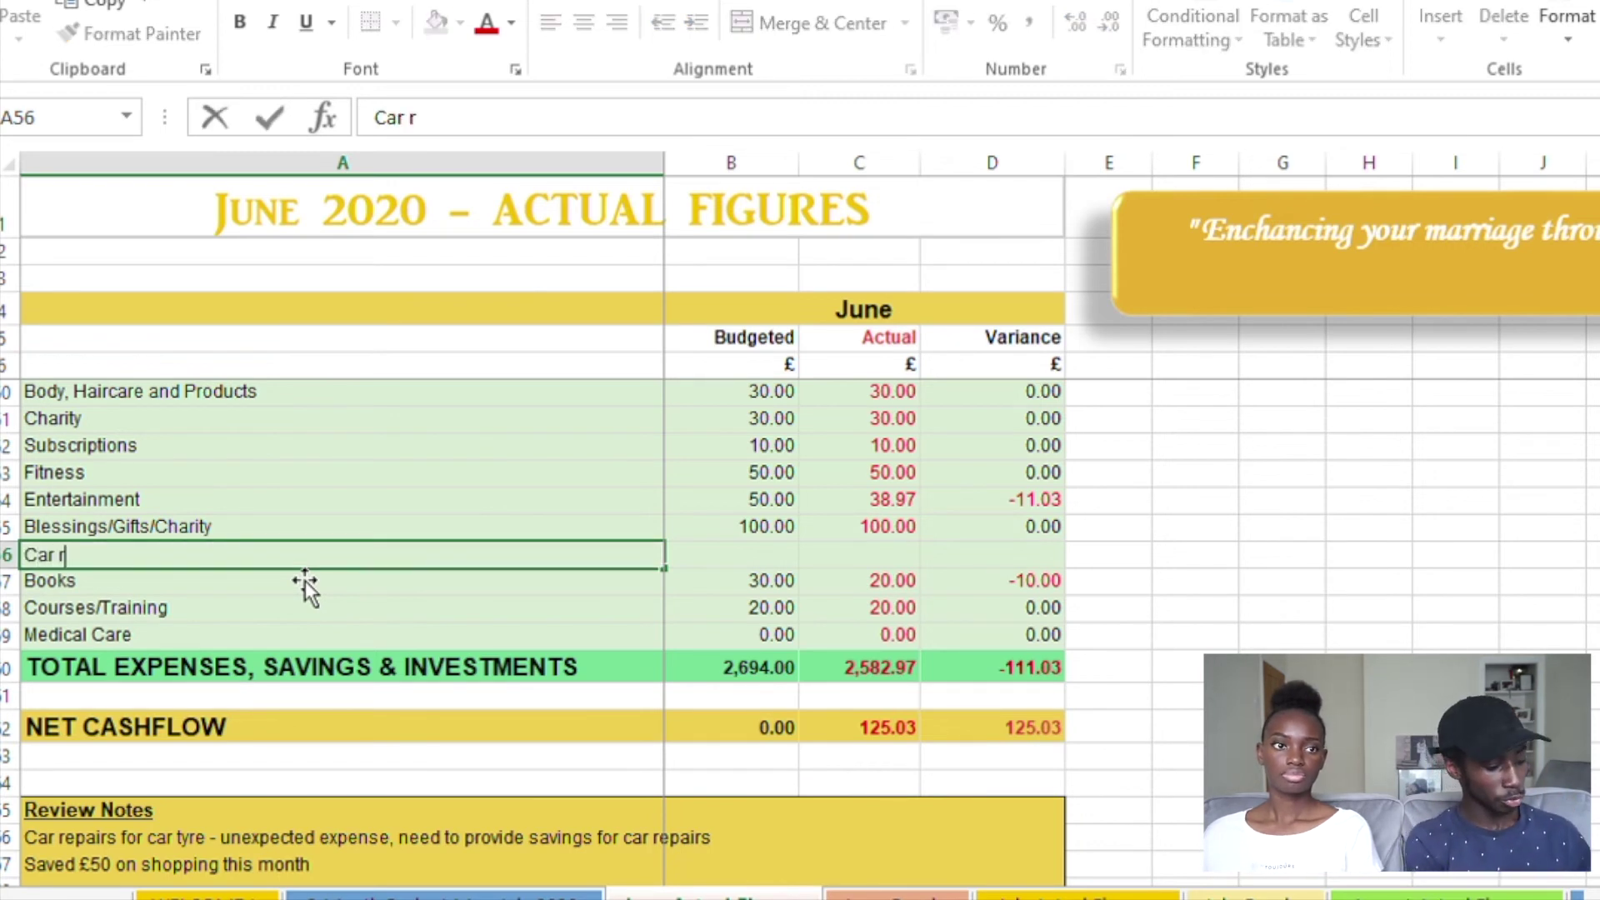
text(epairs (t)
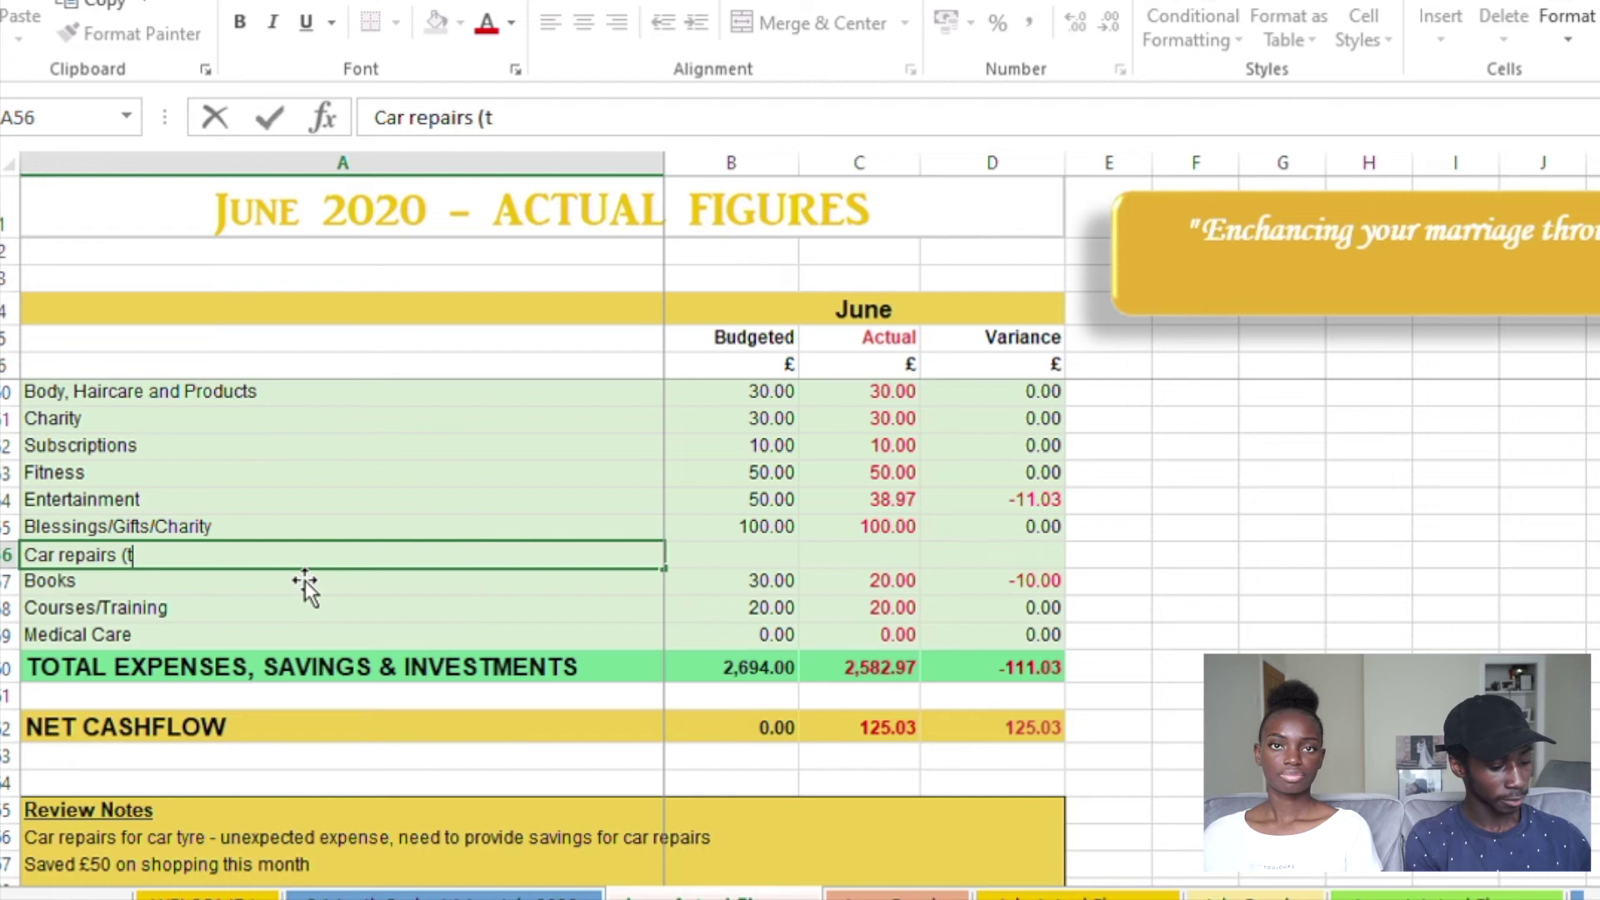
text(yre))
key(Tab)
key(Tab)
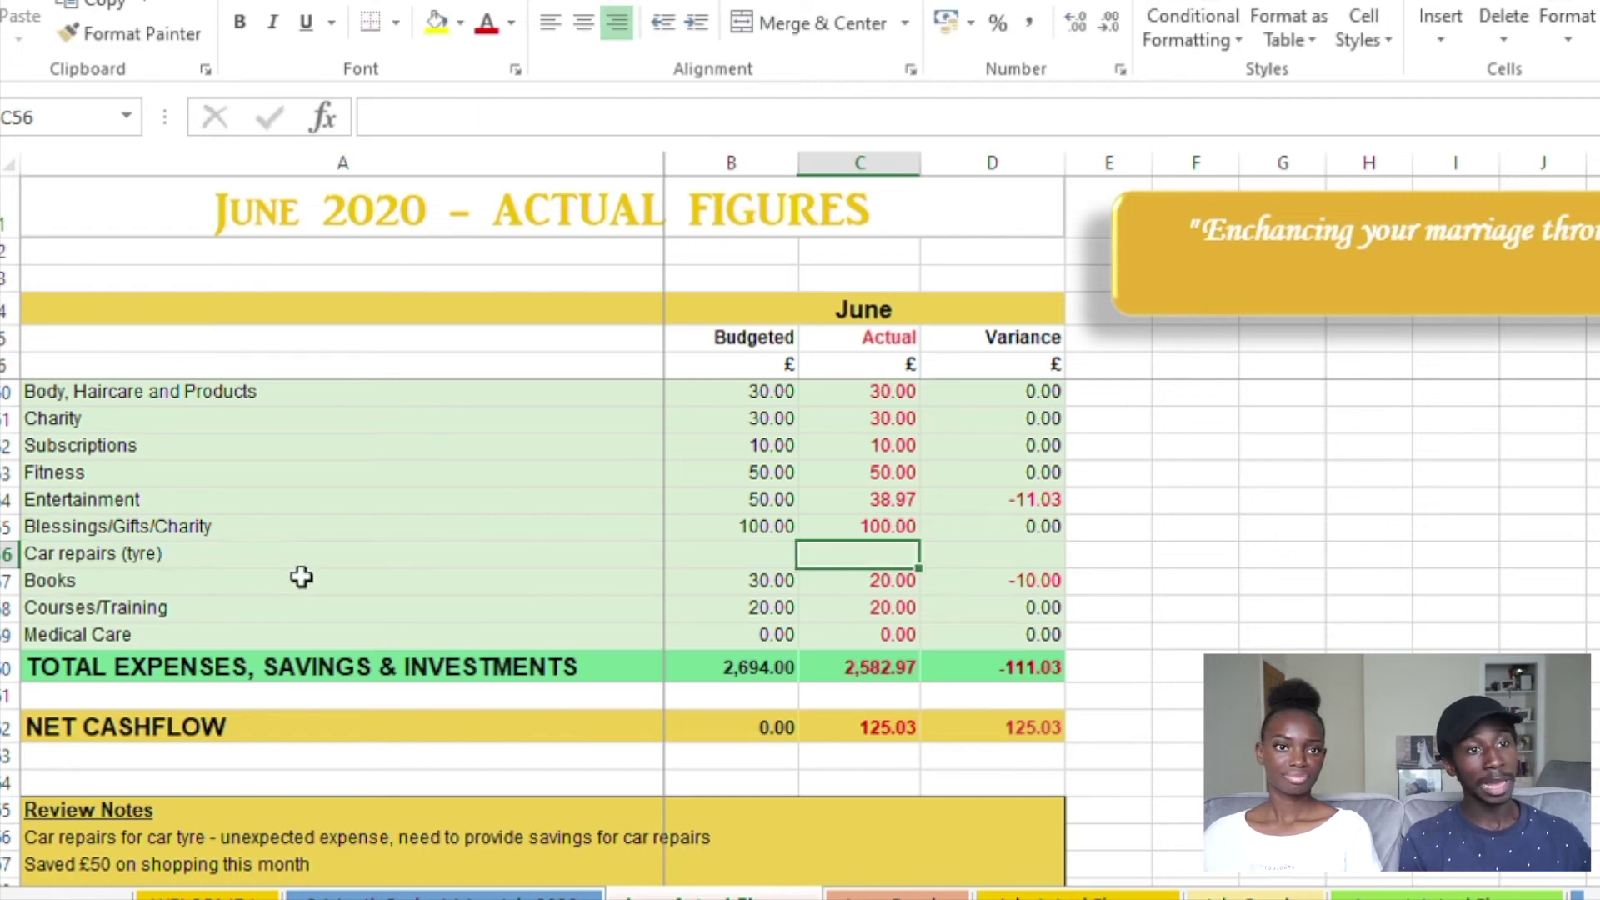
text(8)
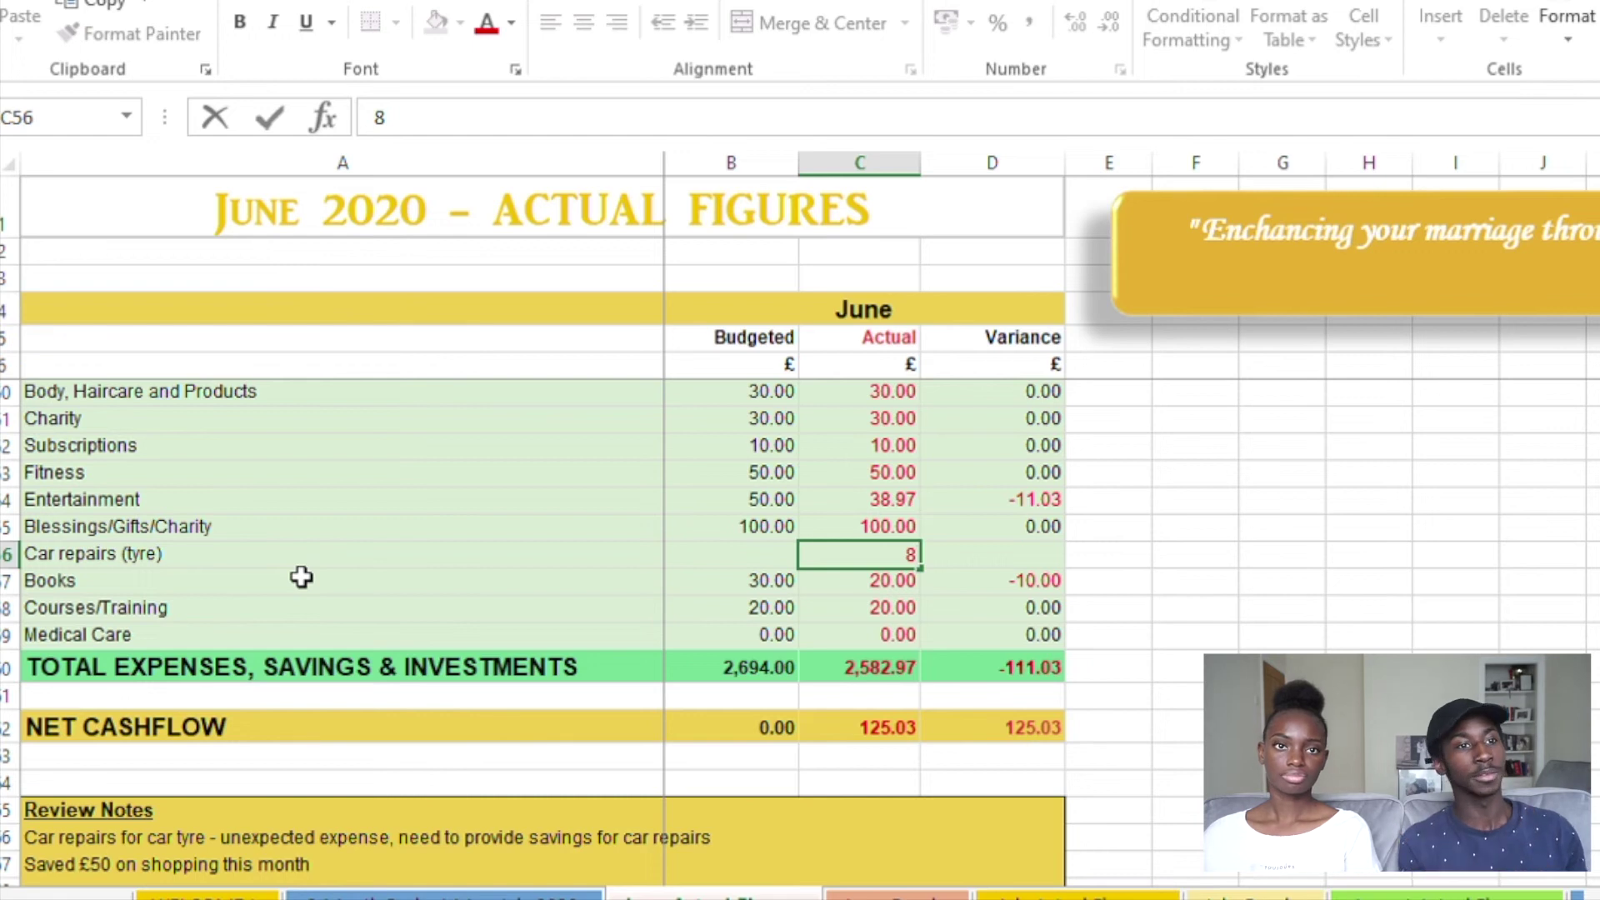
text(0)
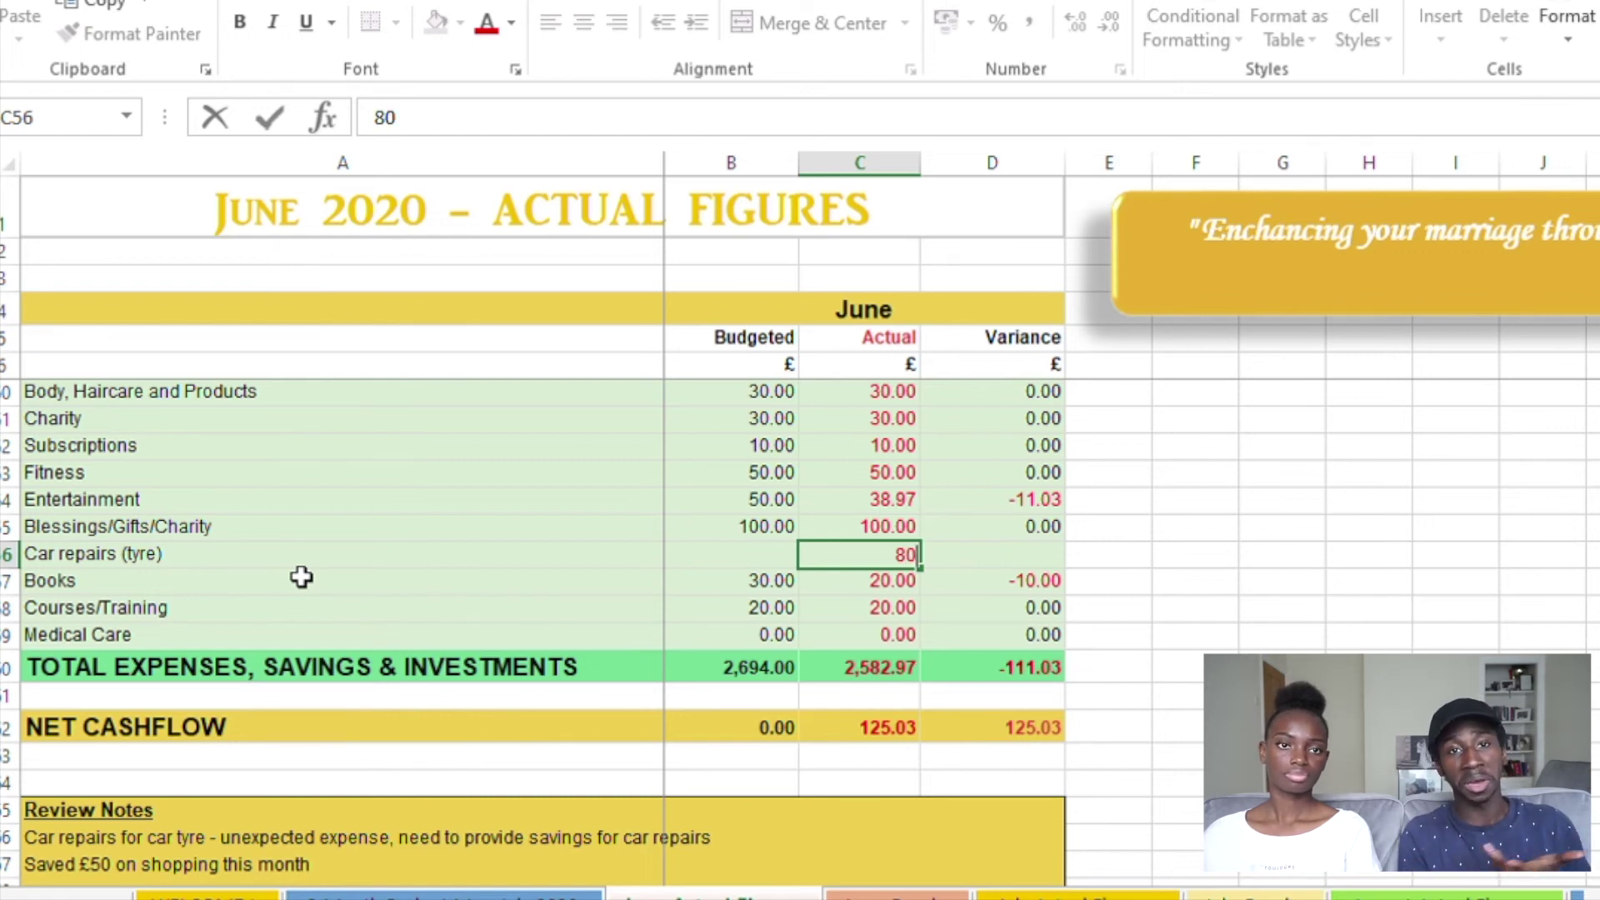
key(Tab)
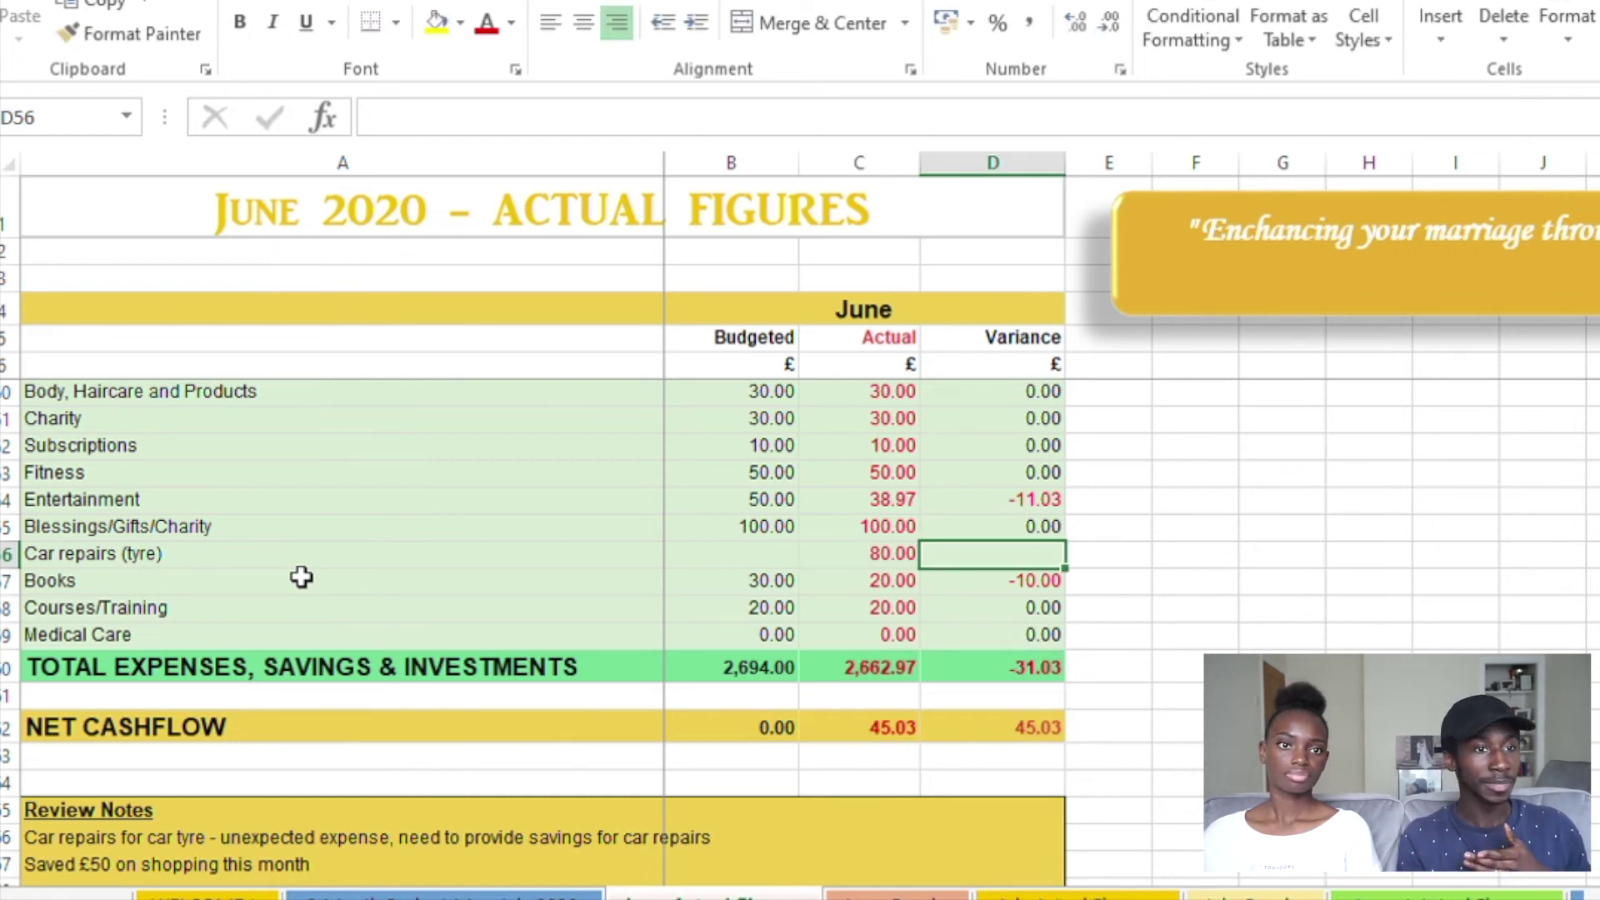
Copy the variance formula from the Blessings/Gifts/Charity row into the Car repairs (tyre) row
key(Up)
key(ctrl+c)
key(Down)
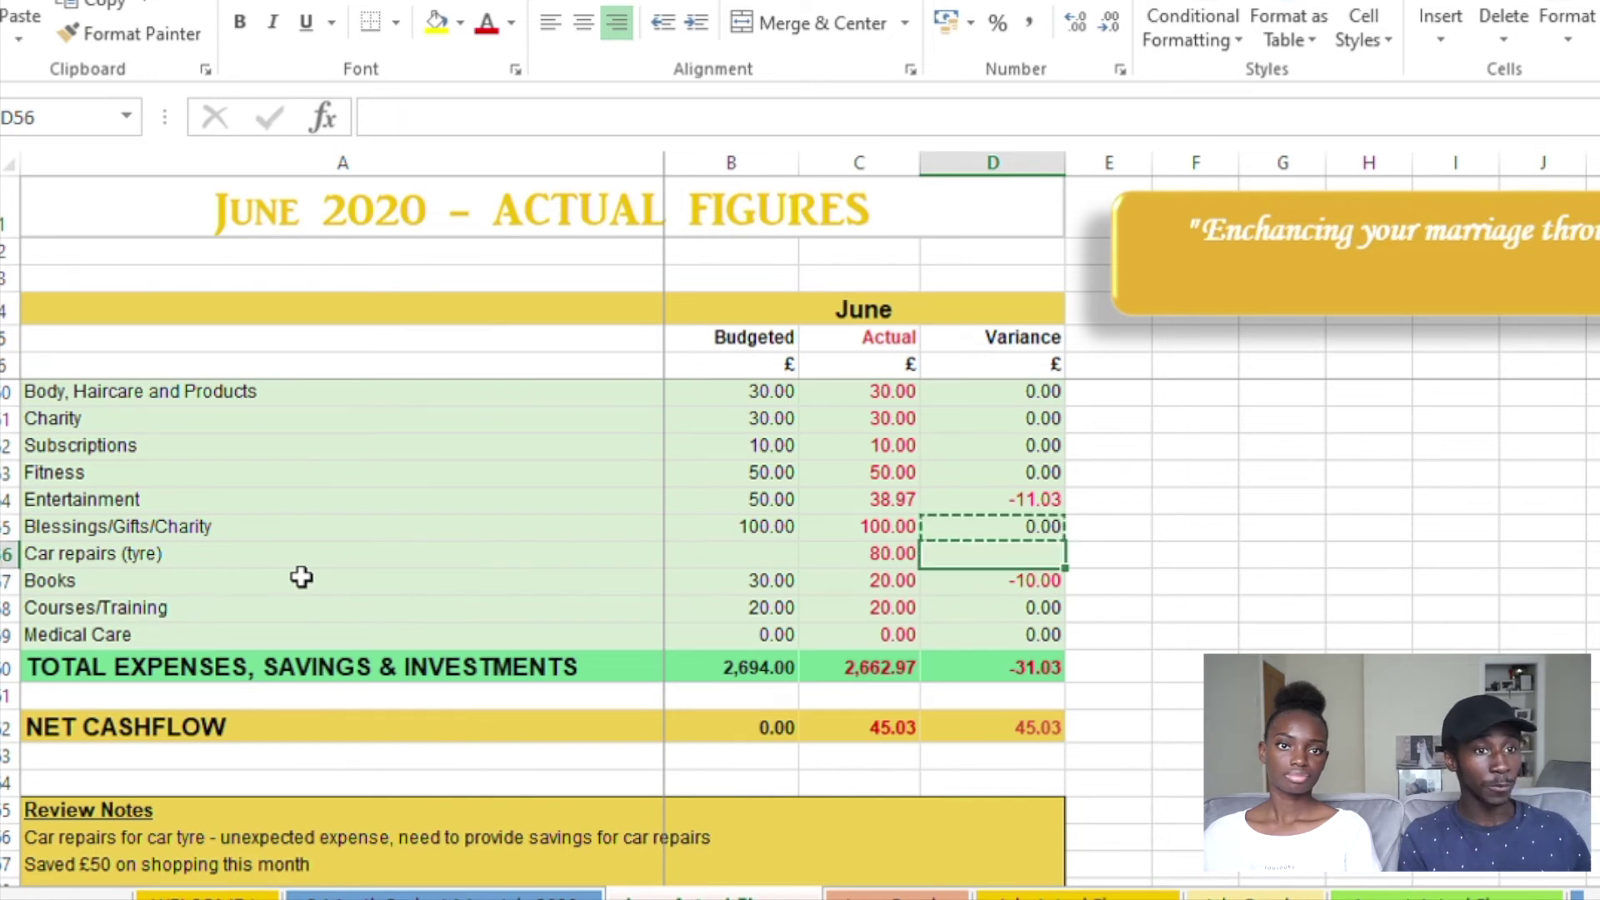
key(Return)
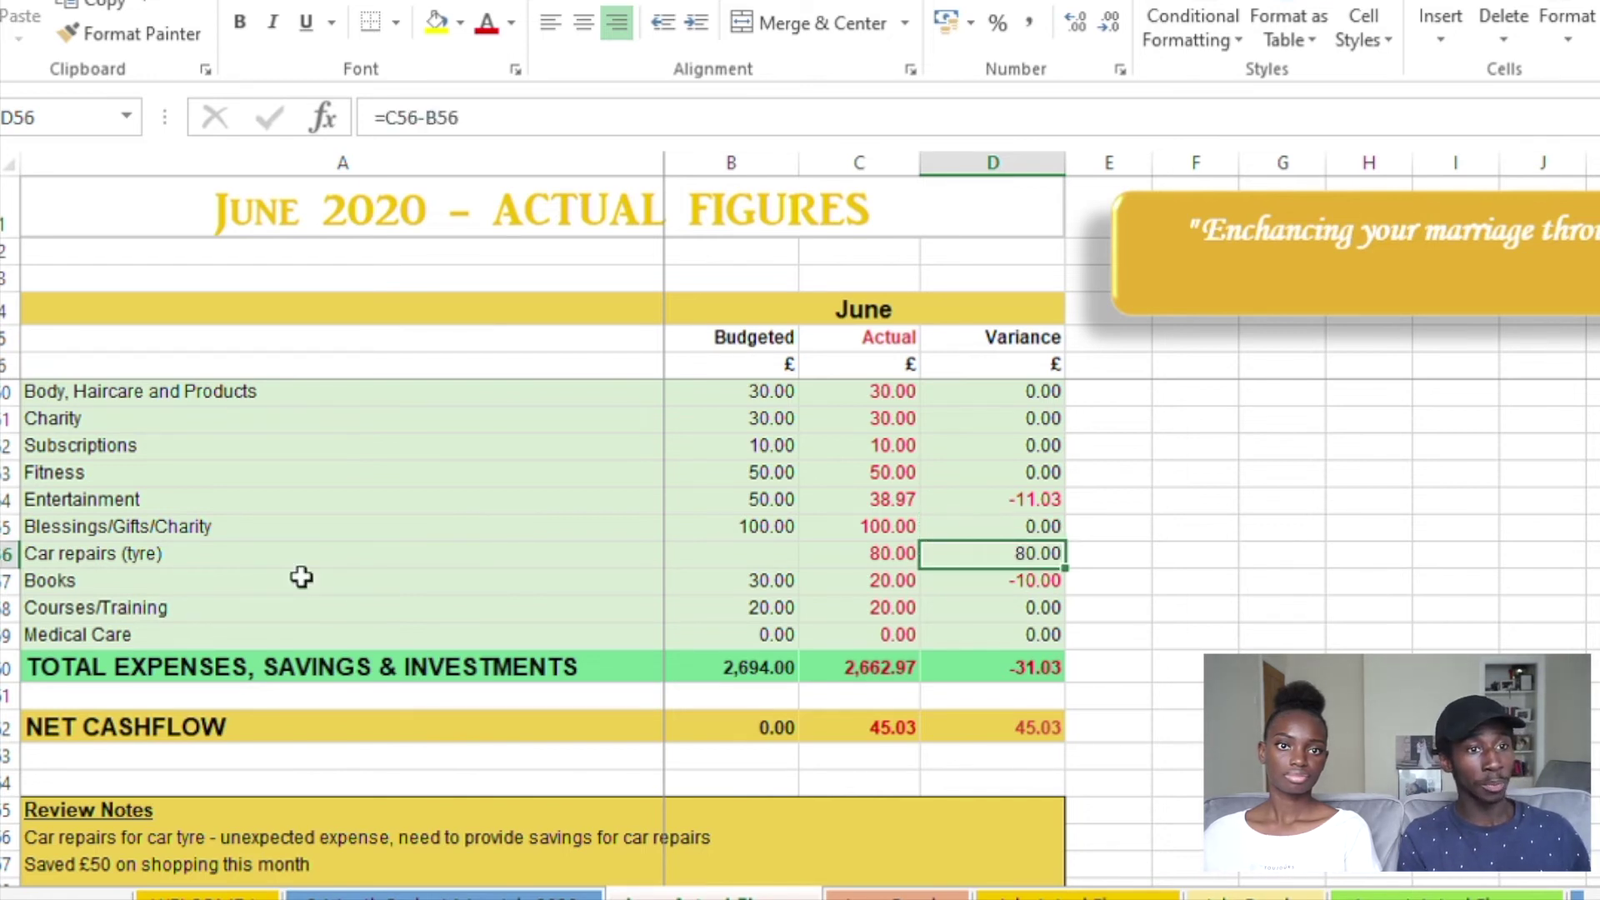
Check the variance and actual figures in the Total Expenses, Savings & Investments row
key(Down)
key(Down)
key(Down)
key(Down)
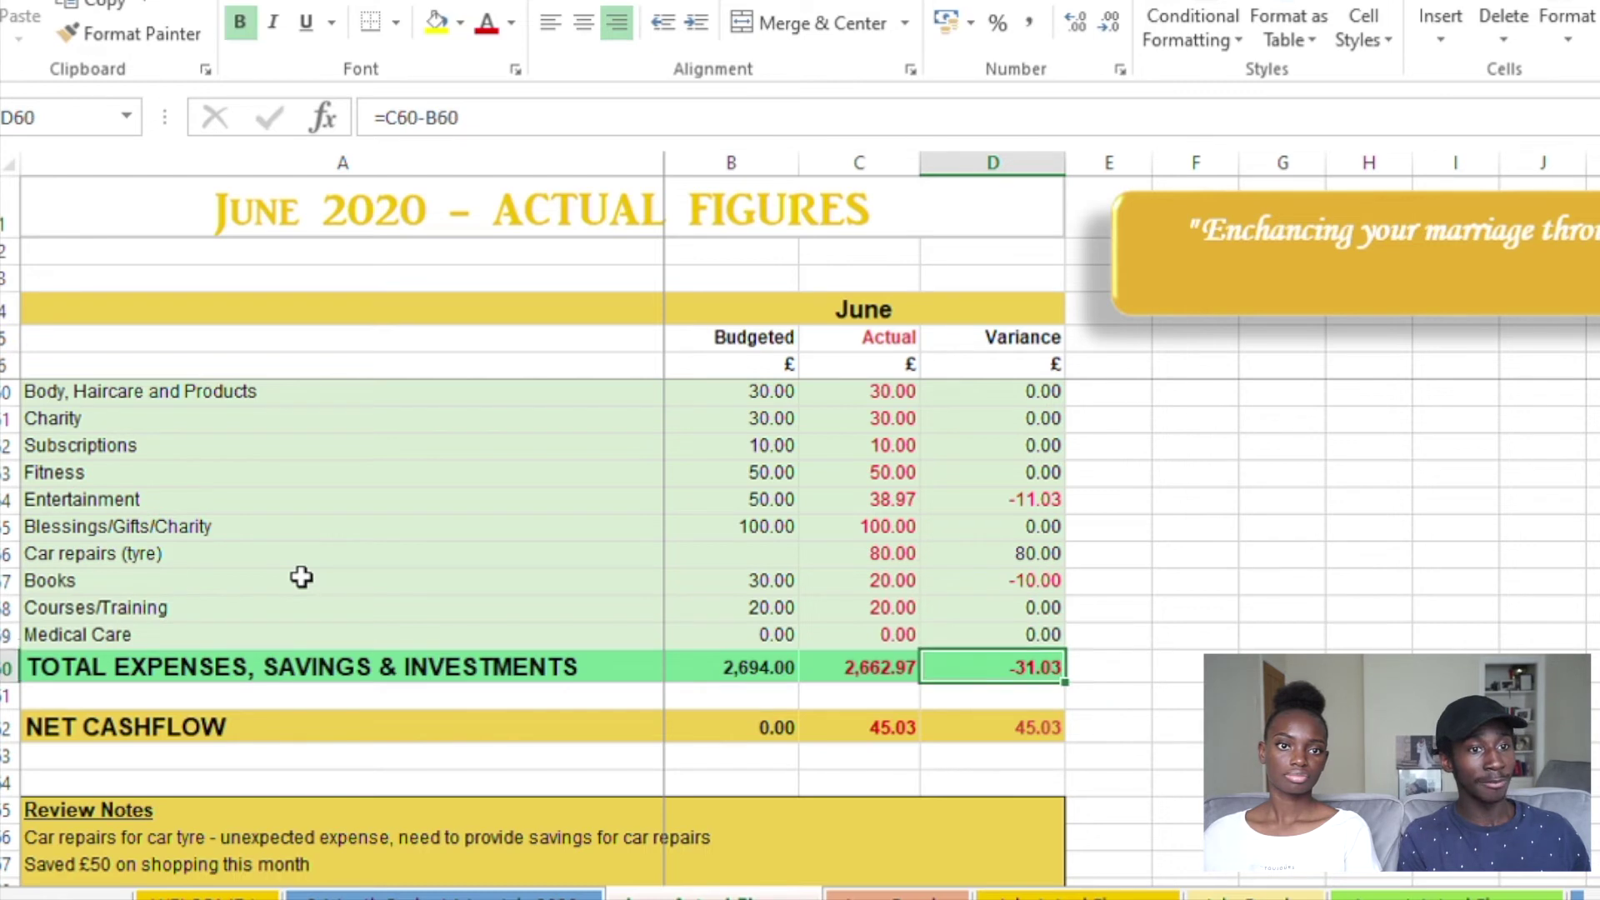
key(Left)
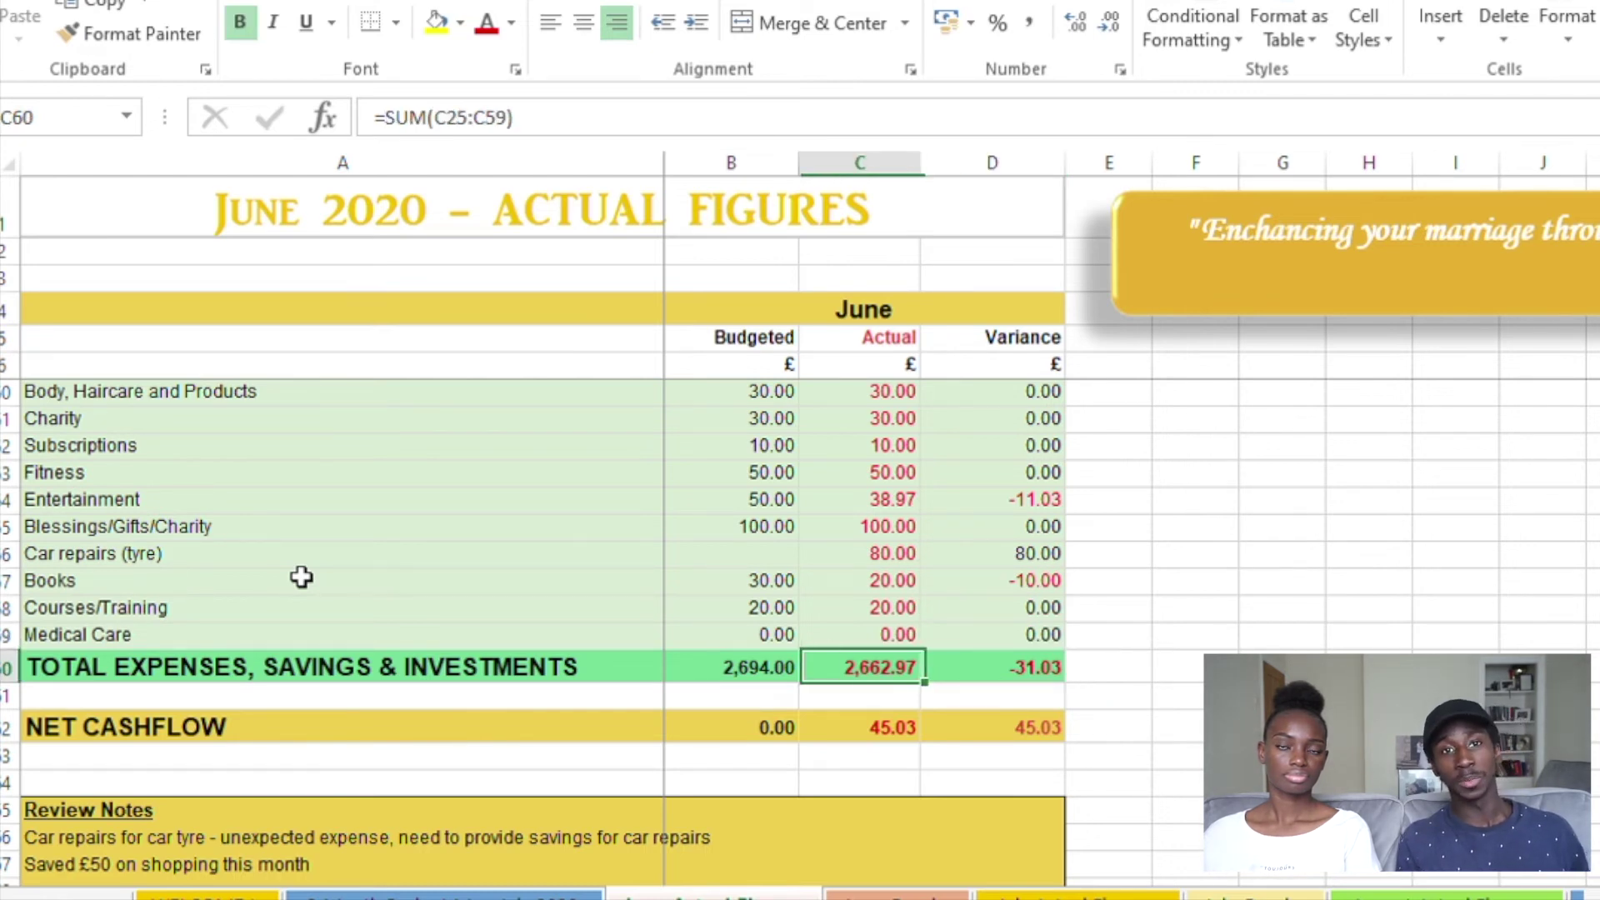
key(Right)
key(Left)
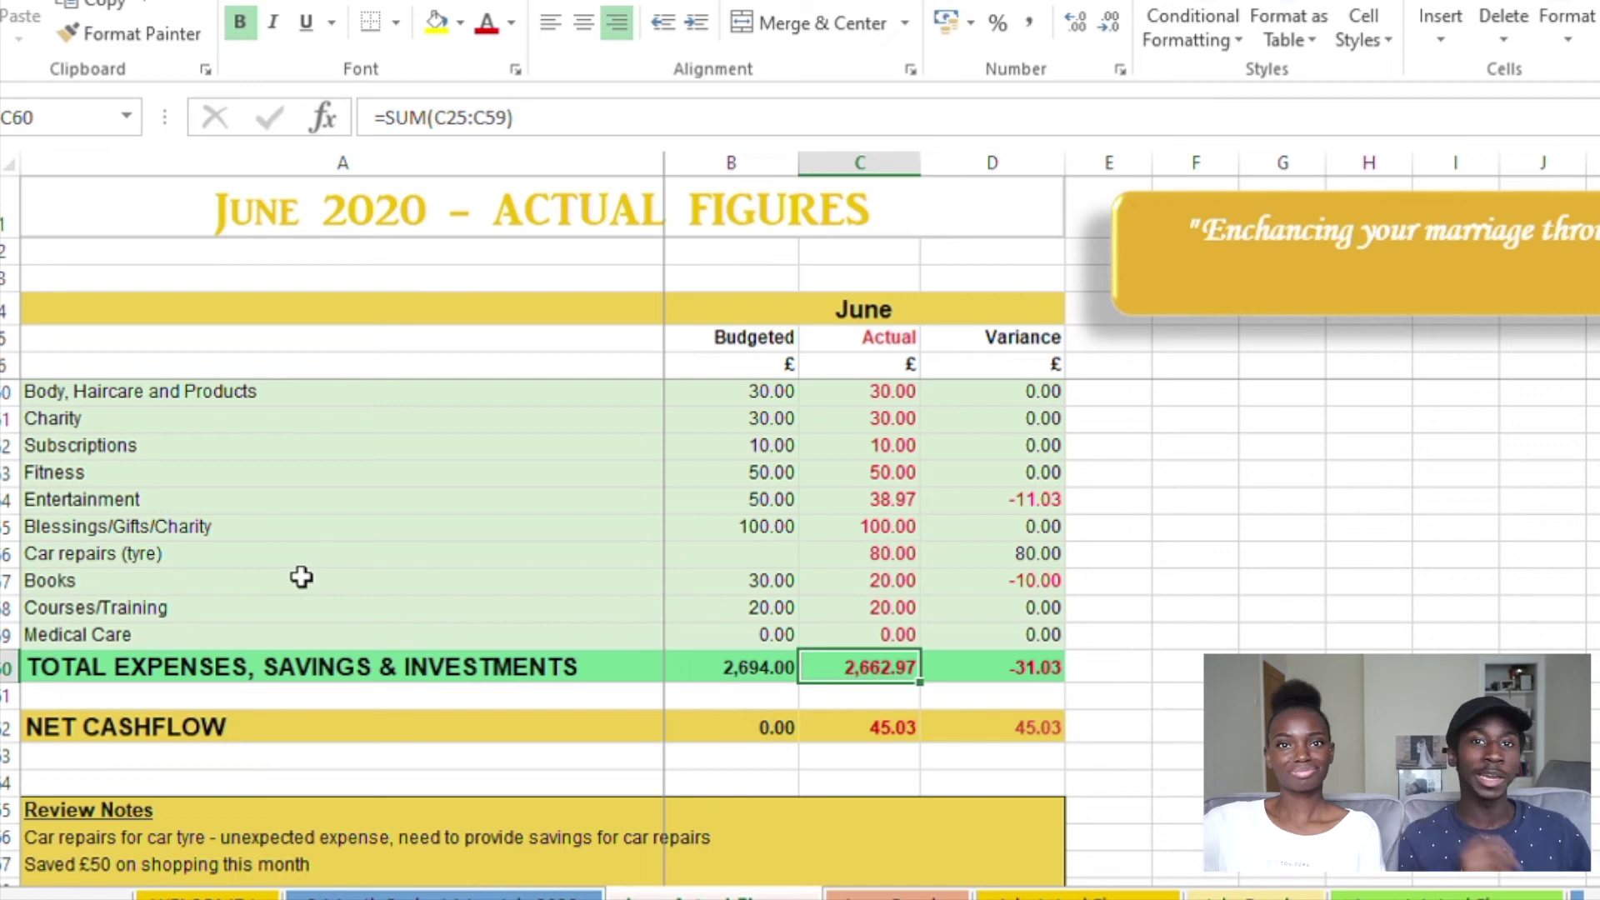
Examine June's actual Net Cashflow figure and its formula
key(Down)
key(Down)
key(Down)
key(Down)
key(Down)
key(Down)
key(Down)
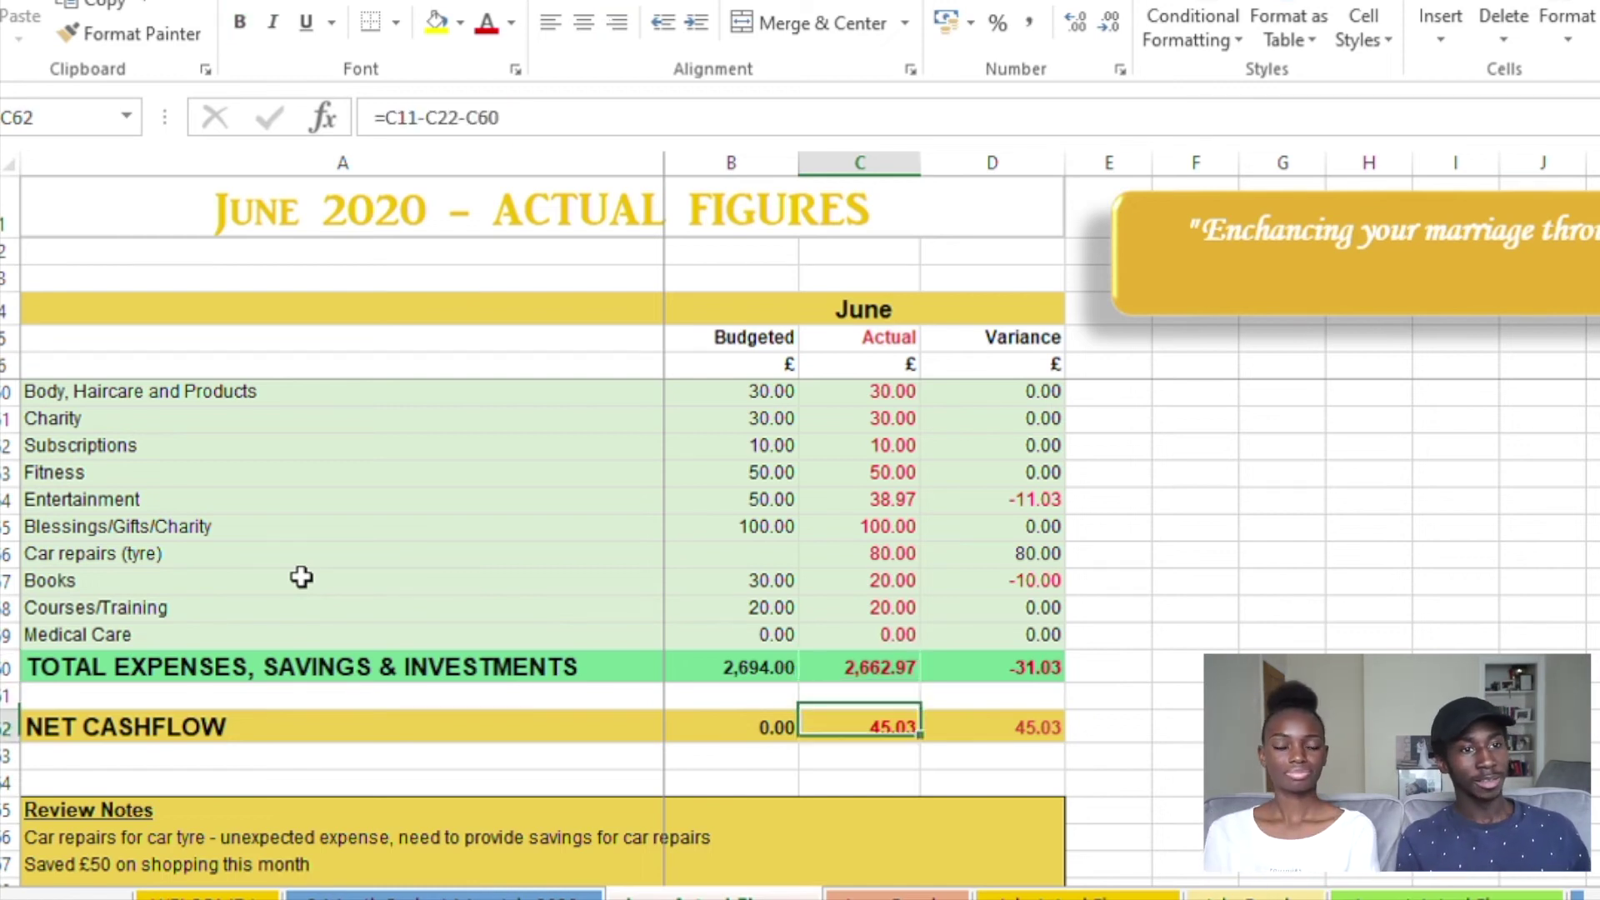
key(Up)
key(Up)
key(Up)
key(Up)
key(Up)
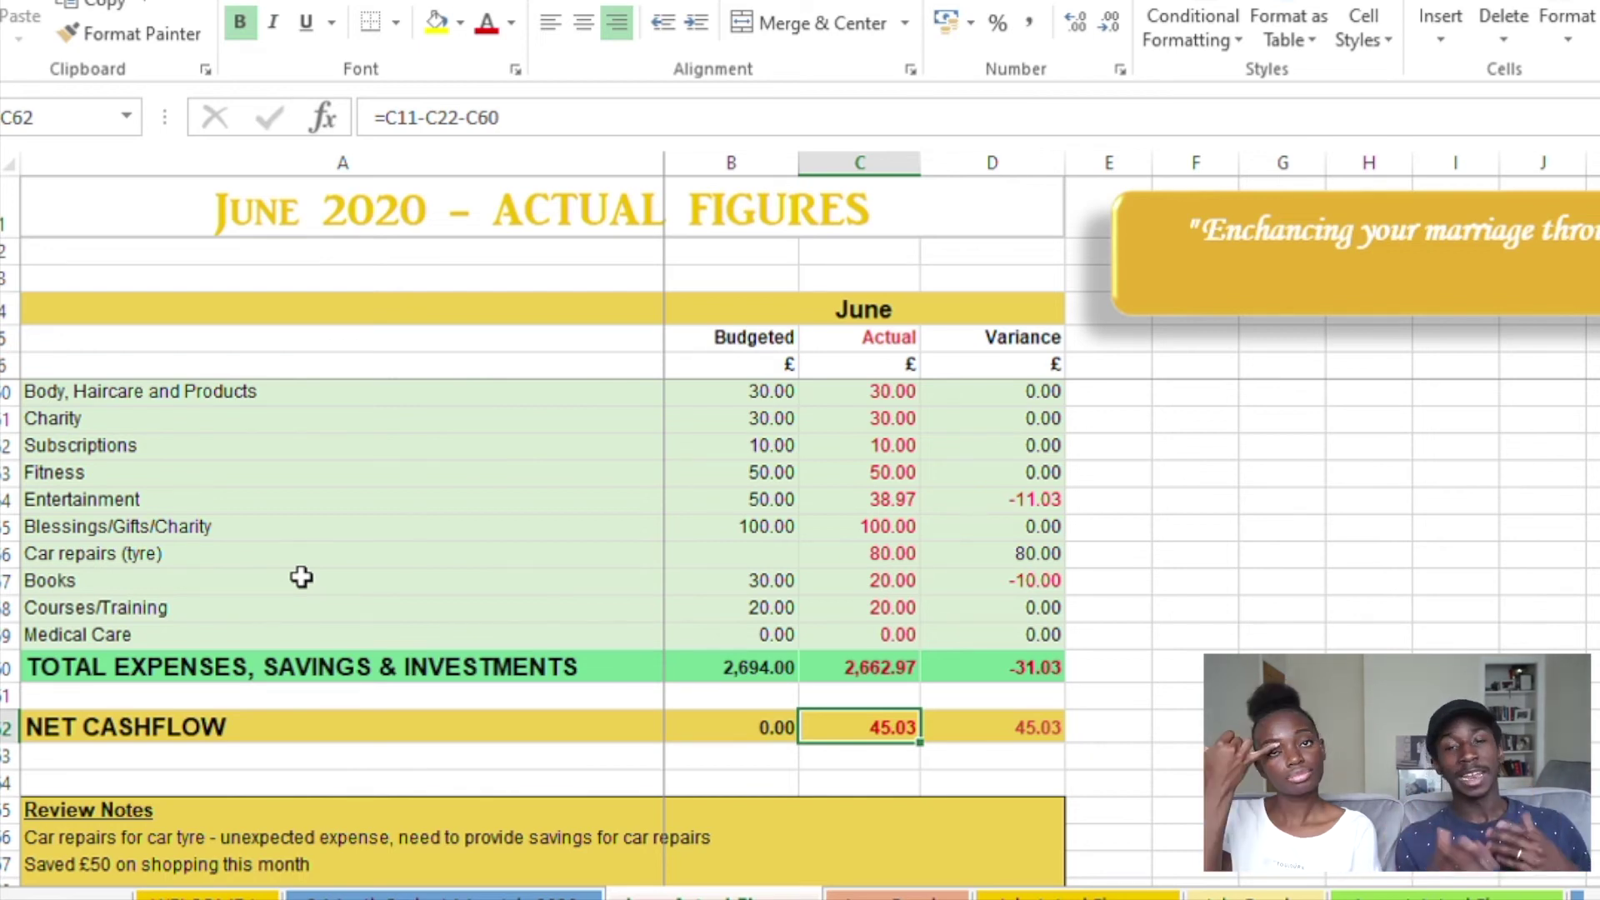
Go down to the Review Notes box below the Net Cashflow row and read its notes
key(Down)
key(Down)
key(Down)
key(Down)
key(Down)
key(Down)
key(Down)
key(Down)
key(Down)
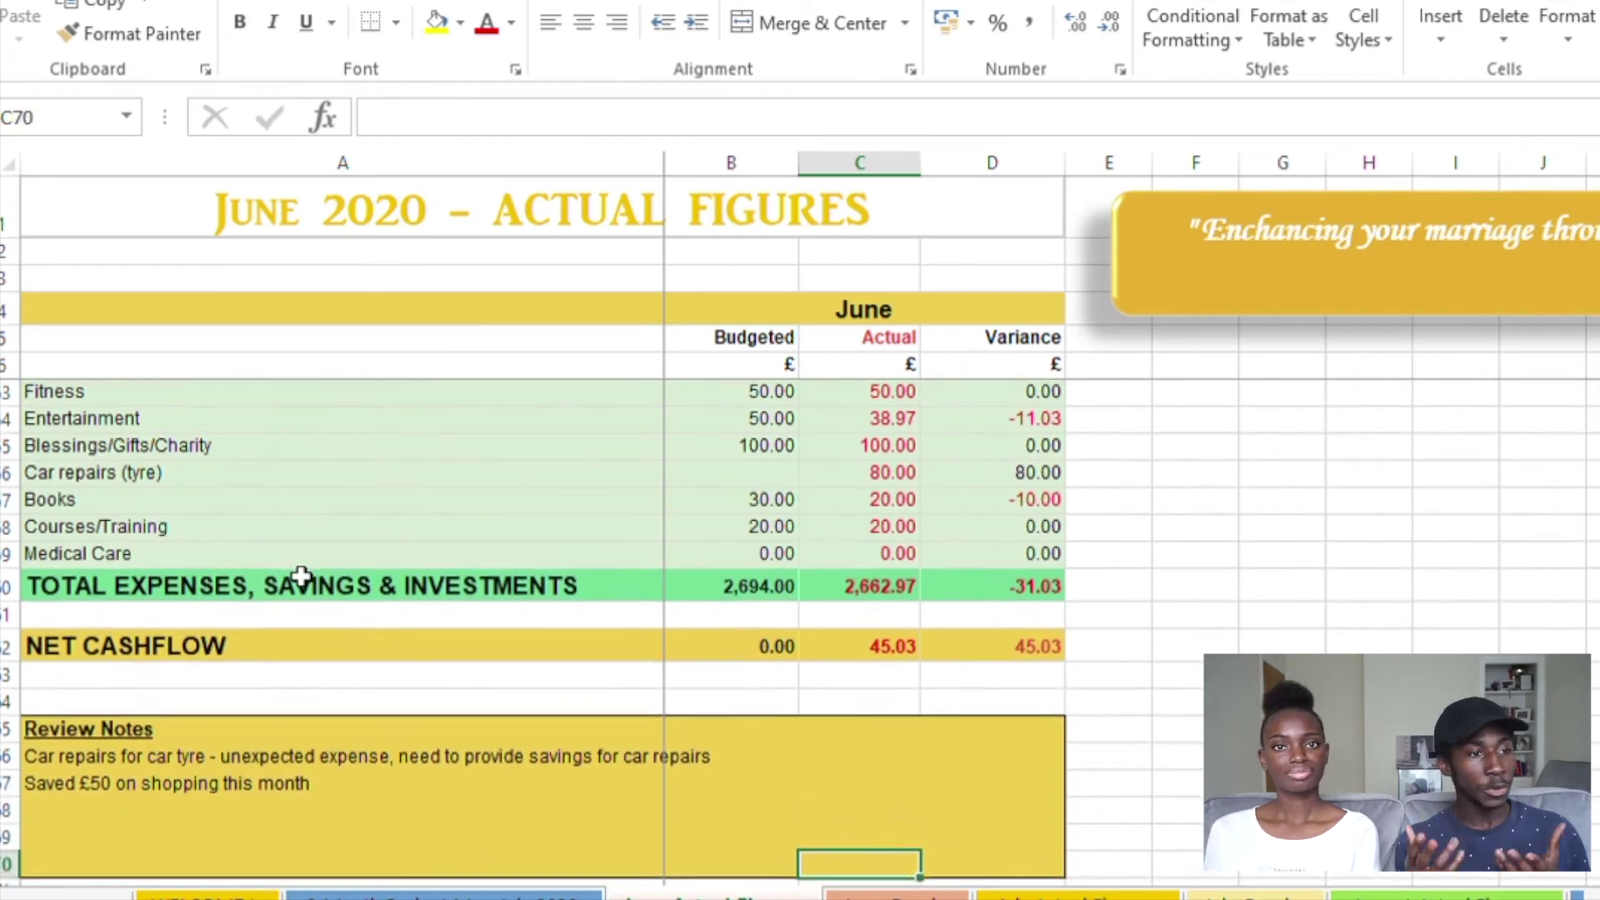